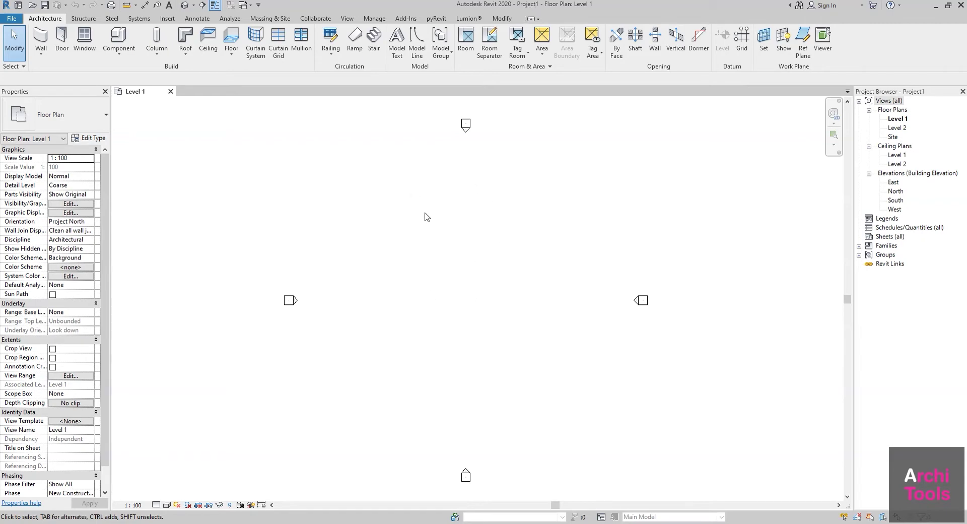
# Create a new family from the Metric Furniture.rft template.
pyautogui.scroll(-2, 434, 212)
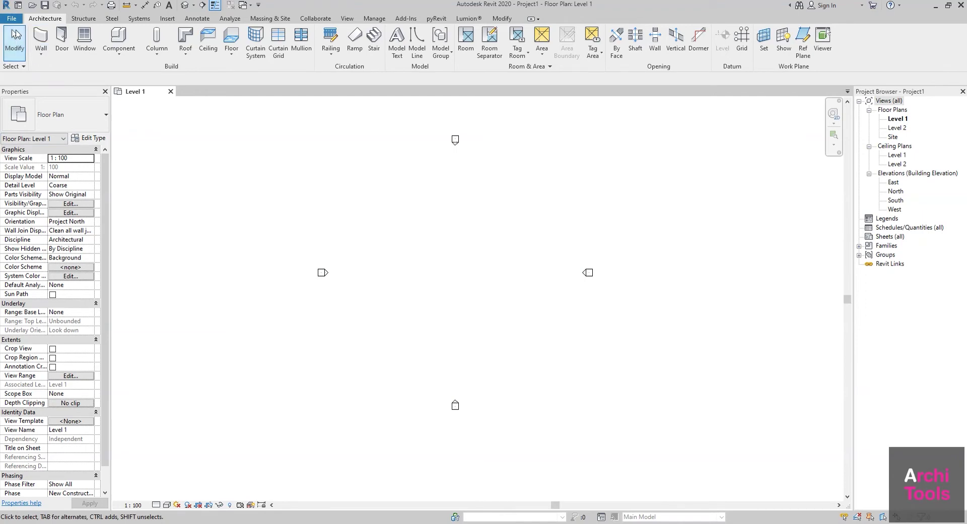
pyautogui.click(16, 20)
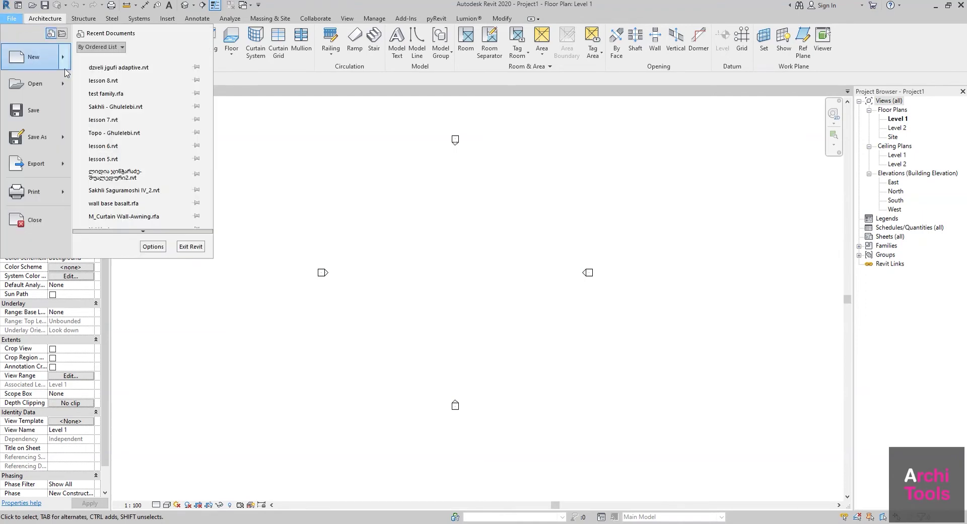
pyautogui.click(439, 285)
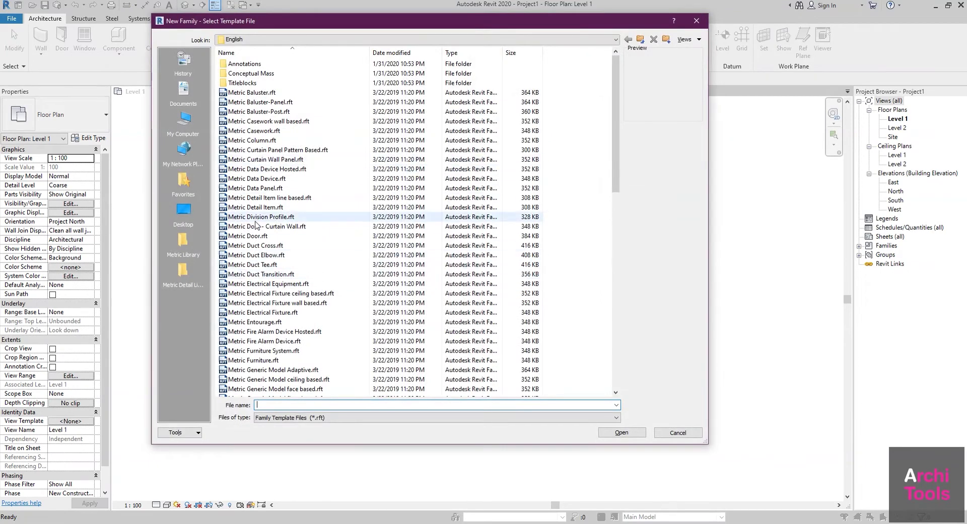
pyautogui.click(247, 324)
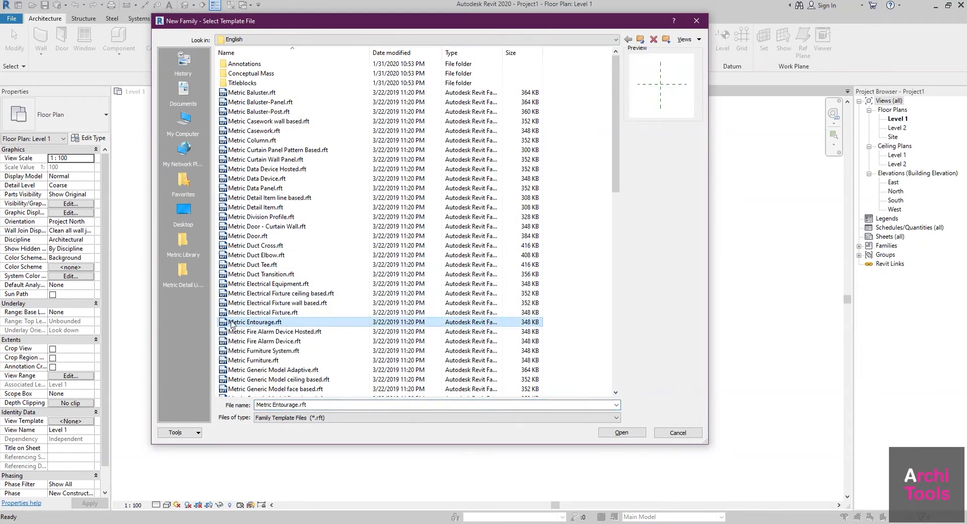
pyautogui.click(226, 361)
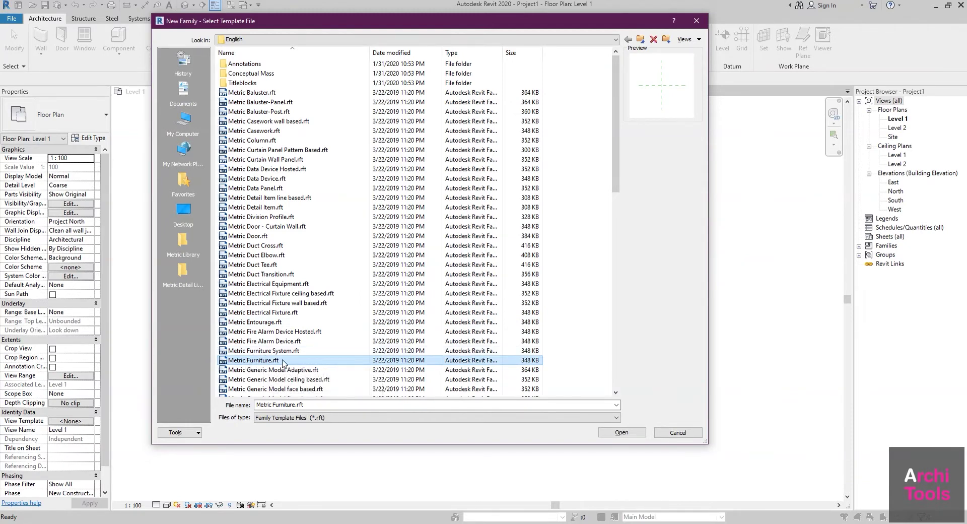
pyautogui.click(598, 432)
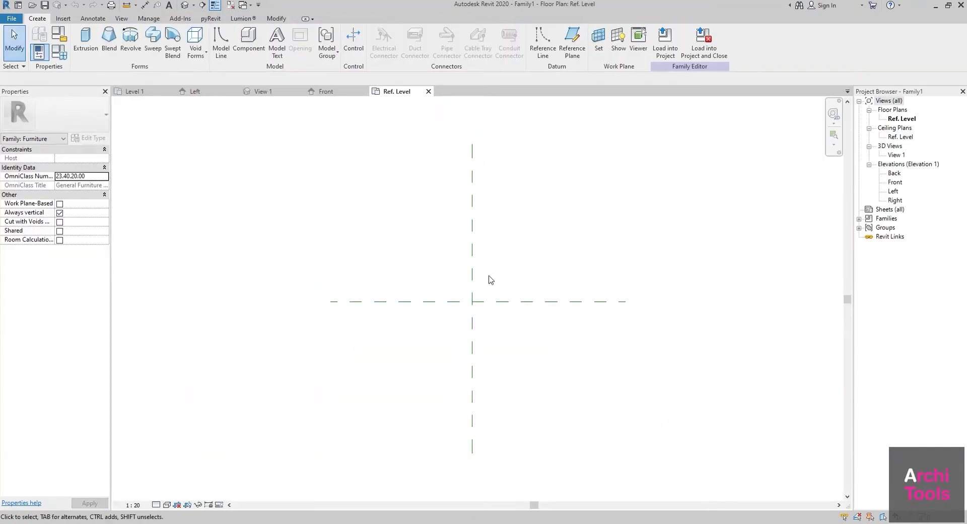
pyautogui.moveTo(472, 272); pyautogui.dragTo(447, 288, button='middle')
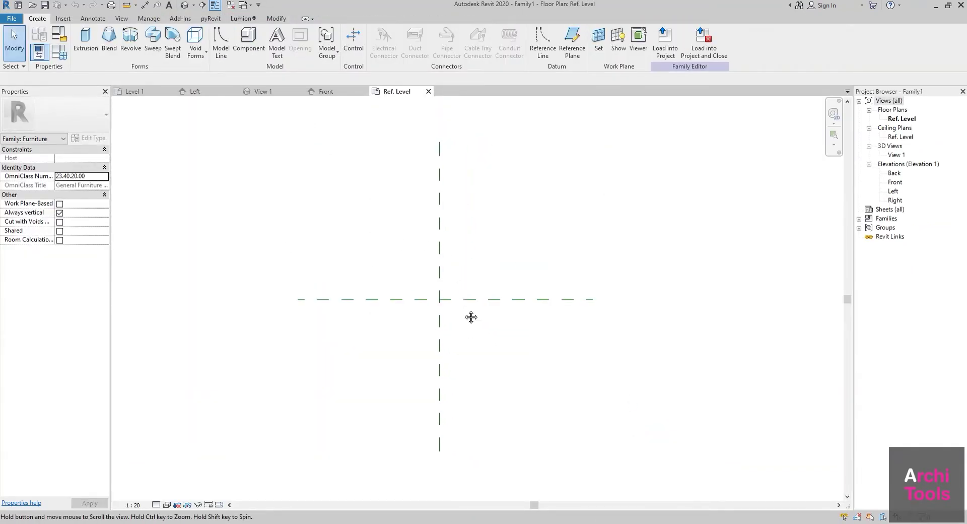
pyautogui.moveTo(470, 326); pyautogui.dragTo(480, 326, button='middle')
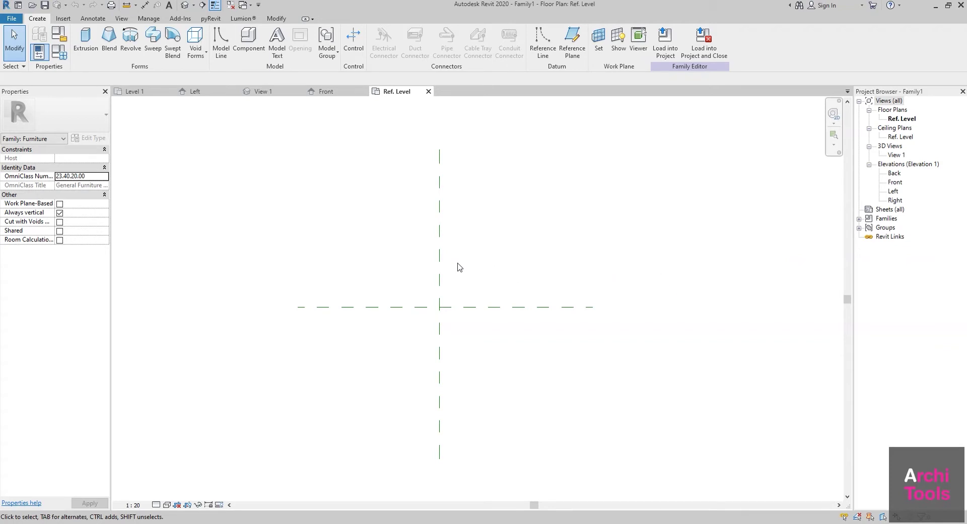
pyautogui.moveTo(421, 326); pyautogui.dragTo(426, 312, button='middle')
pyautogui.moveTo(353, 248); pyautogui.dragTo(360, 250, button='middle')
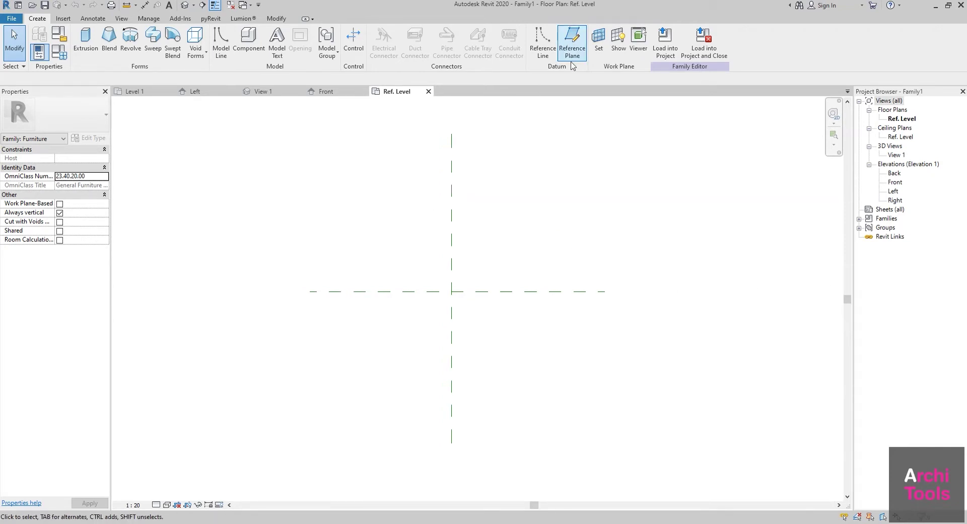
# Draw left and right vertical reference planes on either side of the centre.
pyautogui.click(574, 44)
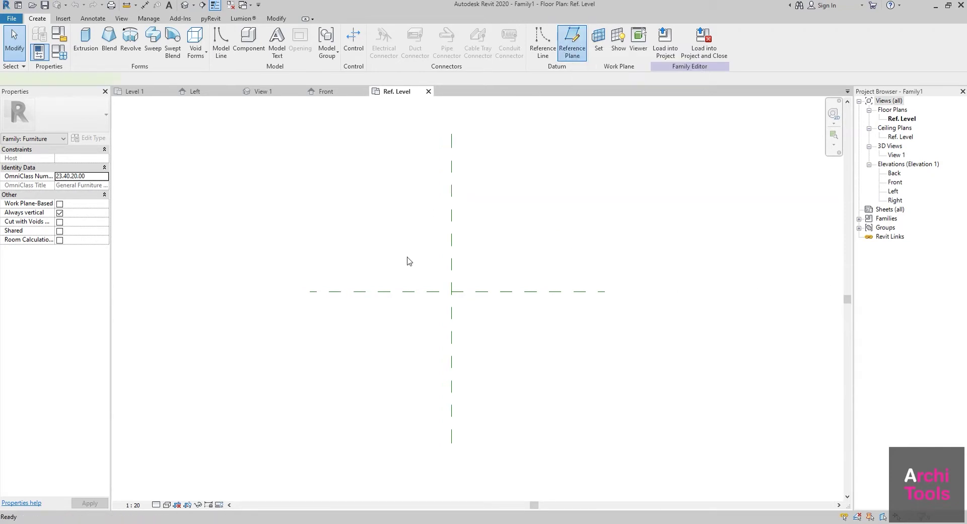
pyautogui.click(379, 218)
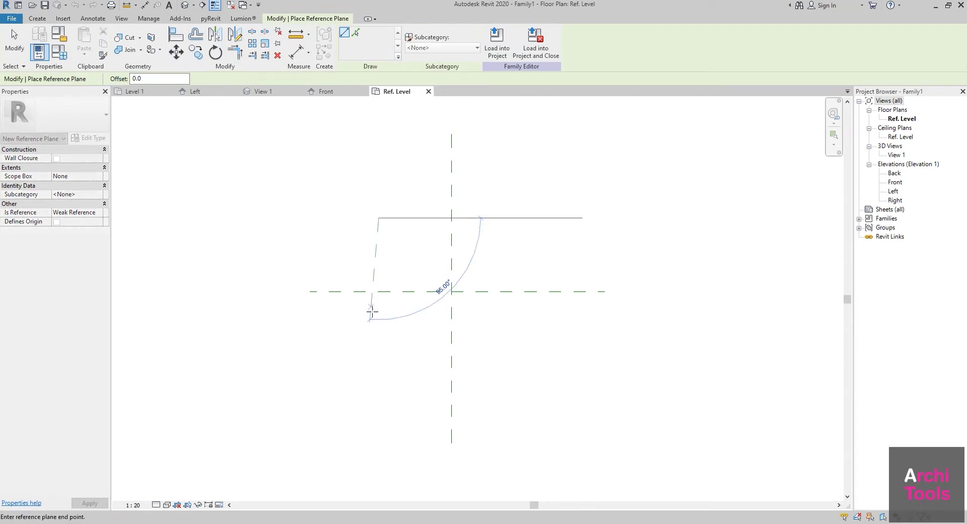
pyautogui.click(386, 393)
pyautogui.click(545, 393)
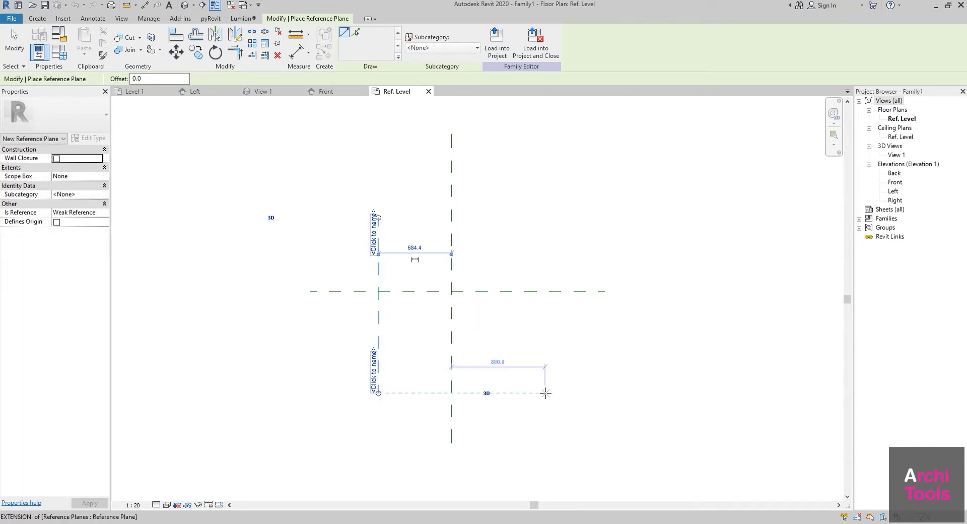
pyautogui.click(544, 218)
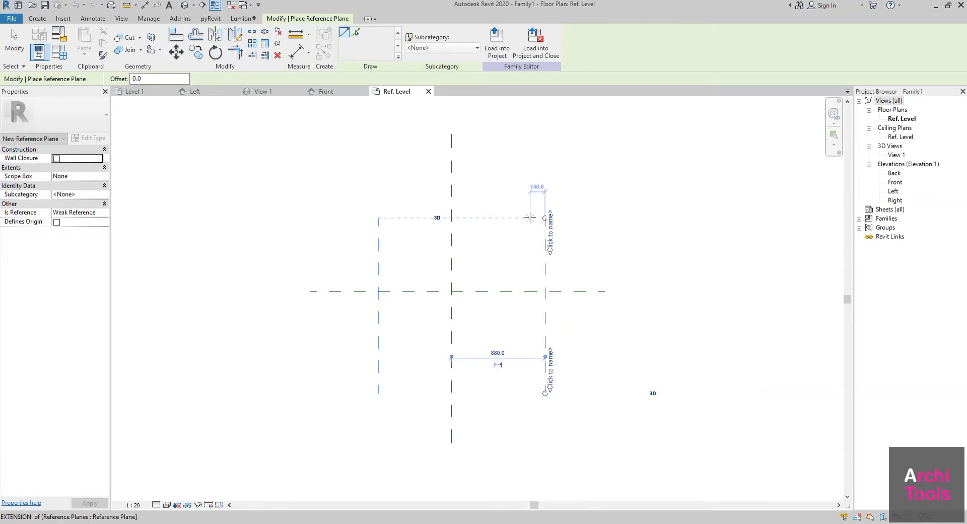
# Add bottom and top horizontal reference planes to complete the rectangular outline.
pyautogui.click(343, 365)
pyautogui.click(571, 366)
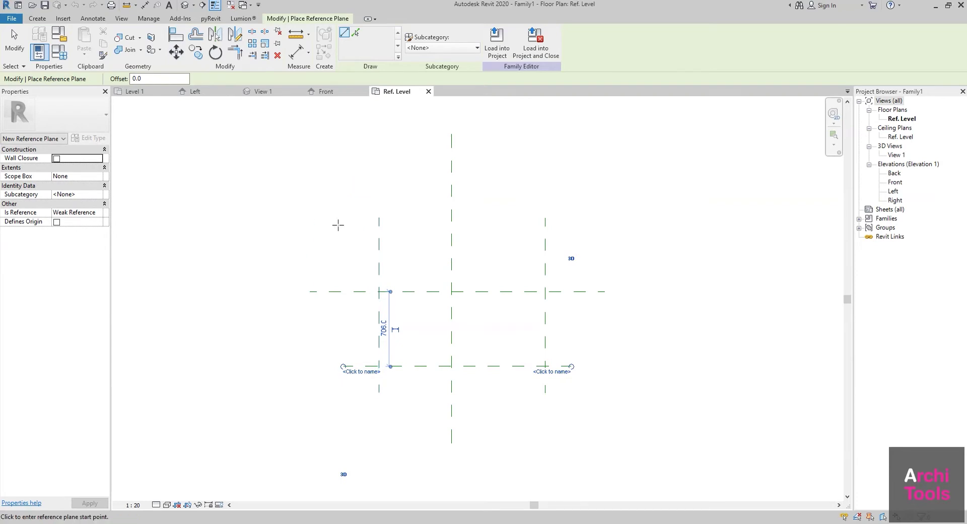
pyautogui.click(336, 226)
pyautogui.click(583, 237)
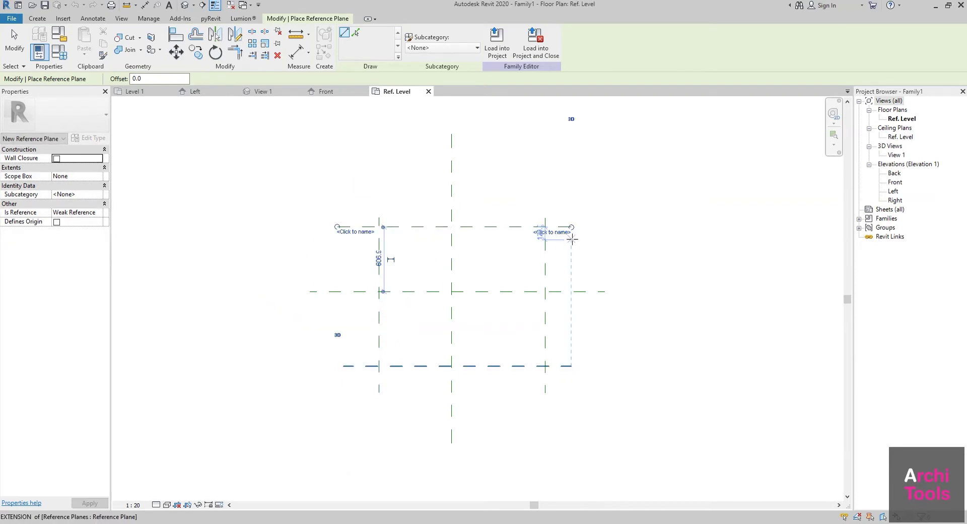
pyautogui.press('Escape')
pyautogui.press('Escape')
pyautogui.click(542, 272)
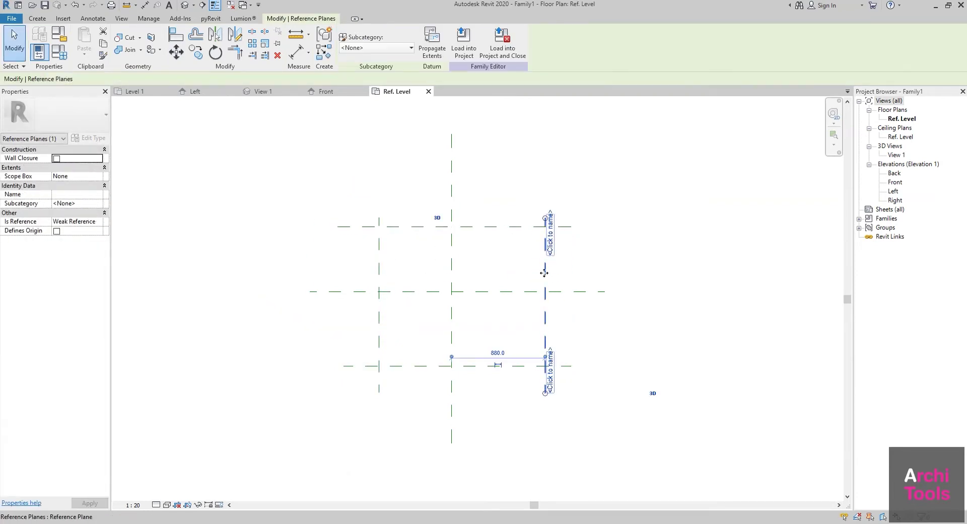
pyautogui.moveTo(565, 274); pyautogui.dragTo(529, 266, button='middle')
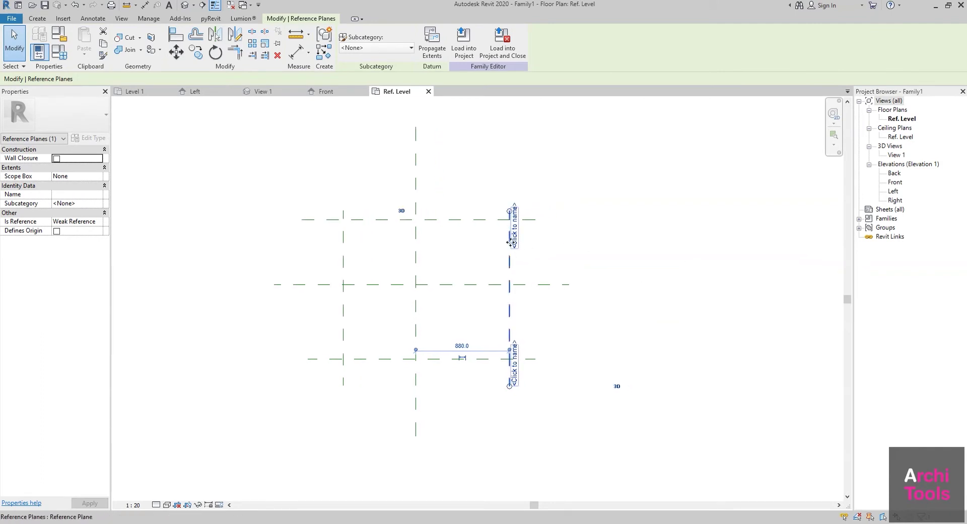
pyautogui.moveTo(507, 258); pyautogui.dragTo(549, 261, button='middle')
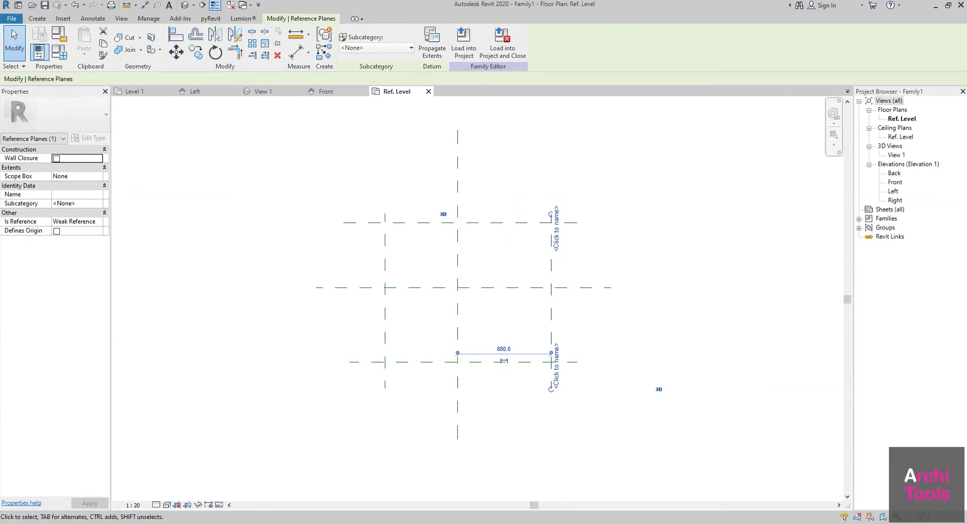
pyautogui.moveTo(404, 283); pyautogui.dragTo(358, 278, button='middle')
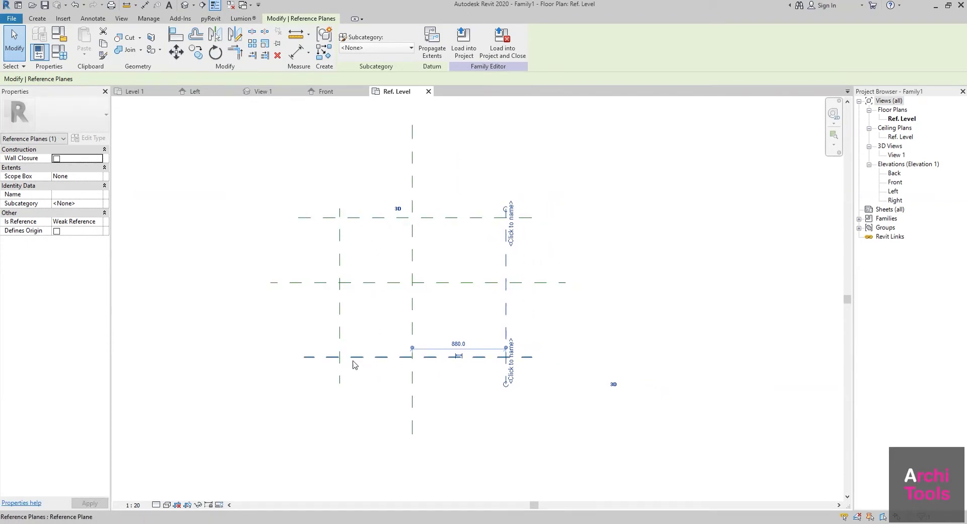
pyautogui.press('Escape')
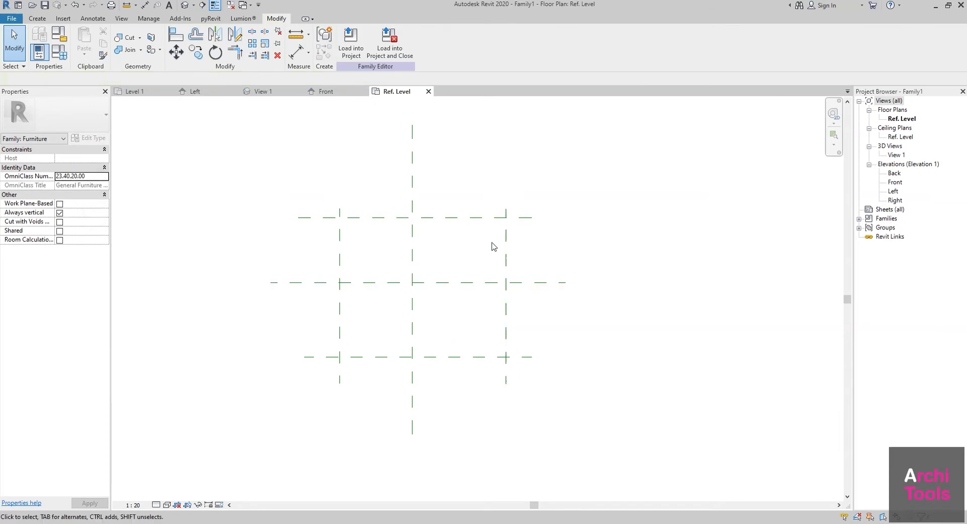
pyautogui.moveTo(420, 254)
pyautogui.mouseDown(button='middle')
pyautogui.moveTo(470, 282)
pyautogui.moveTo(417, 275)
pyautogui.mouseUp(button='middle')
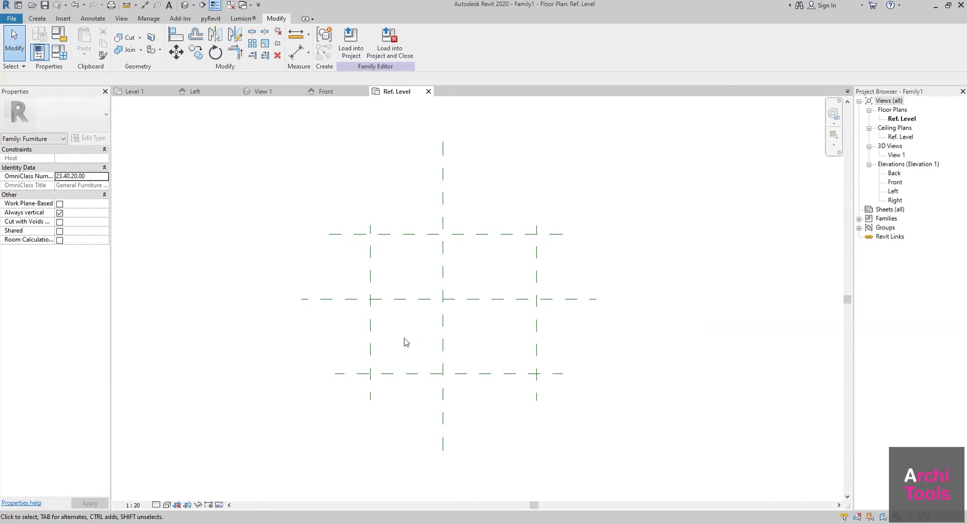
pyautogui.moveTo(405, 342); pyautogui.dragTo(404, 338, button='middle')
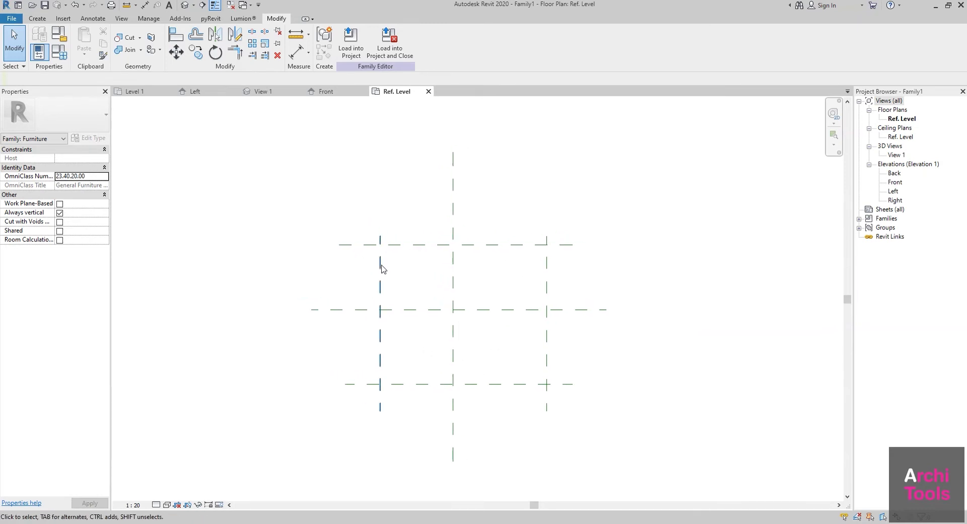
# Add the overall aligned dimensions: 1564 width and 1313 depth between the outer planes.
pyautogui.click(146, 6)
pyautogui.moveTo(377, 313); pyautogui.dragTo(341, 323, button='middle')
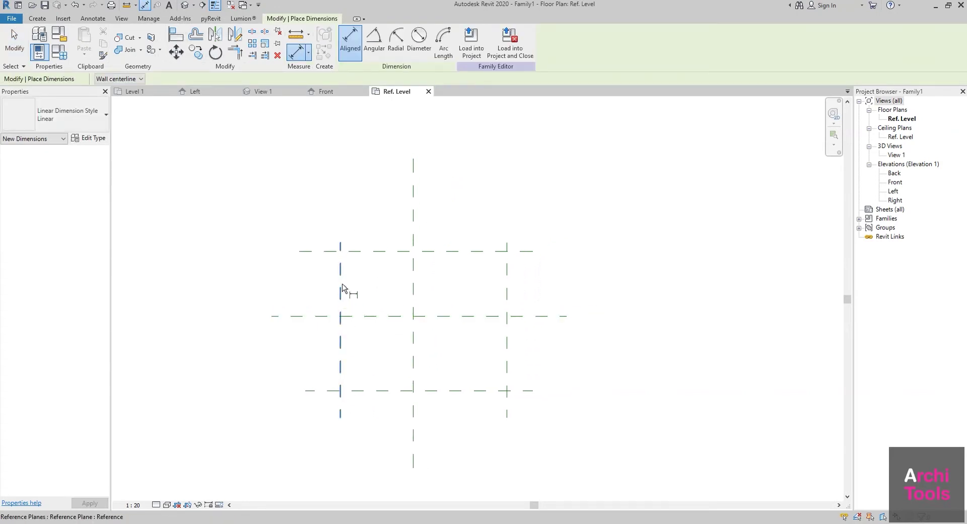
pyautogui.click(342, 289)
pyautogui.click(507, 293)
pyautogui.click(359, 211)
pyautogui.click(322, 252)
pyautogui.click(323, 391)
pyautogui.click(252, 427)
# Add chained dimensions through the centre planes: 607/706 vertically and 684/880 horizontally.
pyautogui.click(374, 391)
pyautogui.click(361, 315)
pyautogui.click(373, 251)
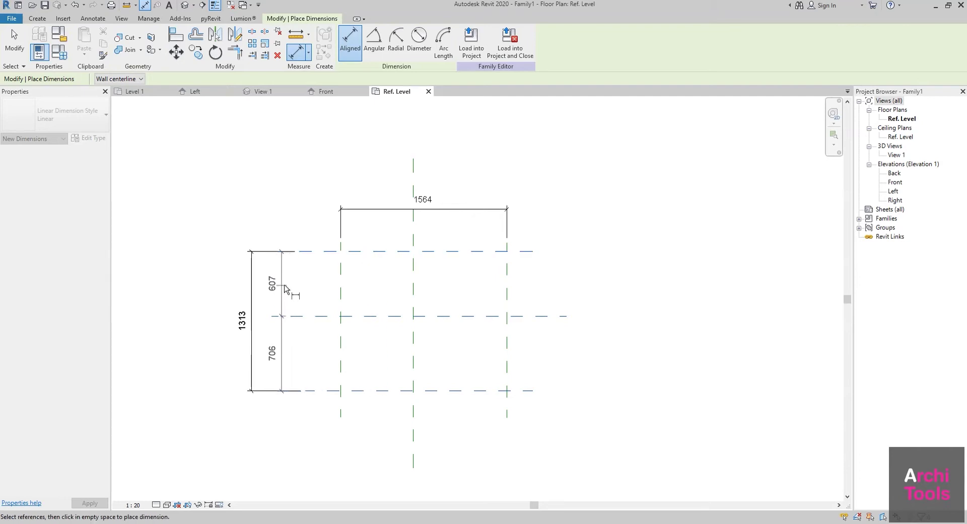
pyautogui.click(285, 288)
pyautogui.click(340, 285)
pyautogui.click(413, 289)
pyautogui.click(507, 289)
pyautogui.click(597, 276)
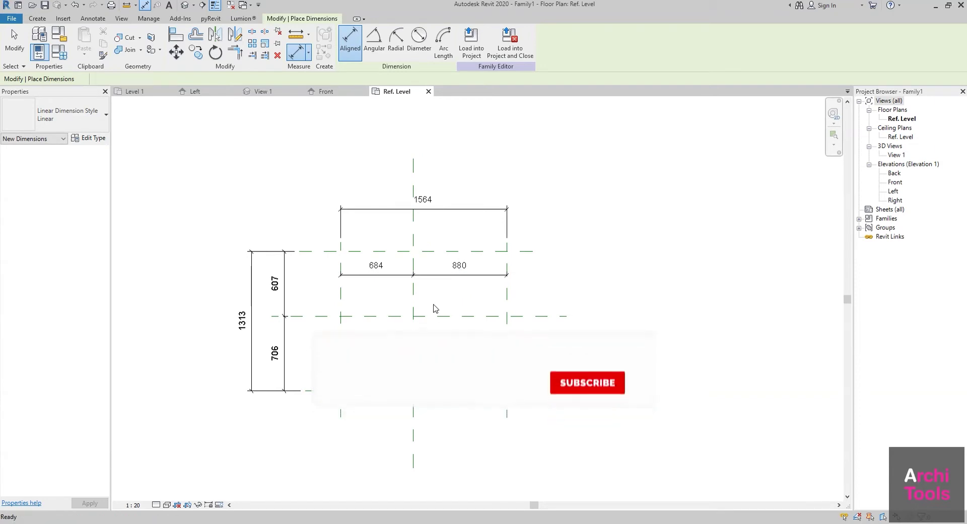
pyautogui.press('Escape')
pyautogui.scroll(2, 435, 308)
pyautogui.click(468, 277)
pyautogui.moveTo(468, 294); pyautogui.dragTo(416, 287, button='middle')
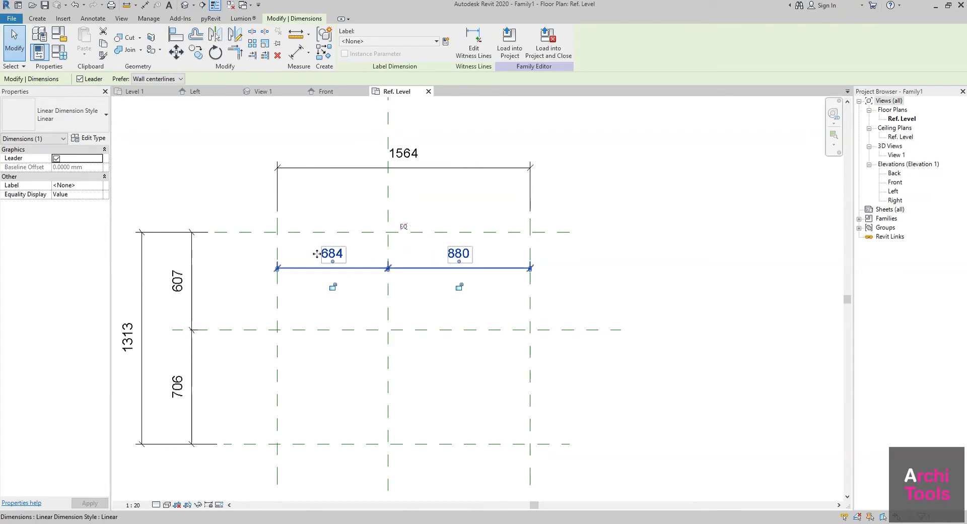
# Toggle EQ on the 684/880 and 607/706 chained dimensions.
pyautogui.click(403, 227)
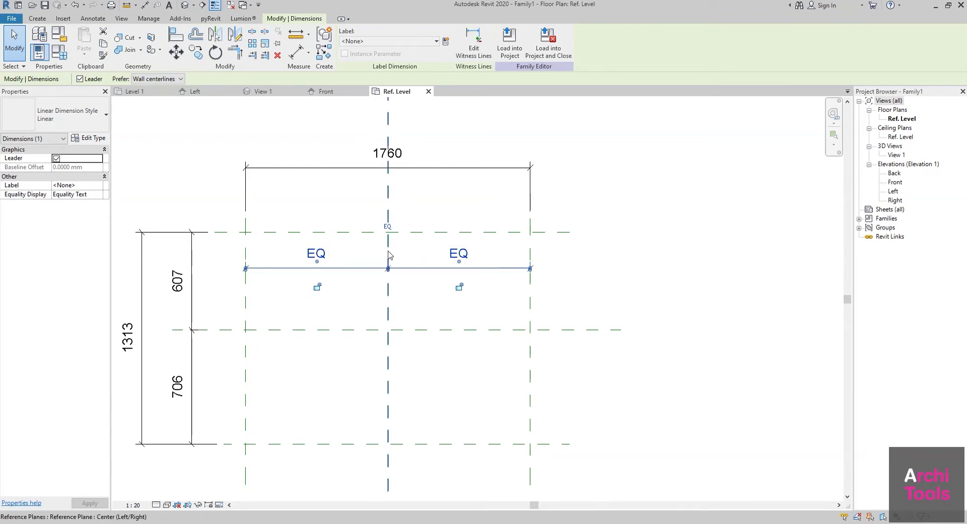
pyautogui.moveTo(383, 313); pyautogui.dragTo(468, 287, button='middle')
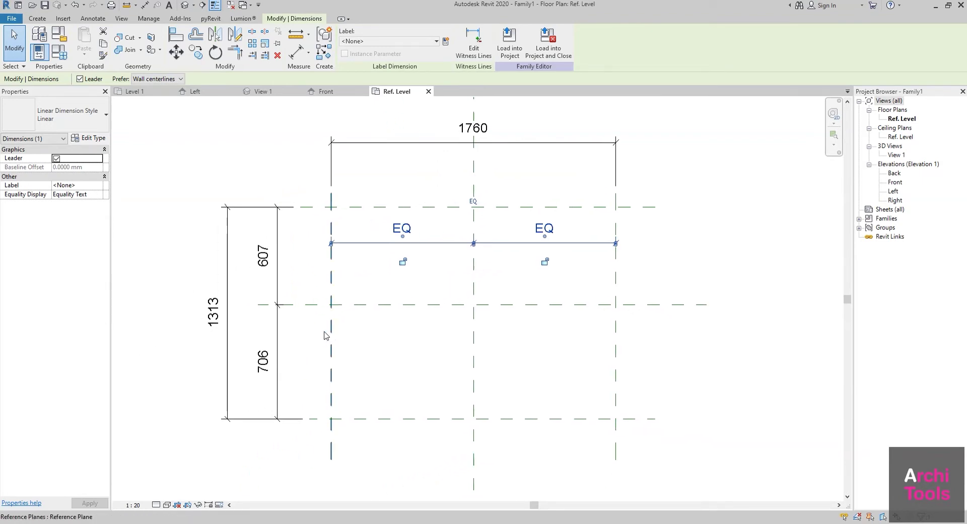
pyautogui.click(278, 249)
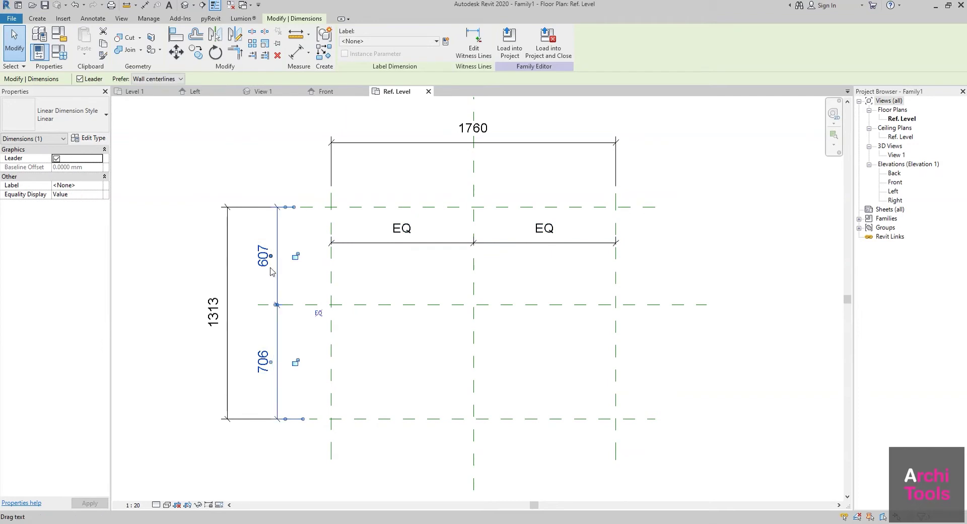
pyautogui.click(318, 313)
pyautogui.scroll(-2, 368, 281)
pyautogui.scroll(-1, 380, 247)
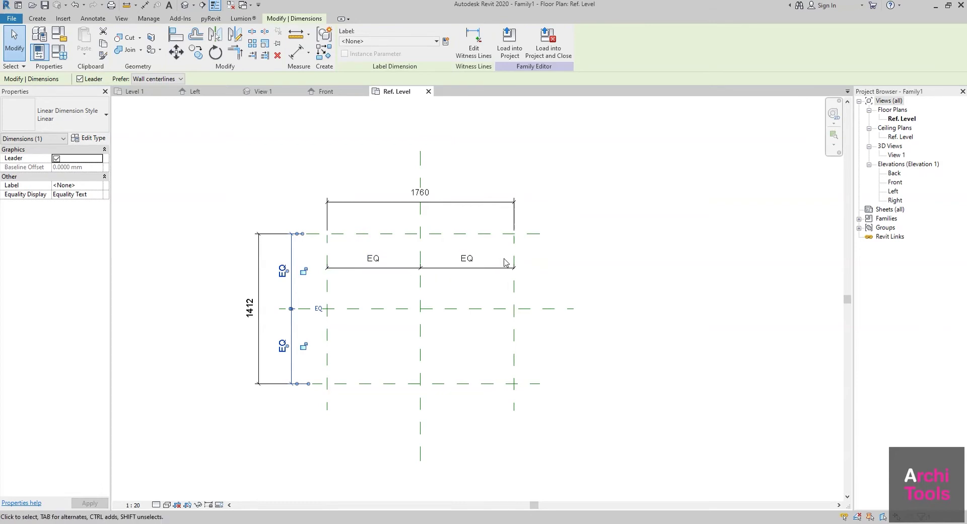
# Nudge the right reference plane out and back, confirming the planes stay centred at 1800 × 1412.
pyautogui.click(515, 247)
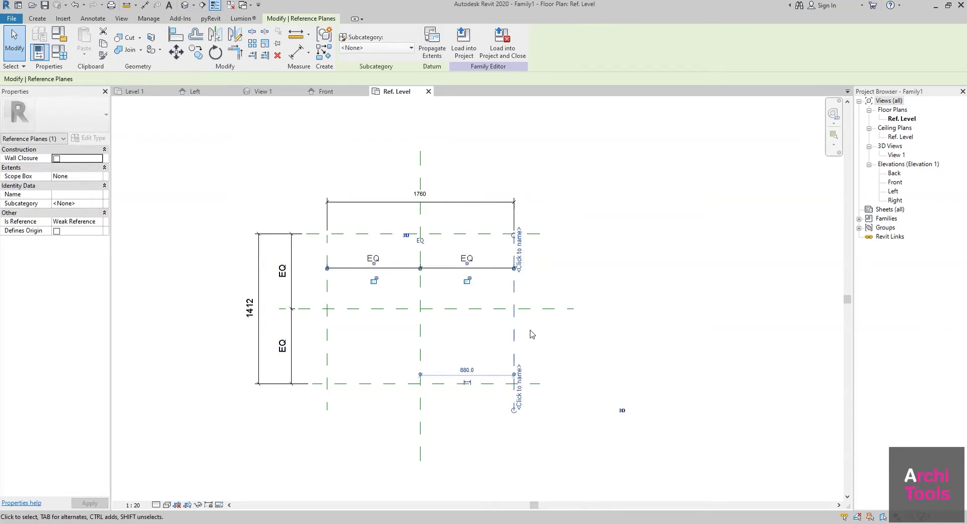
pyautogui.press('Right')
pyautogui.press('Right')
pyautogui.press('Right')
pyautogui.press('Right')
pyautogui.press('Right')
pyautogui.press('Right')
pyautogui.press('Right')
pyautogui.press('Right')
pyautogui.press('Right')
pyautogui.press('Right')
pyautogui.press('Right')
pyautogui.press('Right')
pyautogui.press('Left')
pyautogui.press('Left')
pyautogui.press('Left')
pyautogui.press('Left')
pyautogui.press('Left')
pyautogui.press('Left')
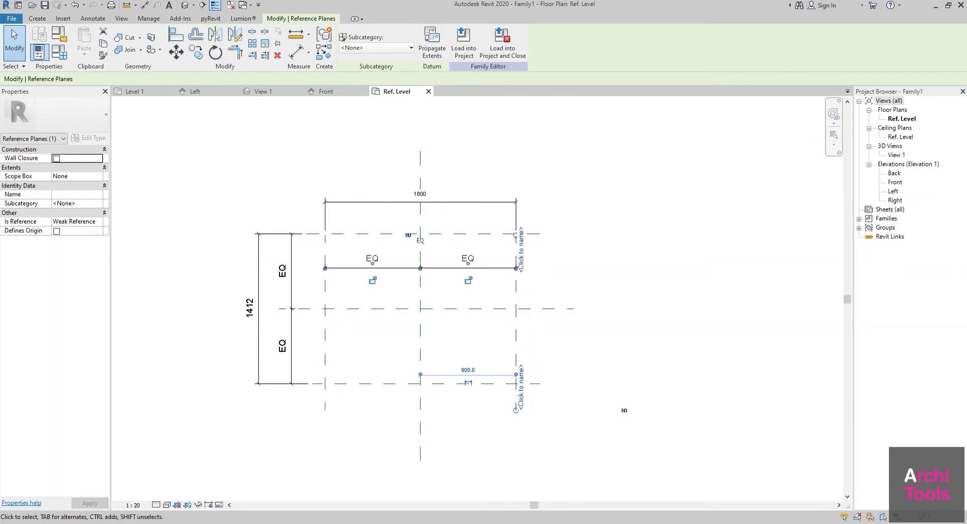
pyautogui.press('Escape')
pyautogui.click(373, 252)
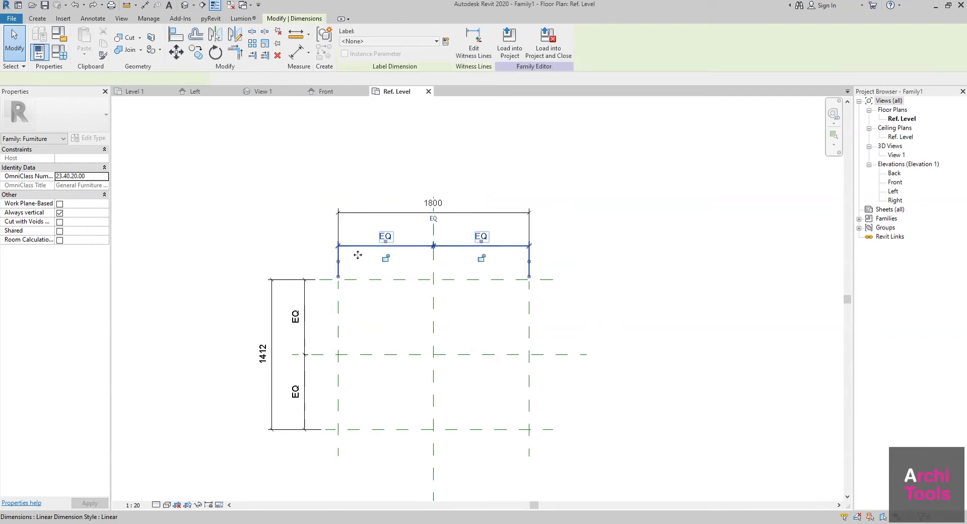
pyautogui.click(304, 312)
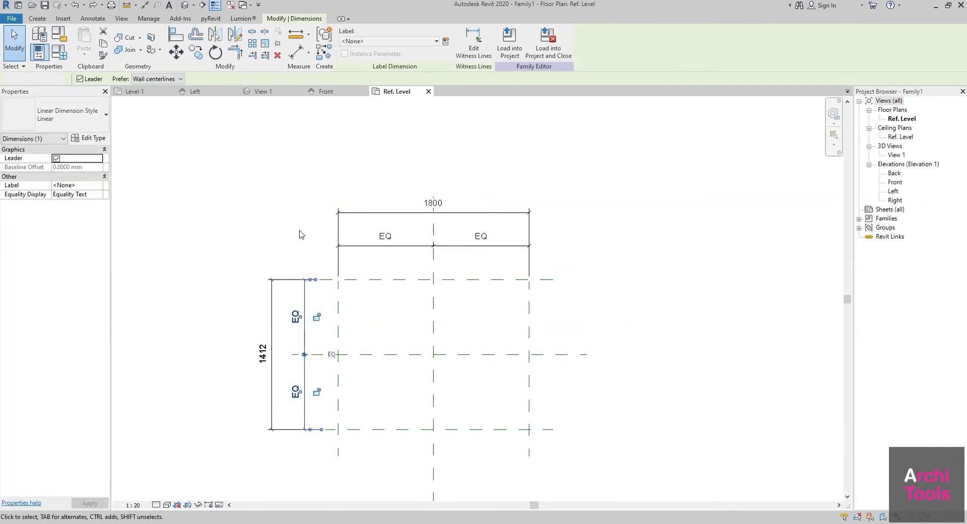
pyautogui.press('Escape')
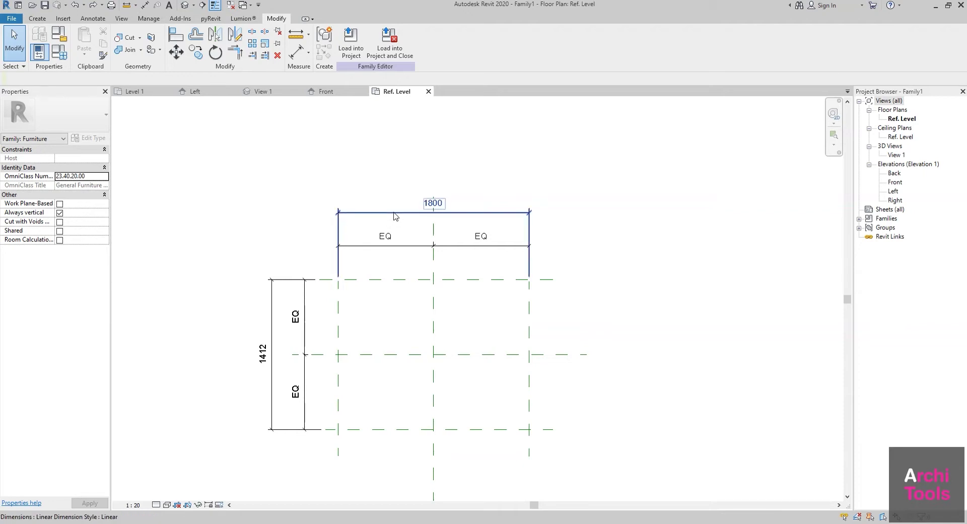
# Label the overall 1800 dimension with a new Length parameter.
pyautogui.click(473, 215)
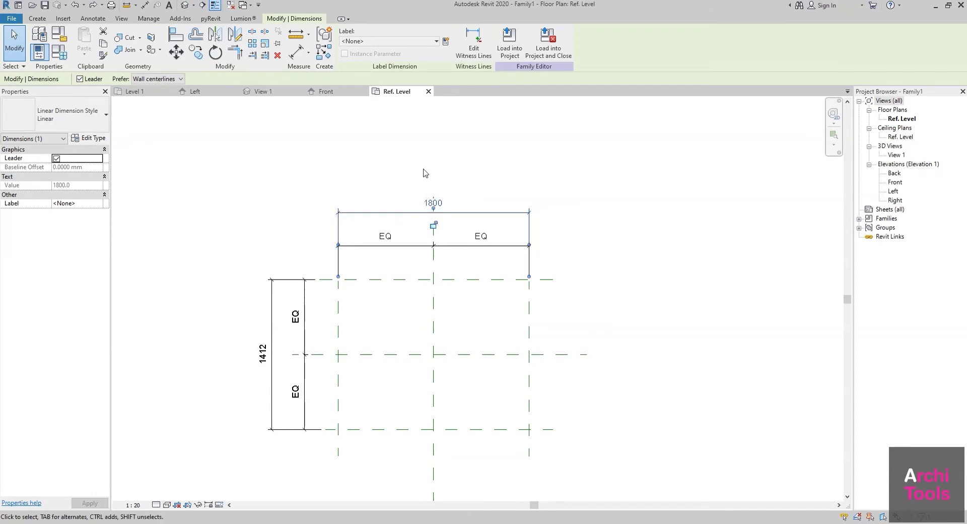
pyautogui.click(446, 42)
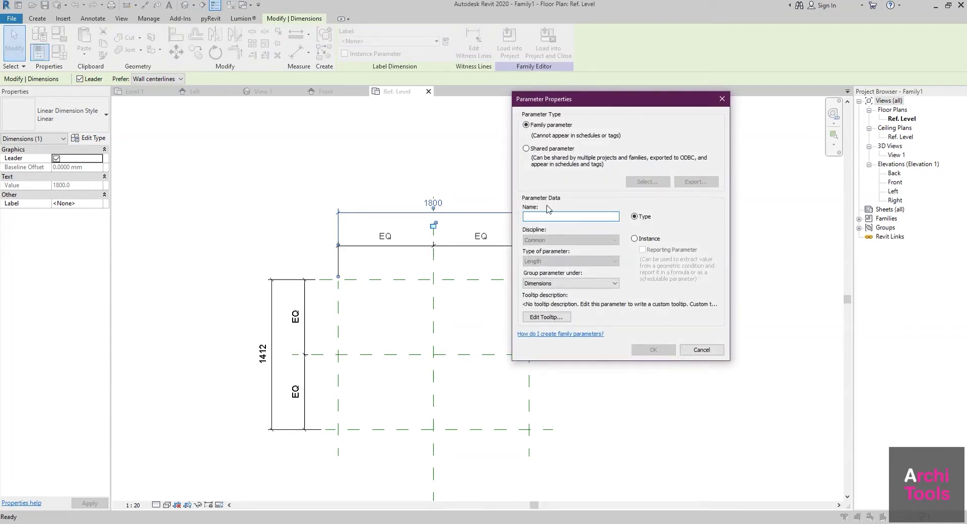
pyautogui.write('Length')
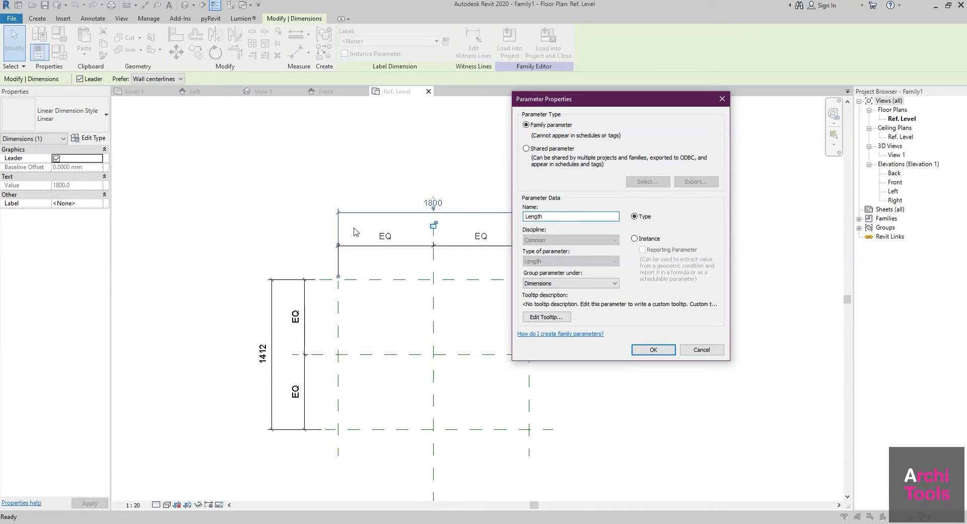
pyautogui.click(654, 349)
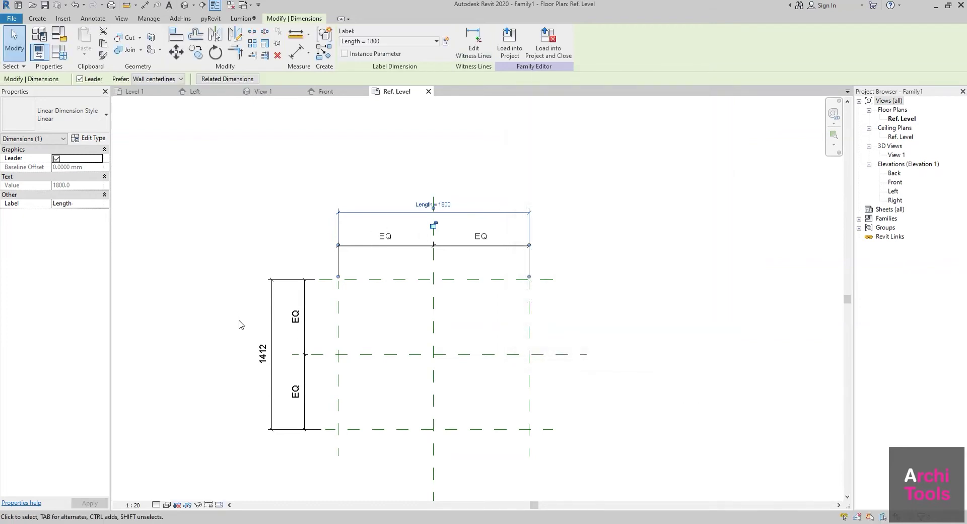
# Label the overall 1412 dimension with a new Width parameter.
pyautogui.click(276, 301)
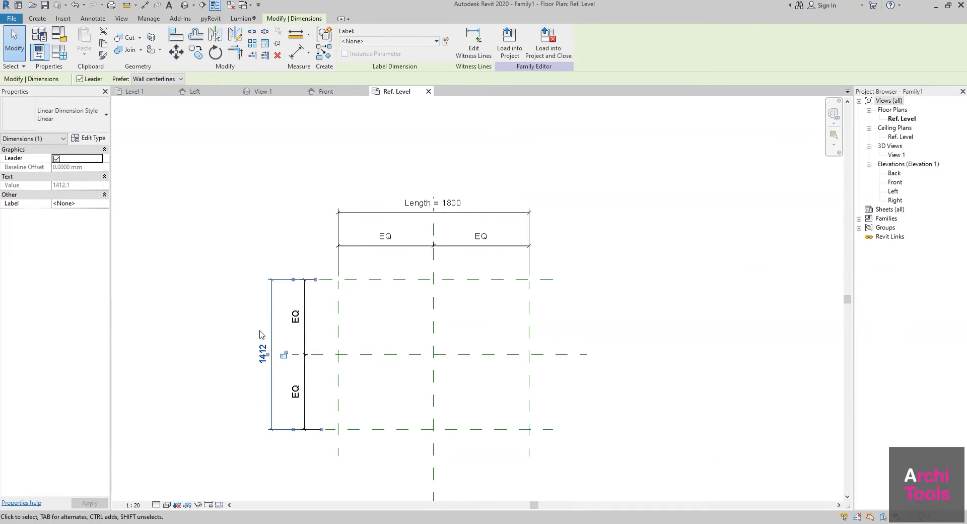
pyautogui.click(446, 43)
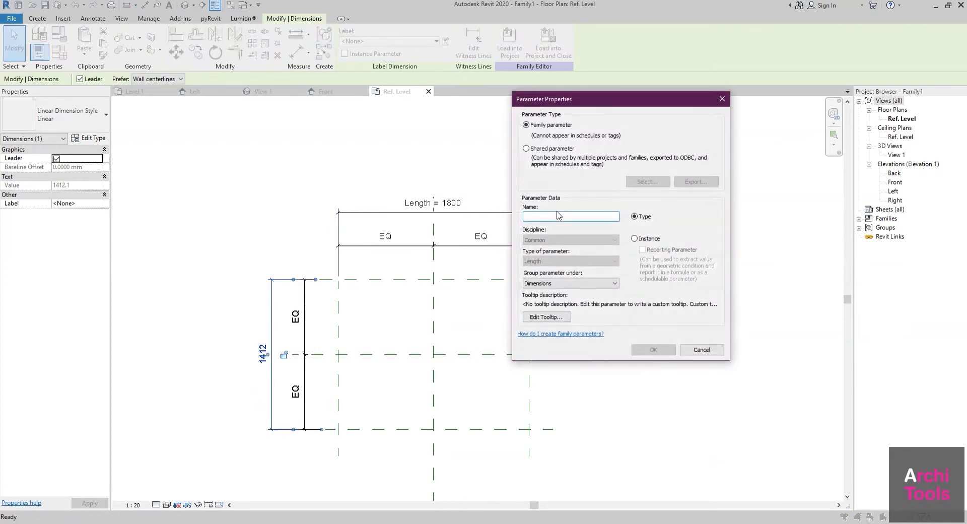
pyautogui.write('Width')
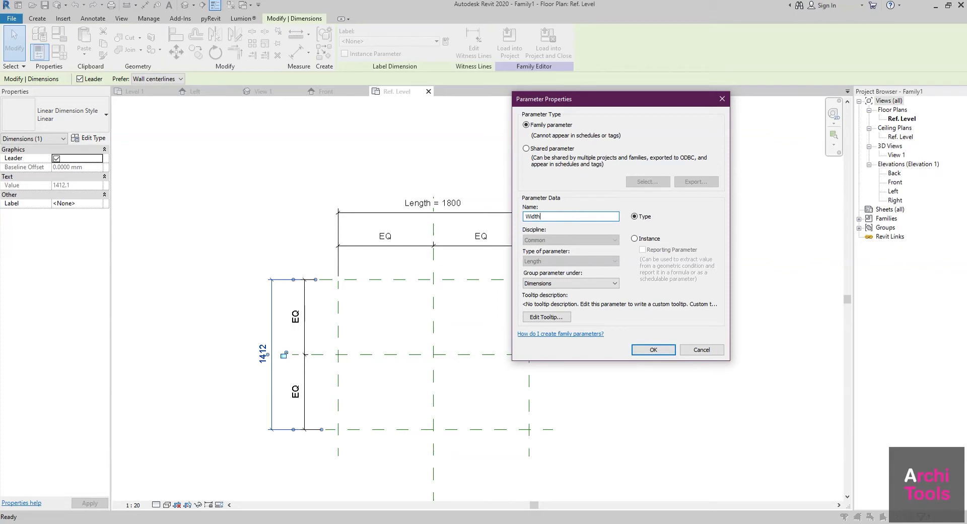
pyautogui.click(655, 352)
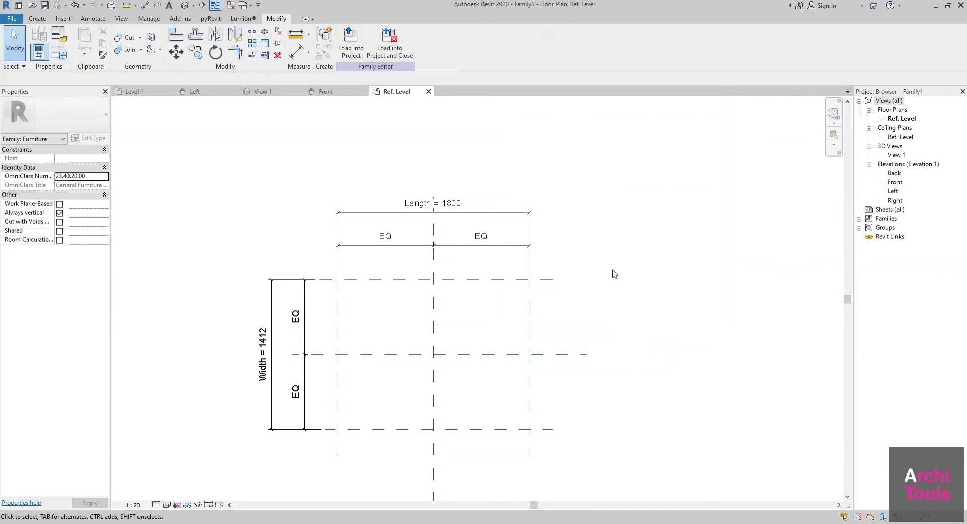
# Flex-test Length to 900 and back to 1800, checking the right plane follows.
pyautogui.click(474, 212)
pyautogui.click(438, 203)
pyautogui.write('900')
pyautogui.press('Return')
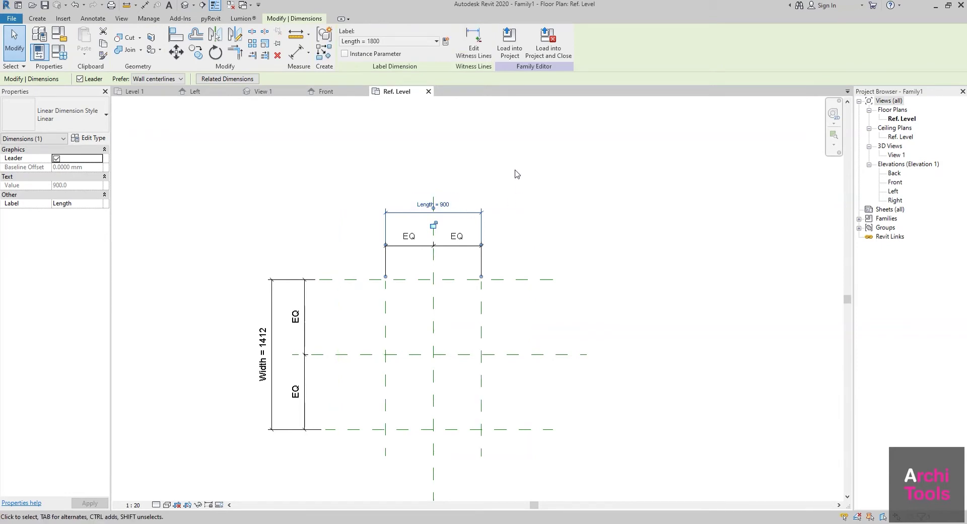
pyautogui.click(444, 200)
pyautogui.write('1800')
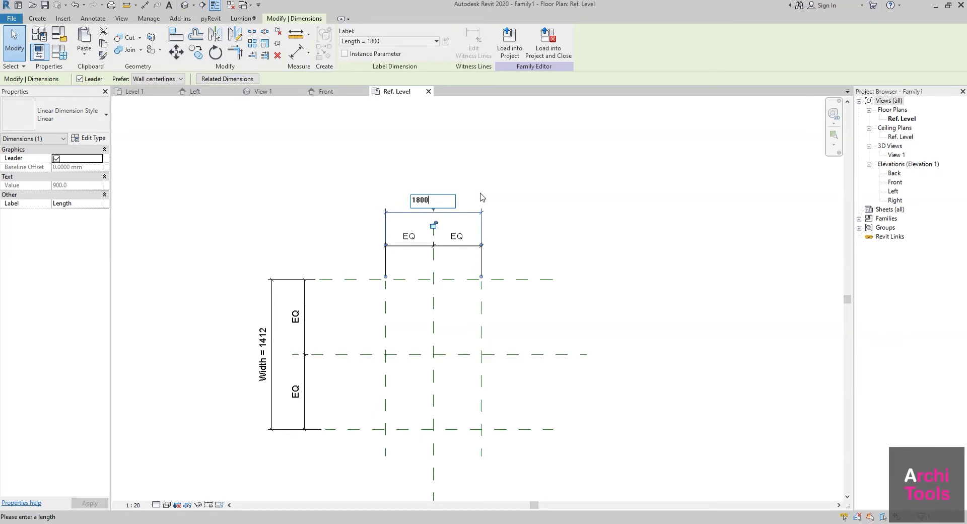
pyautogui.press('Return')
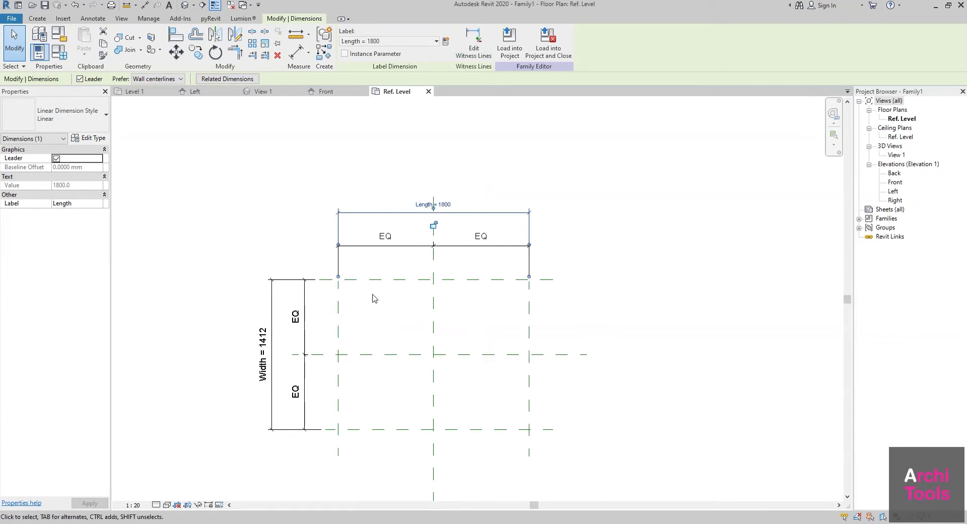
pyautogui.click(650, 345)
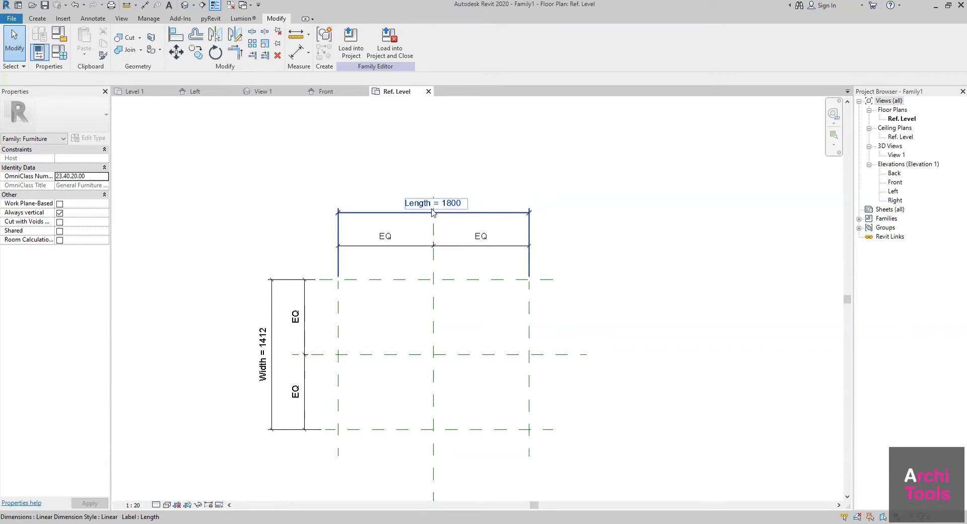
pyautogui.click(528, 307)
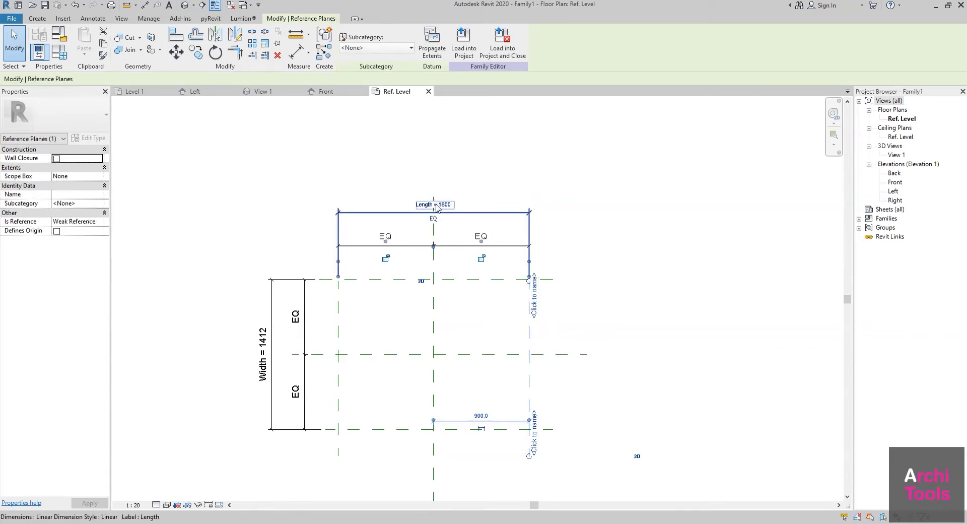
pyautogui.click(456, 214)
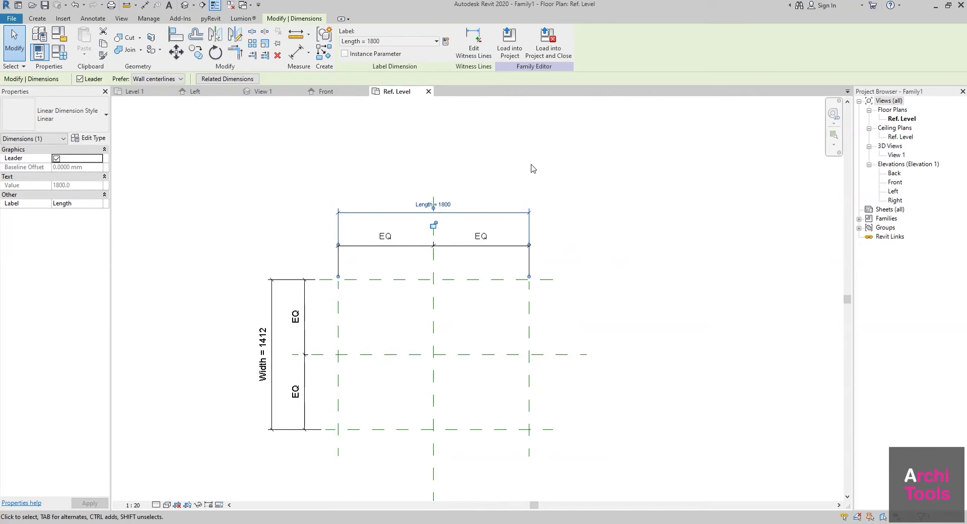
pyautogui.click(511, 173)
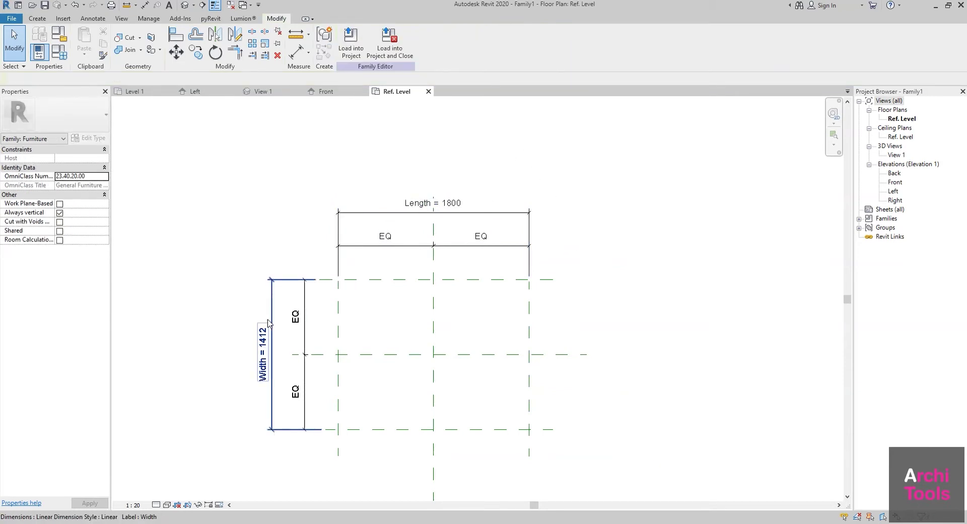
# Change the Width value to 1200 and recentre the plan.
pyautogui.moveTo(272, 321); pyautogui.dragTo(257, 321, button='middle')
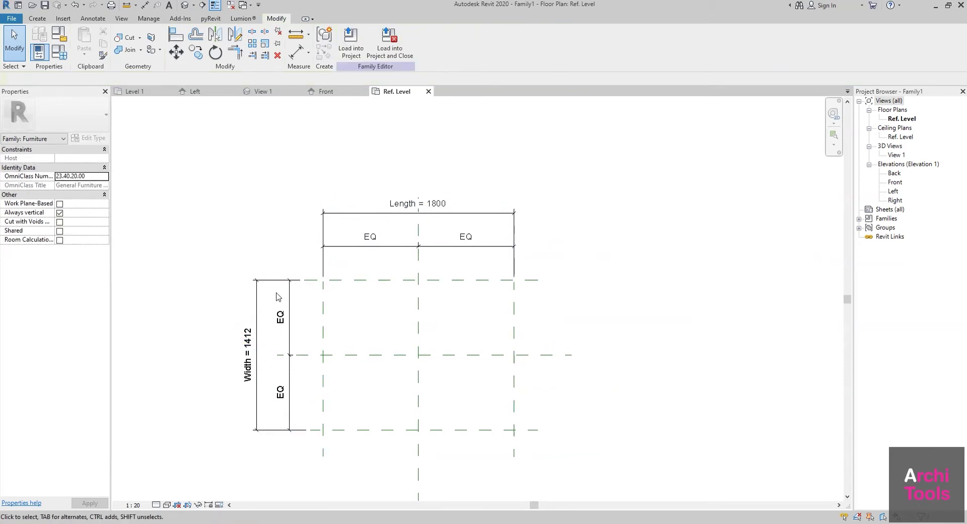
pyautogui.click(257, 325)
pyautogui.click(252, 347)
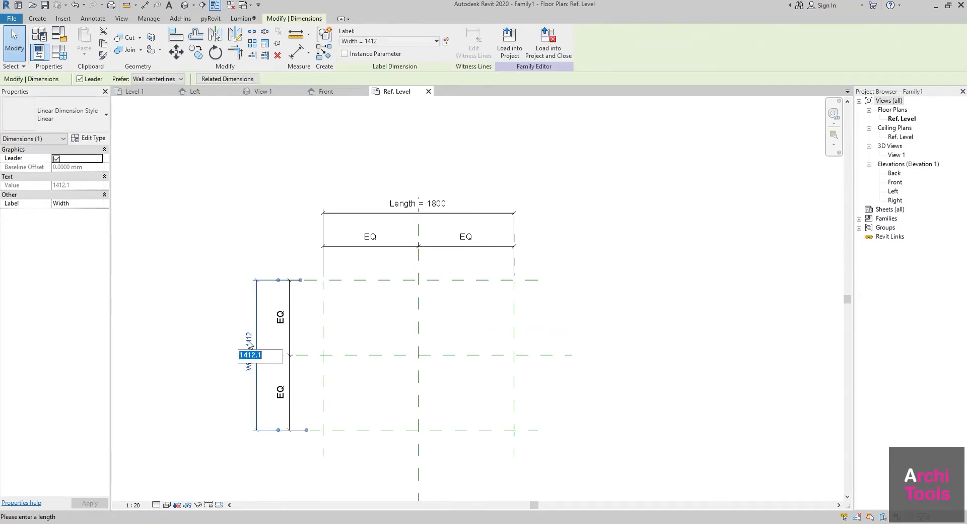
pyautogui.write('1200')
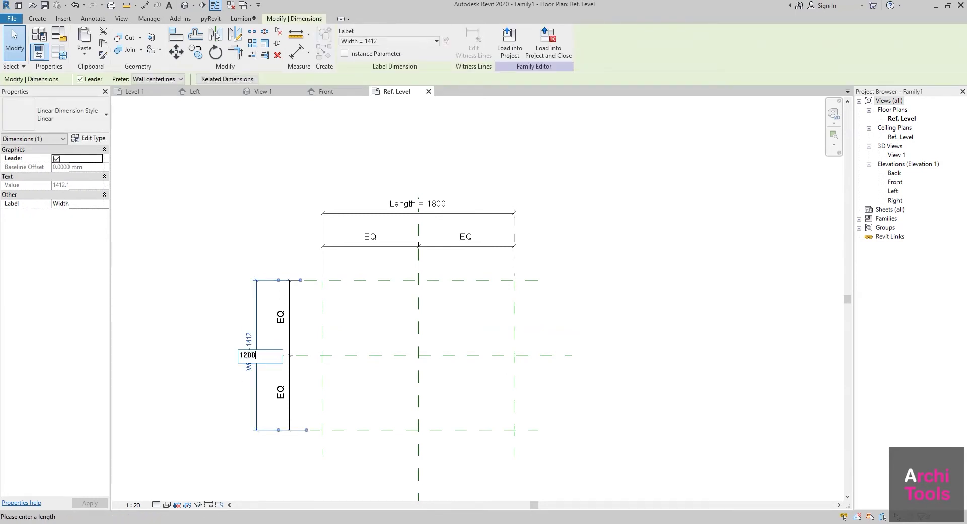
pyautogui.press('Return')
pyautogui.click(610, 297)
pyautogui.moveTo(609, 297); pyautogui.dragTo(598, 320, button='middle')
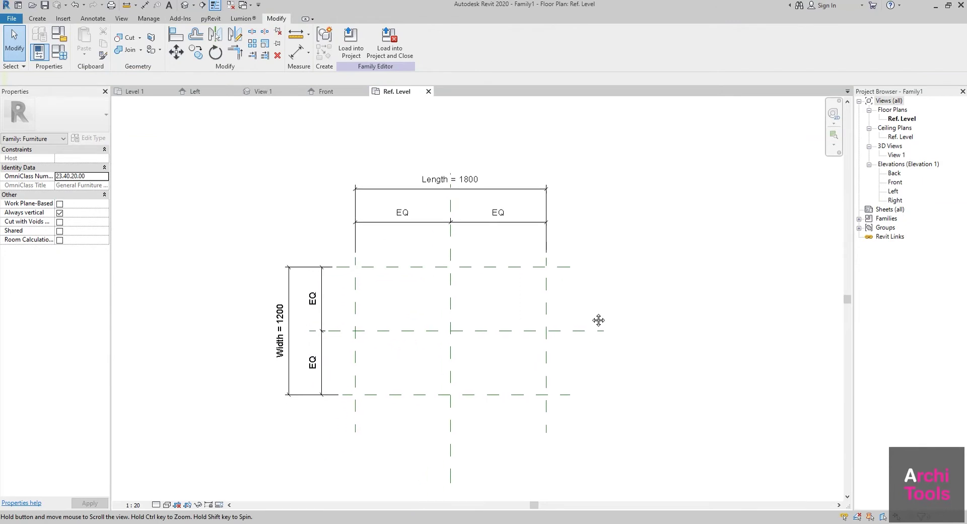
pyautogui.moveTo(323, 243); pyautogui.dragTo(293, 224, button='middle')
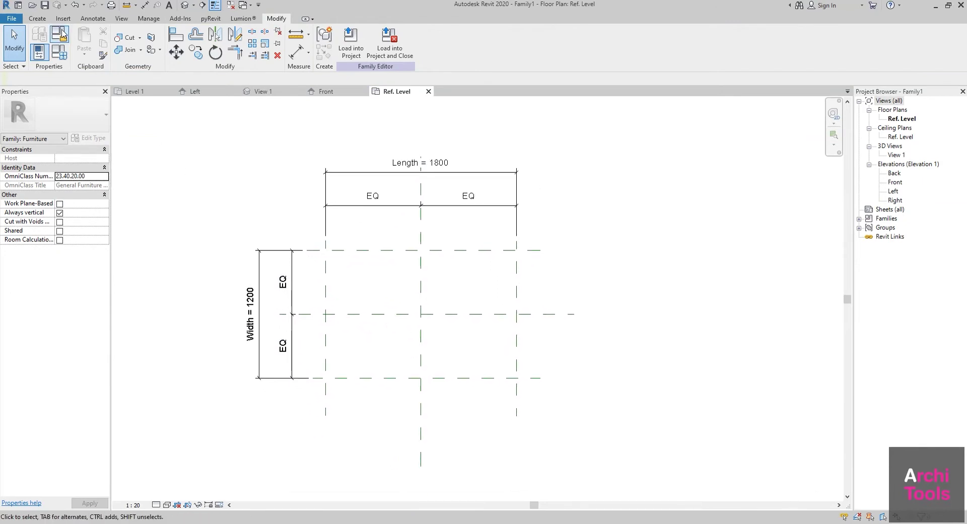
pyautogui.click(37, 18)
pyautogui.moveTo(332, 285); pyautogui.dragTo(339, 294, button='middle')
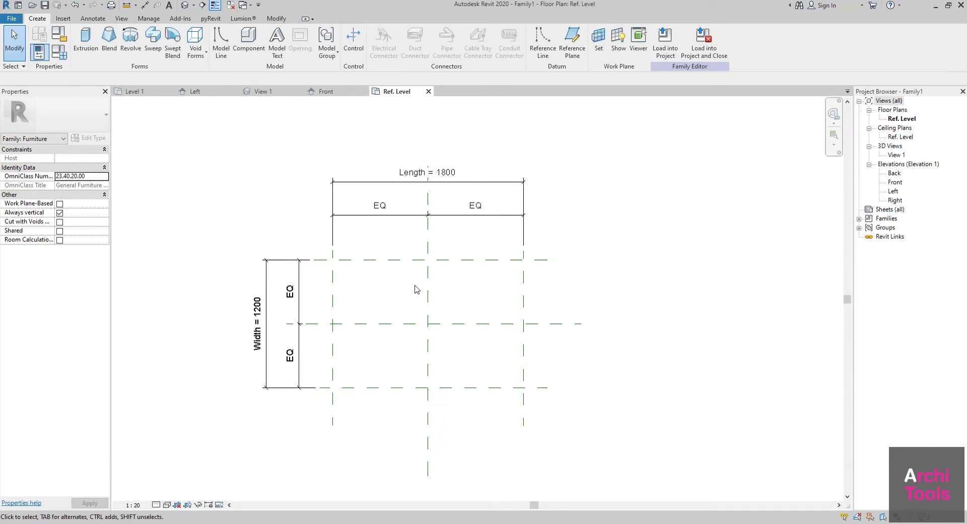
# Check the Ref. Level line in the Front elevation, then return to the floor plan.
pyautogui.moveTo(389, 307); pyautogui.dragTo(395, 307, button='middle')
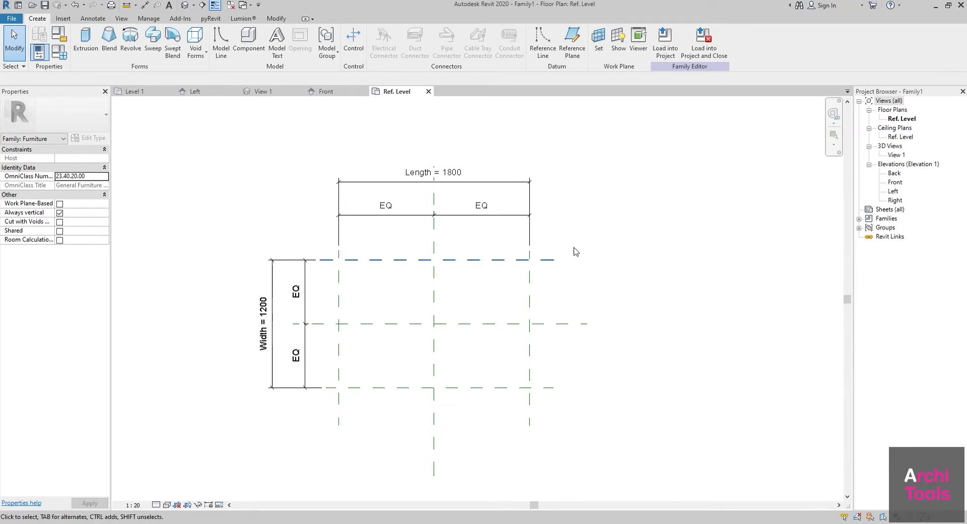
pyautogui.doubleClick(895, 182)
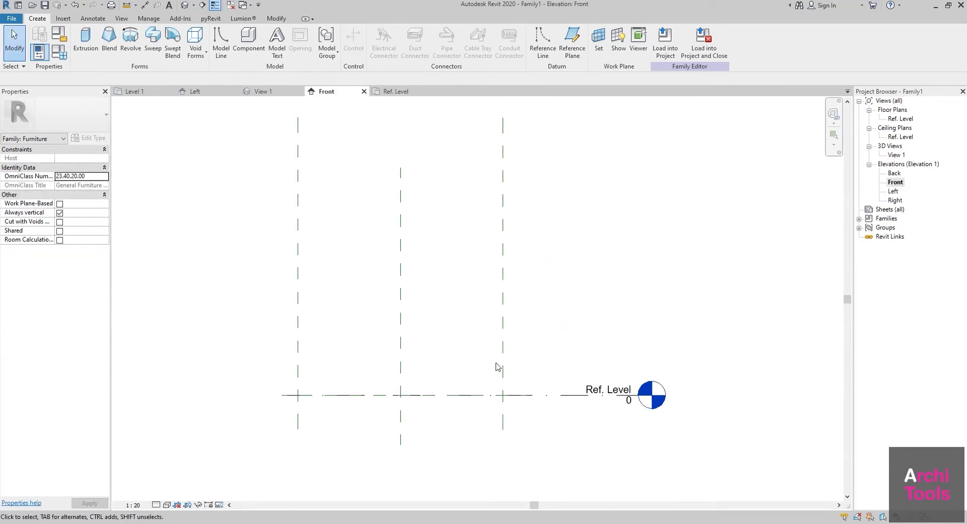
pyautogui.click(551, 394)
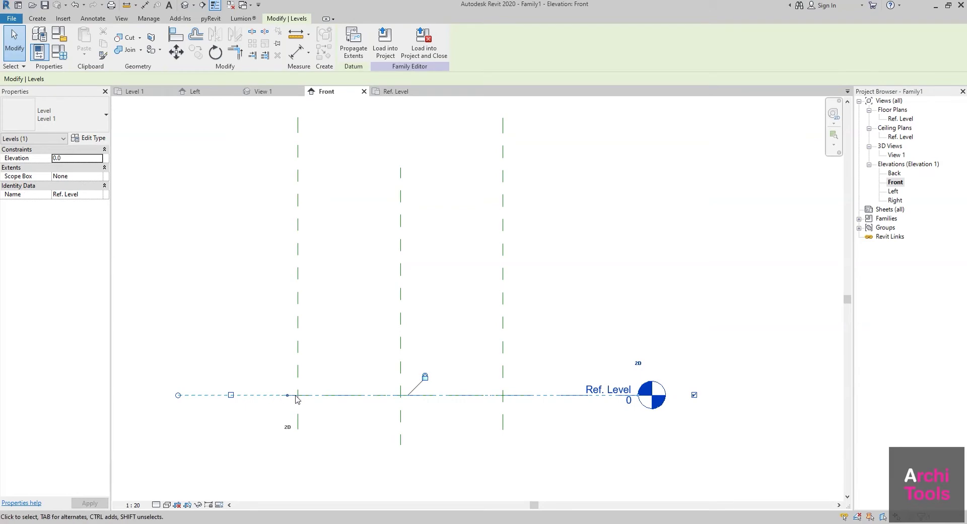
pyautogui.doubleClick(899, 119)
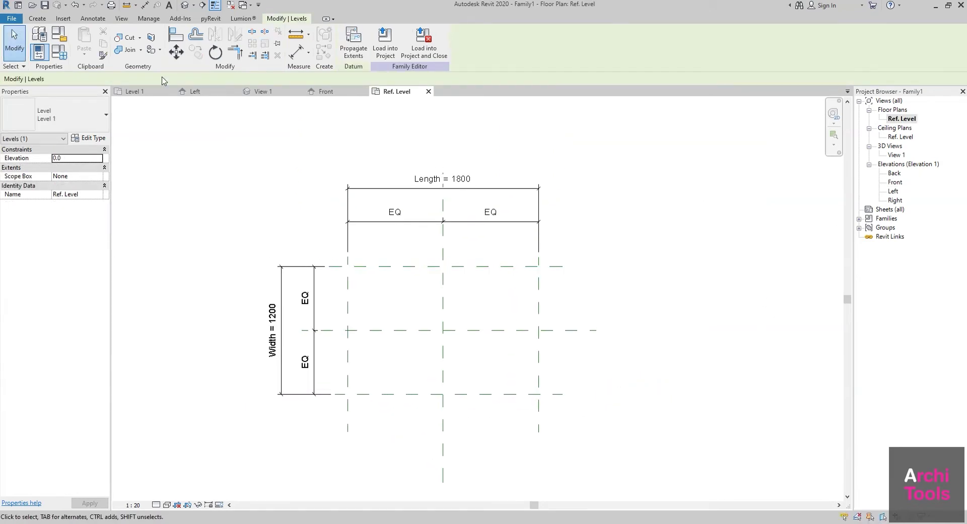
# Sketch a rectangular extrusion on the 1800 × 1200 planes with Start 730 and End 750.
pyautogui.click(43, 19)
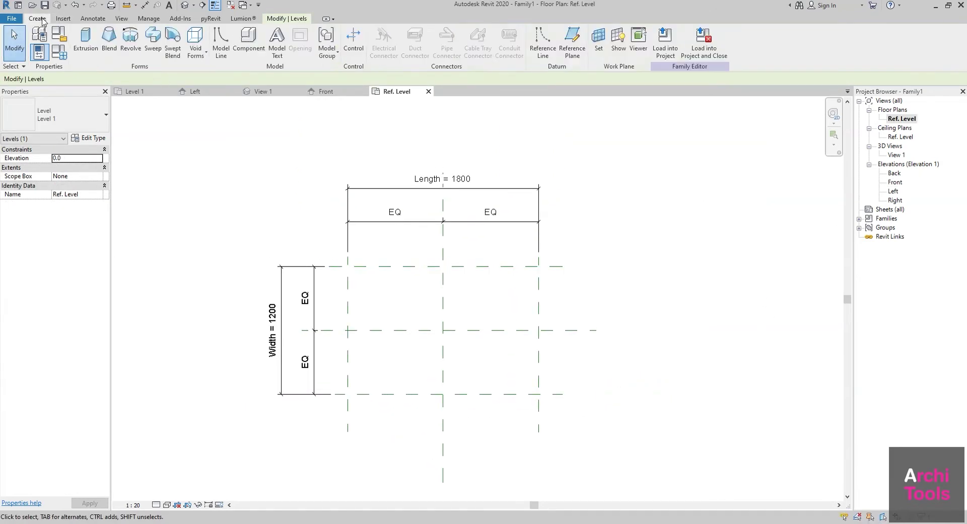
pyautogui.click(82, 42)
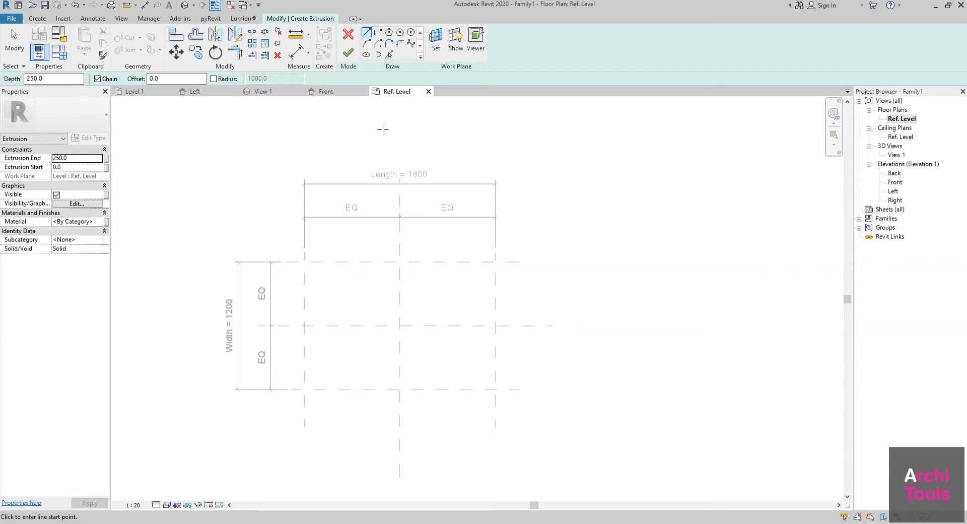
pyautogui.click(379, 34)
pyautogui.click(304, 262)
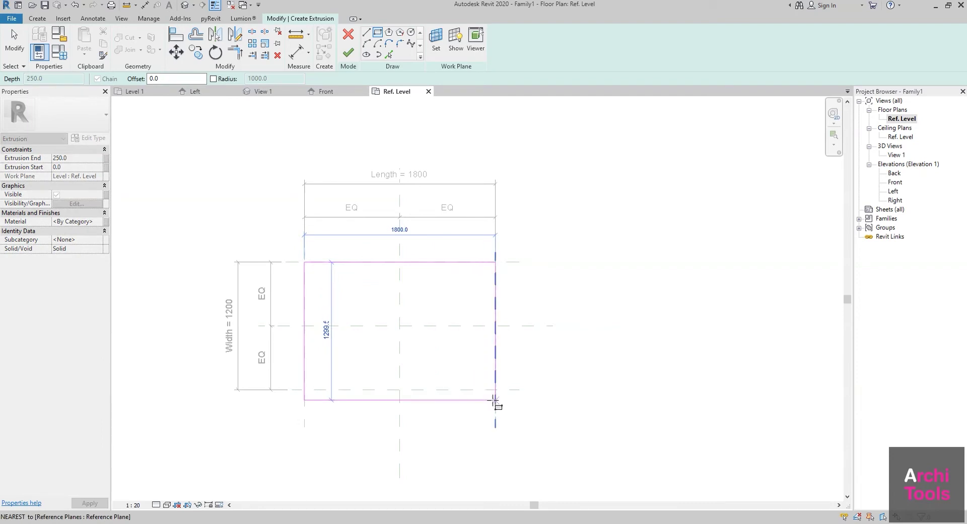
pyautogui.click(496, 390)
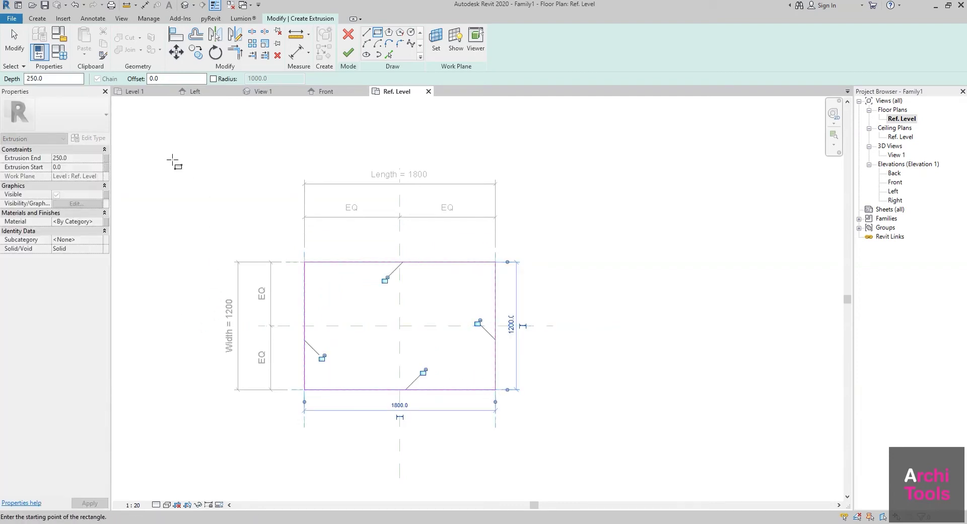
pyautogui.click(71, 158)
pyautogui.write('750')
pyautogui.press('Tab')
pyautogui.write('730')
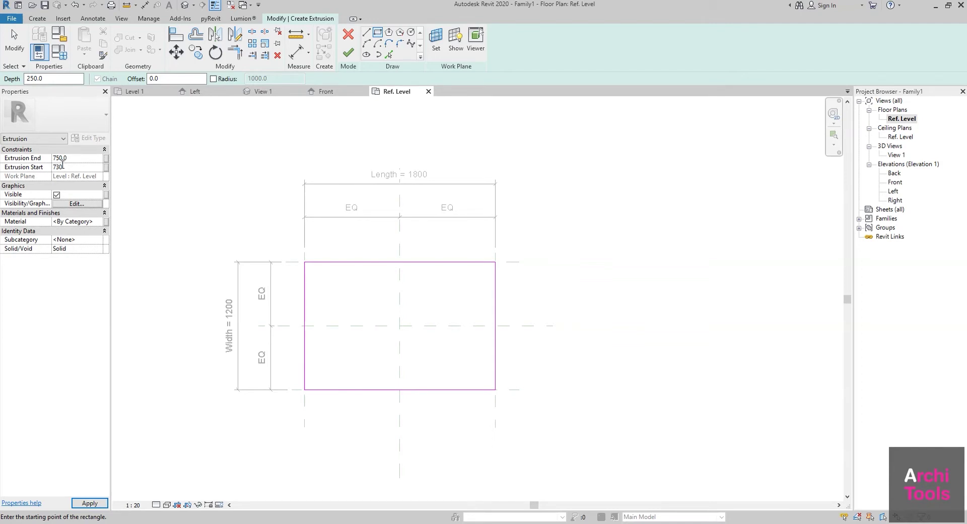
pyautogui.press('Return')
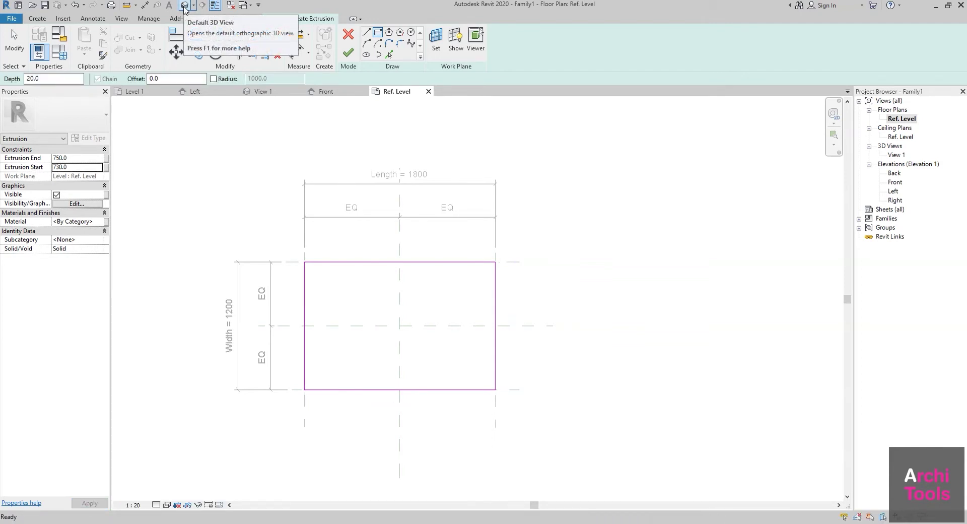
# Finish the 730–750 tabletop extrusion, inspect it in the default 3D view, and return to Ref. Level.
pyautogui.click(184, 7)
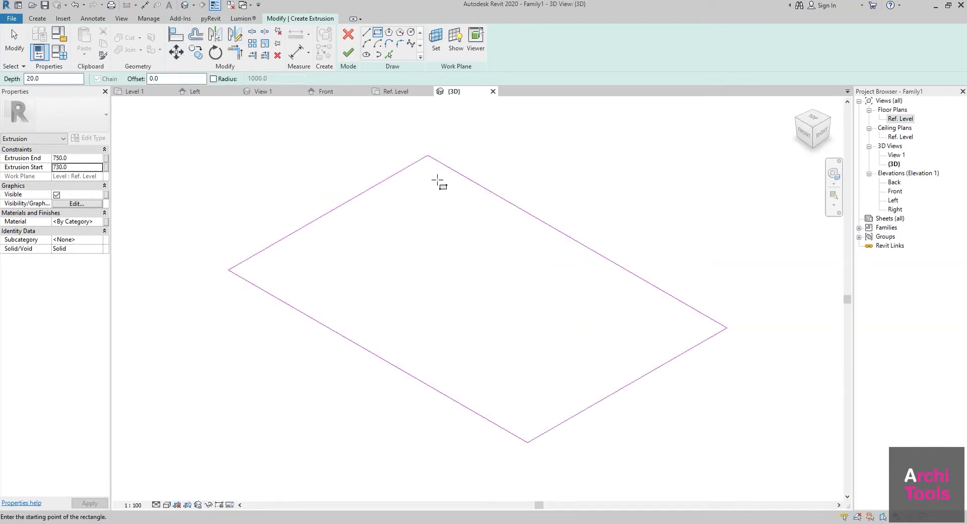
pyautogui.click(348, 52)
pyautogui.moveTo(391, 317)
pyautogui.keyDown('shift'); pyautogui.mouseDown(button='middle')
pyautogui.moveTo(450, 315)
pyautogui.moveTo(573, 263)
pyautogui.mouseUp(button='middle'); pyautogui.keyUp('shift')
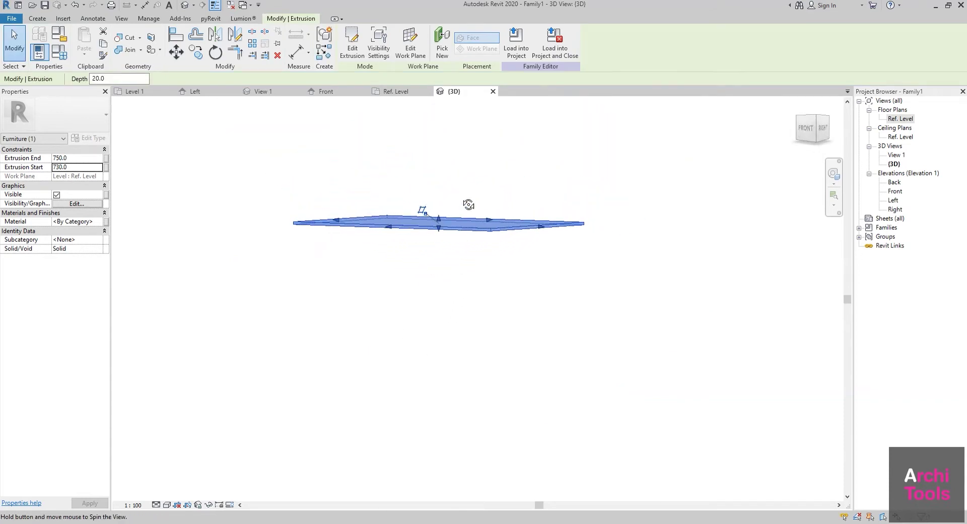
pyautogui.click(575, 264)
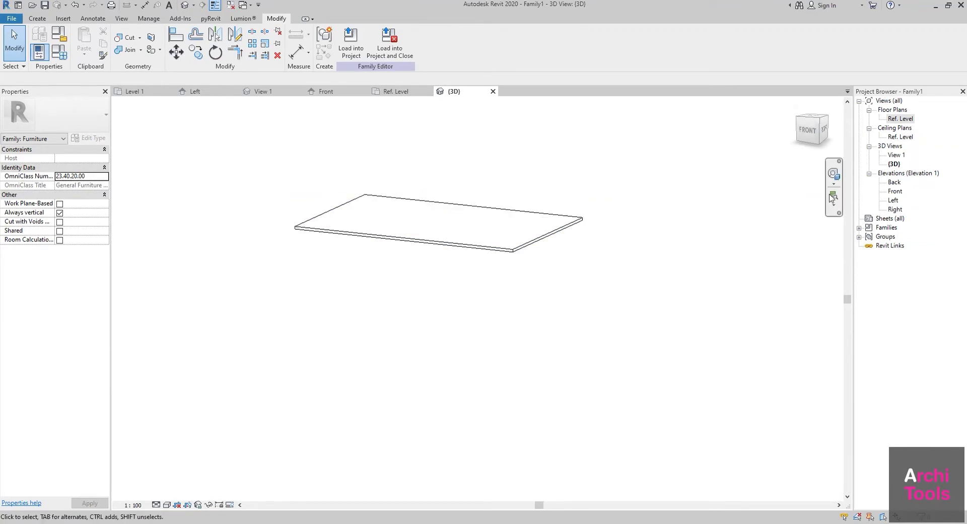
pyautogui.doubleClick(896, 119)
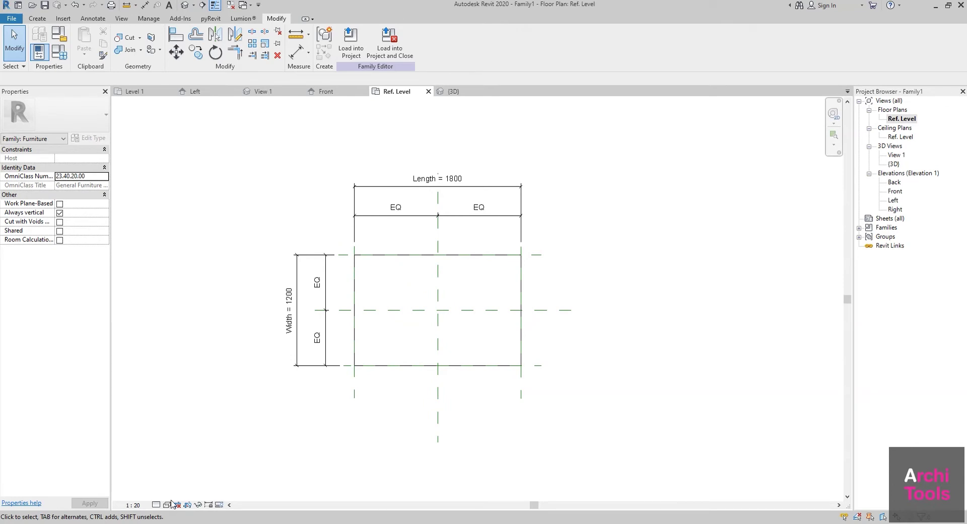
# Drag the slab's top edge onto its reference plane and snap it there.
pyautogui.scroll(2, 455, 297)
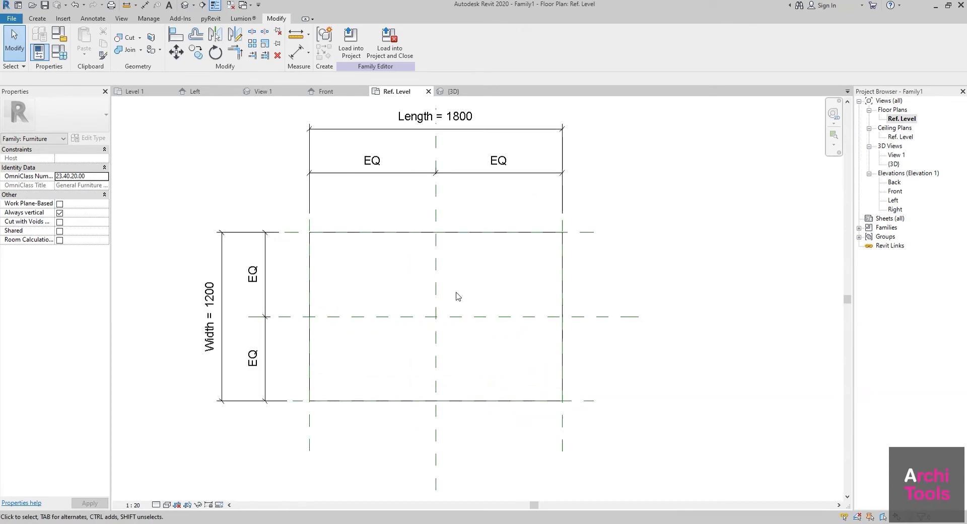
pyautogui.click(561, 259)
pyautogui.scroll(1, 429, 262)
pyautogui.scroll(1, 427, 204)
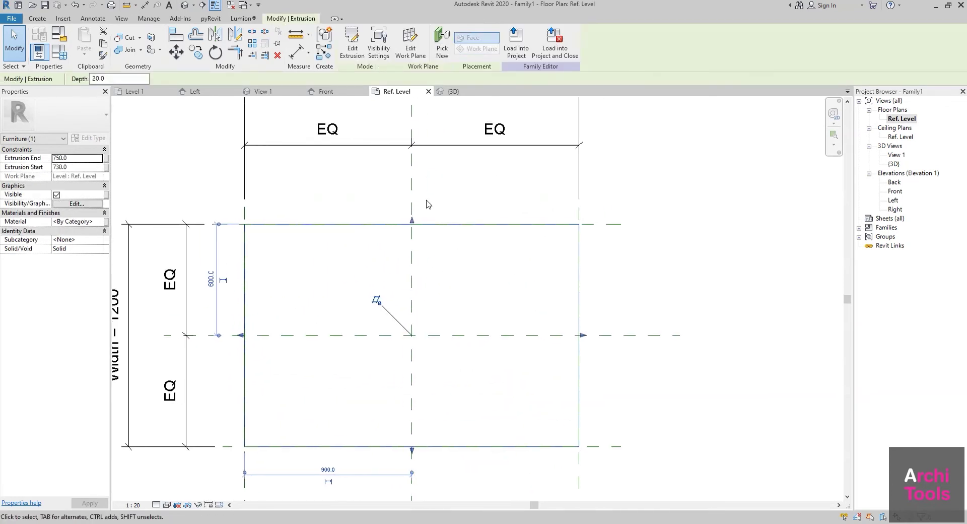
pyautogui.moveTo(418, 219); pyautogui.dragTo(609, 224)
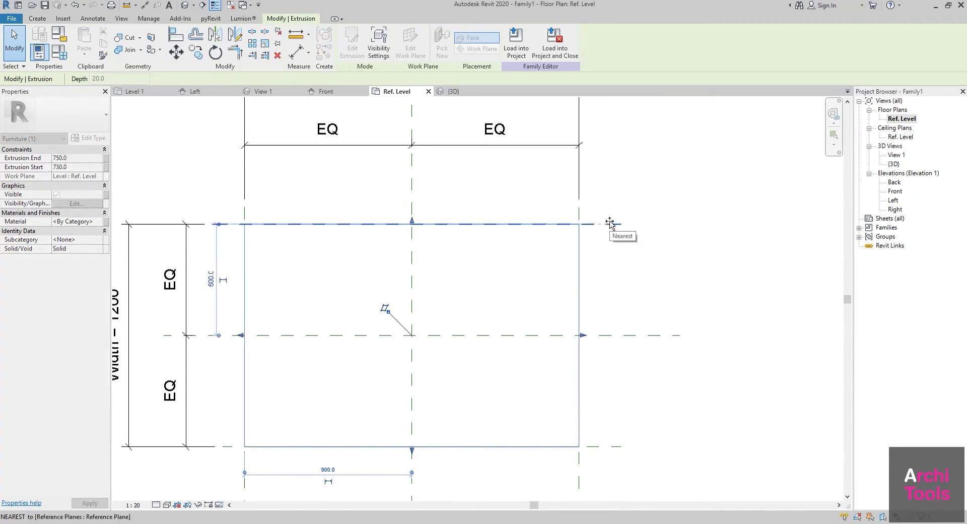
pyautogui.moveTo(609, 224); pyautogui.dragTo(611, 223)
# Snap the slab's bottom, right and left edges onto their reference planes.
pyautogui.moveTo(444, 246)
pyautogui.mouseDown(button='middle')
pyautogui.moveTo(479, 250)
pyautogui.moveTo(465, 169)
pyautogui.mouseUp(button='middle')
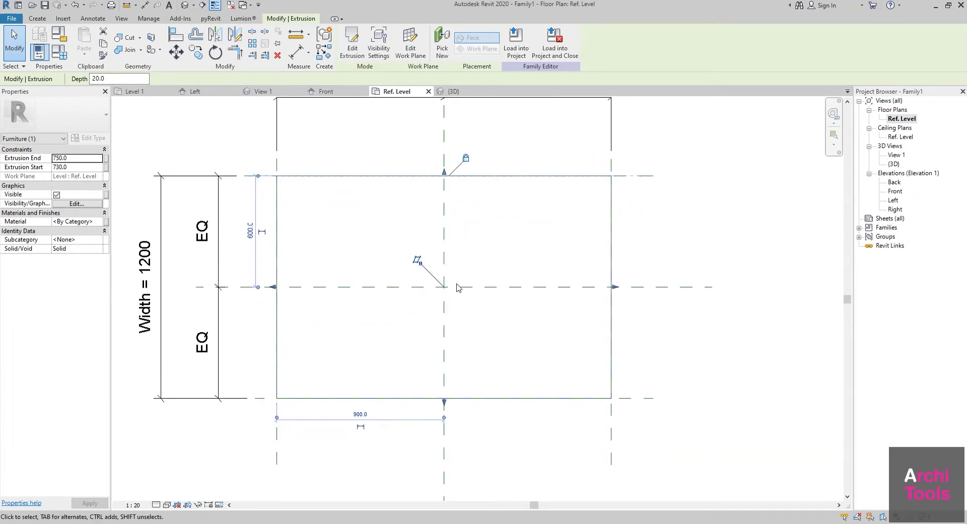
pyautogui.moveTo(467, 399)
pyautogui.mouseDown()
pyautogui.moveTo(466, 372)
pyautogui.moveTo(465, 398)
pyautogui.mouseUp()
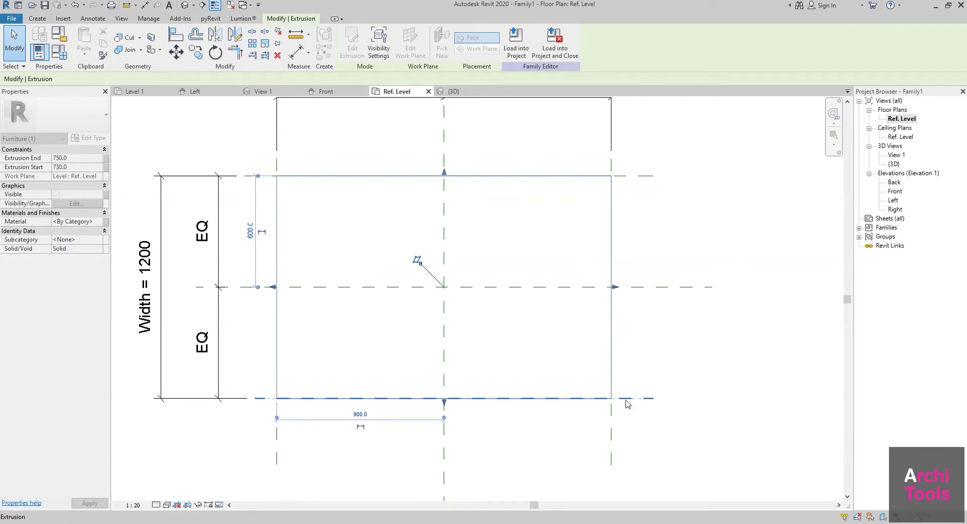
pyautogui.moveTo(611, 287); pyautogui.dragTo(612, 287)
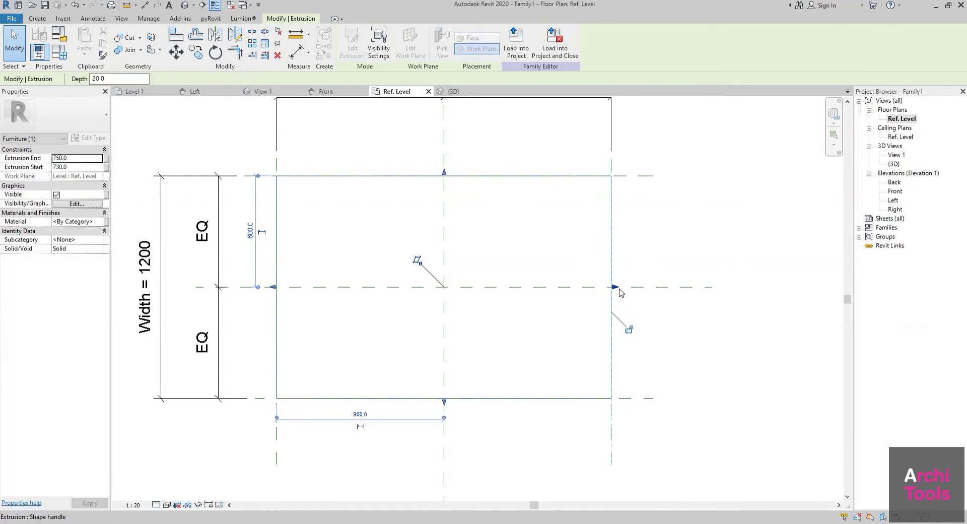
pyautogui.moveTo(277, 304); pyautogui.dragTo(277, 302)
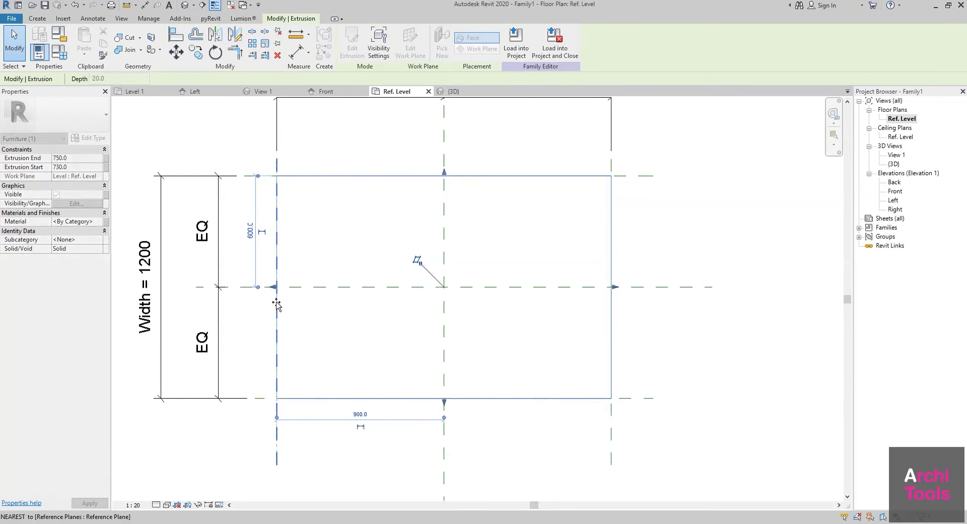
pyautogui.scroll(-2, 258, 300)
pyautogui.scroll(-2, 322, 338)
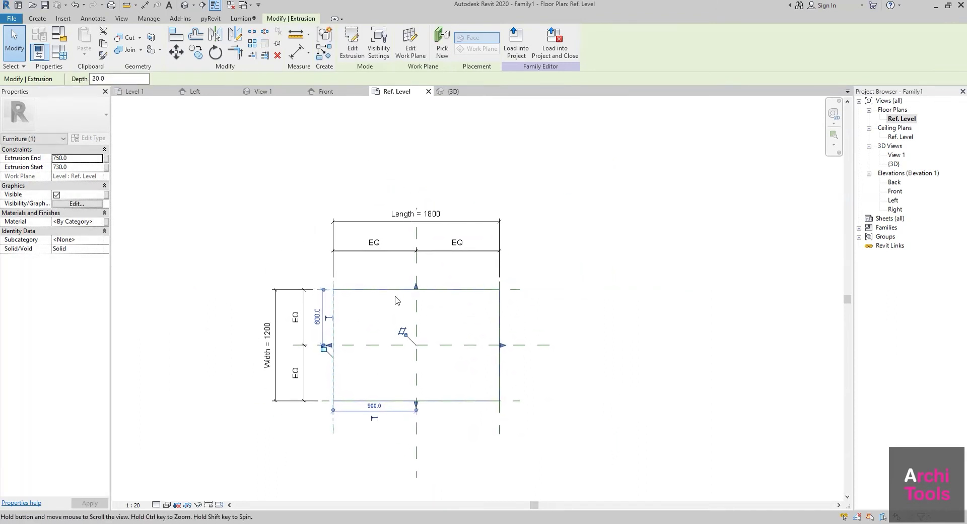
pyautogui.press('Escape')
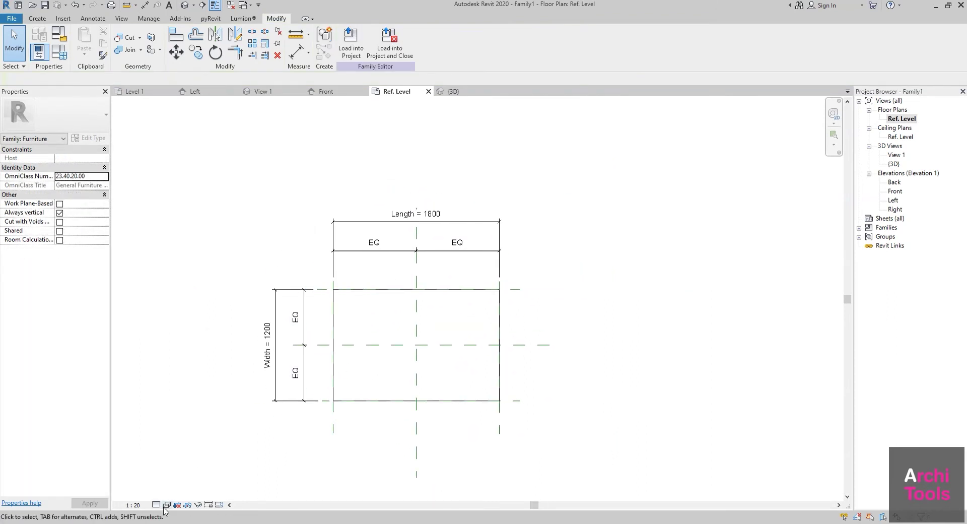
# Switch the view's visual style to Consistent Colors.
pyautogui.click(167, 505)
pyautogui.click(193, 474)
pyautogui.moveTo(438, 344); pyautogui.dragTo(408, 341, button='middle')
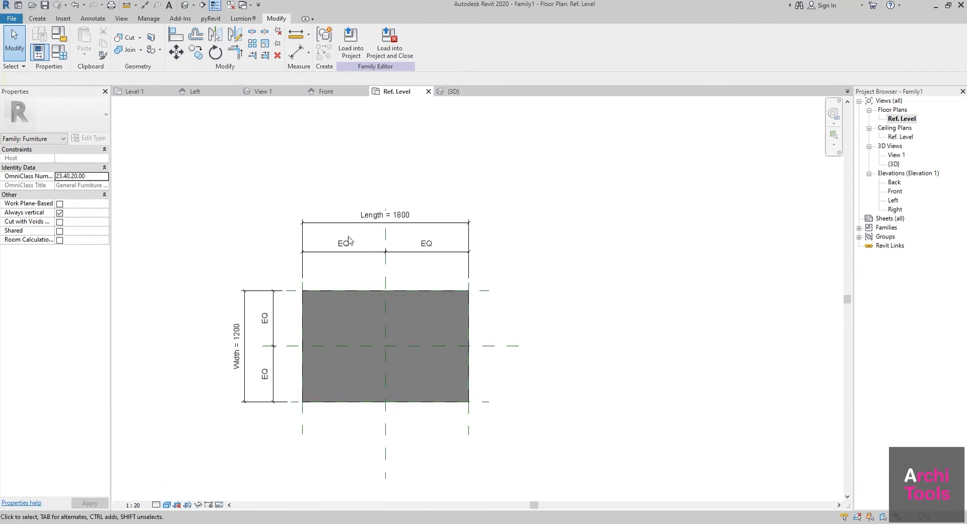
pyautogui.scroll(2, 333, 297)
# Flex the Length to 2400, then set it to 1600, with the slab resizing along.
pyautogui.click(440, 160)
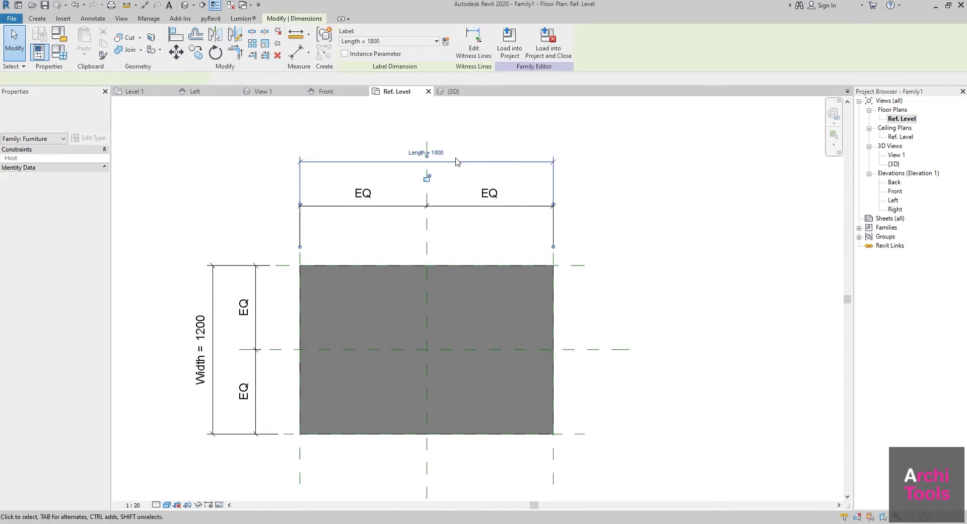
pyautogui.click(438, 153)
pyautogui.write('24')
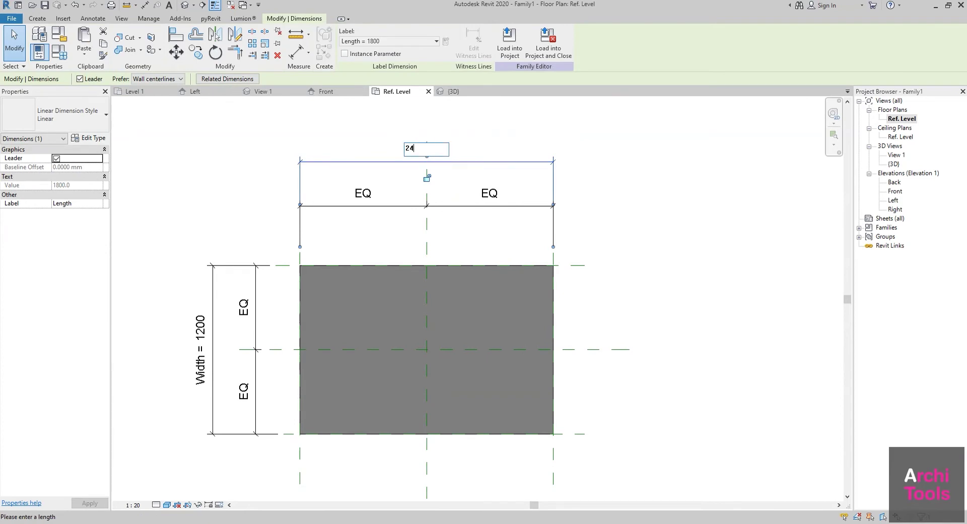
pyautogui.press('Return')
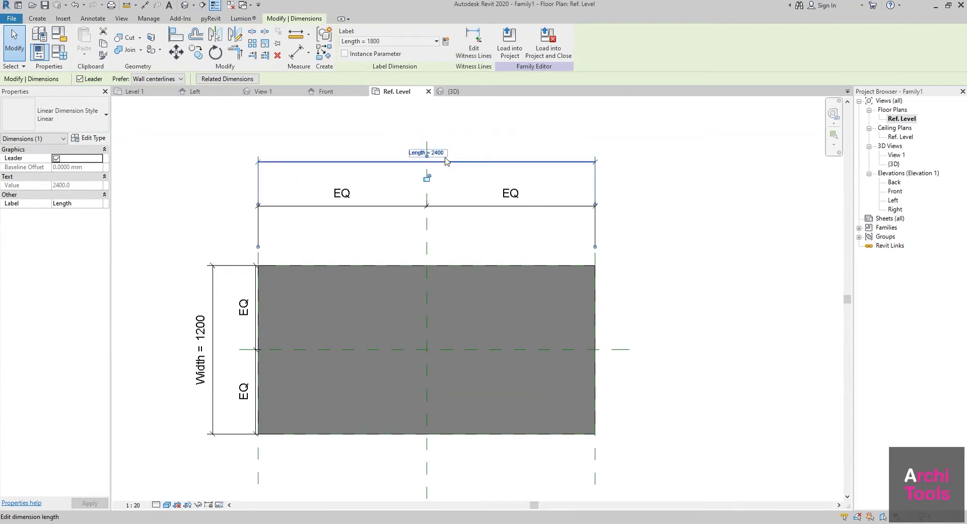
pyautogui.click(445, 161)
pyautogui.write('1600')
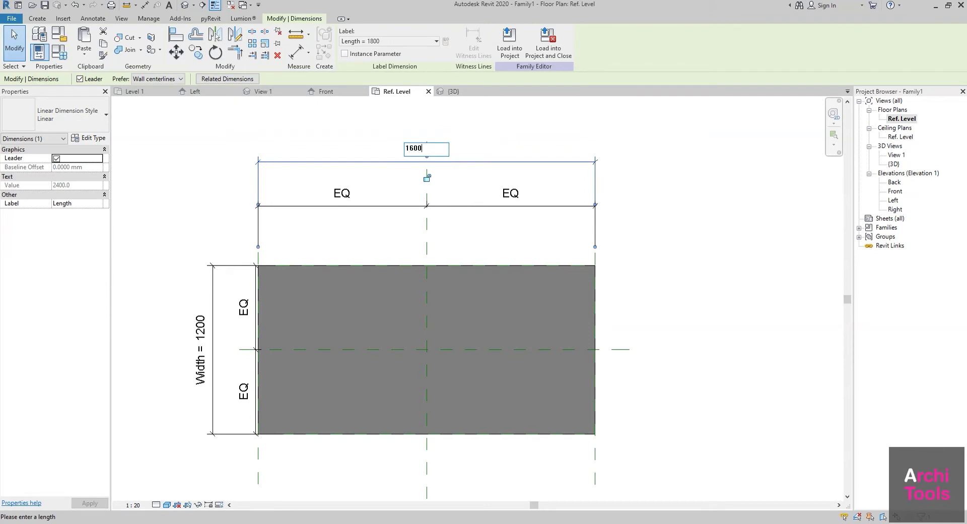
pyautogui.press('Return')
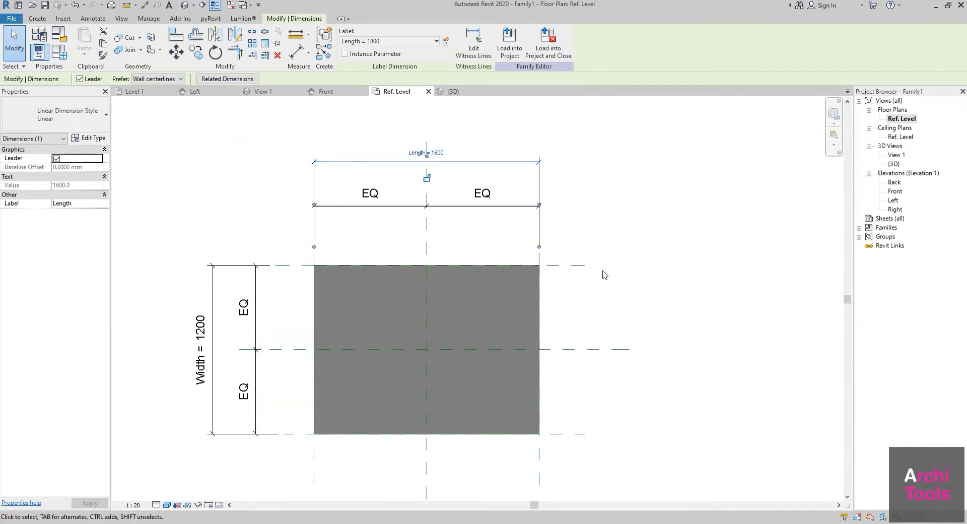
pyautogui.scroll(-1, 570, 303)
pyautogui.scroll(-1, 559, 304)
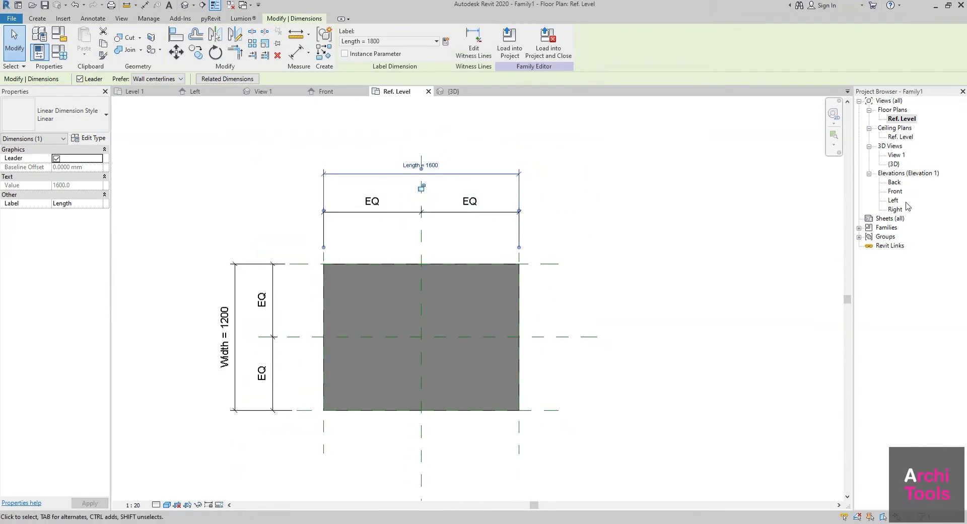
# Open the Front elevation and bring the tabletop into view.
pyautogui.doubleClick(895, 191)
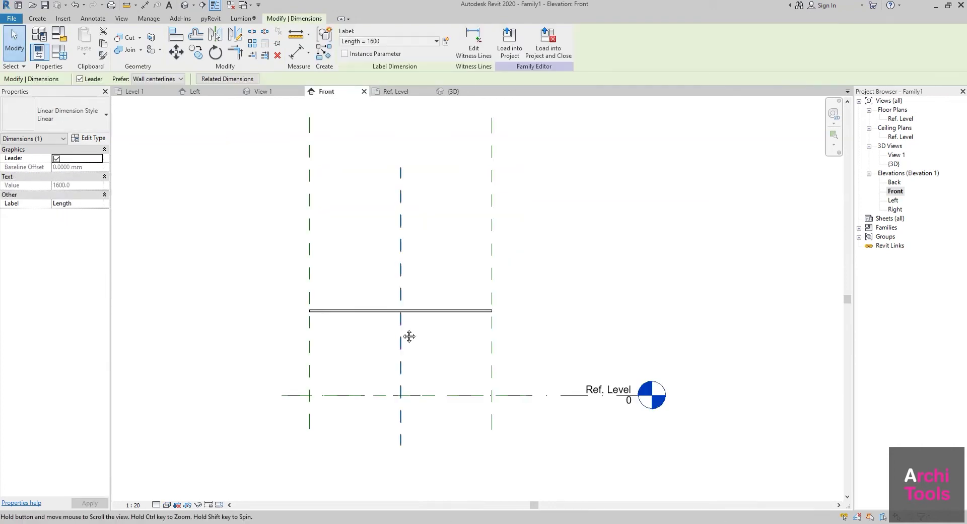
pyautogui.scroll(1, 381, 339)
pyautogui.moveTo(384, 354); pyautogui.dragTo(336, 352, button='middle')
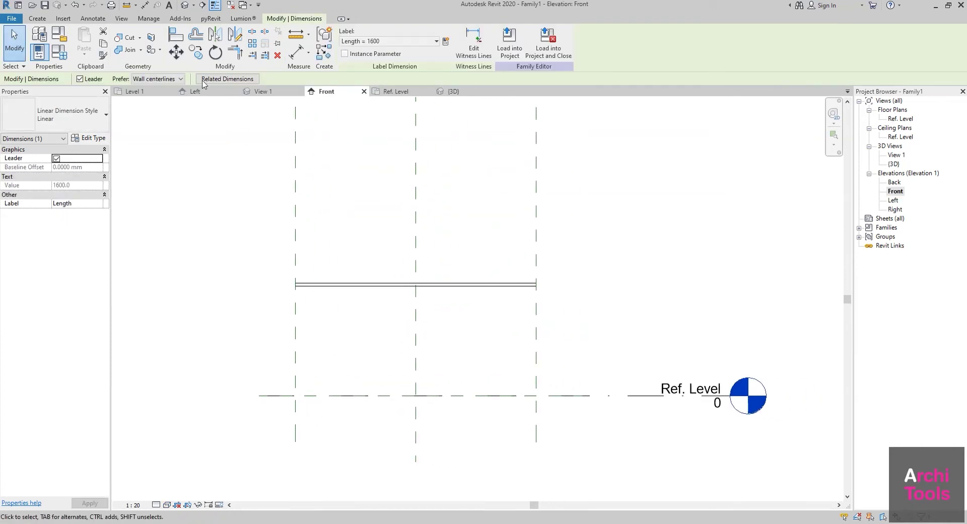
# Add a 750 aligned dimension from Ref. Level to the tabletop and start a new parameter for it.
pyautogui.click(145, 5)
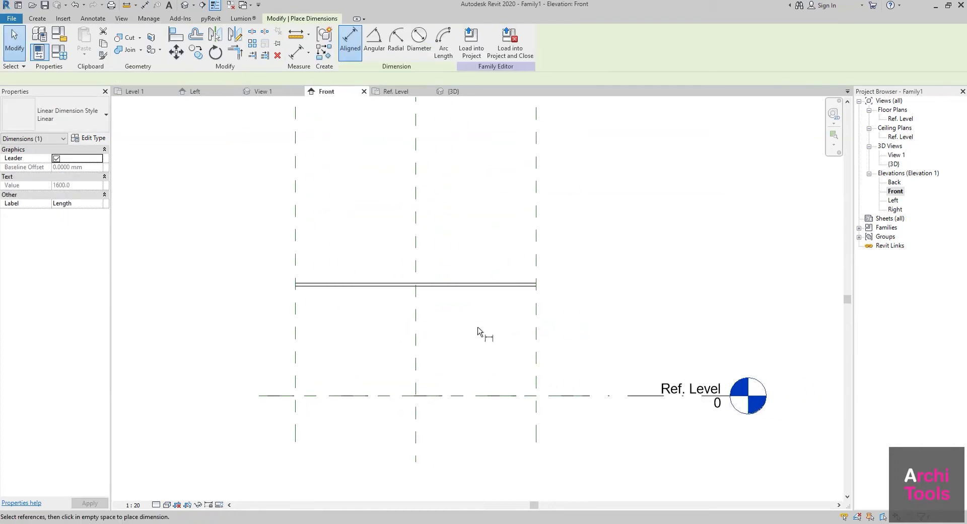
pyautogui.click(633, 395)
pyautogui.scroll(3, 360, 331)
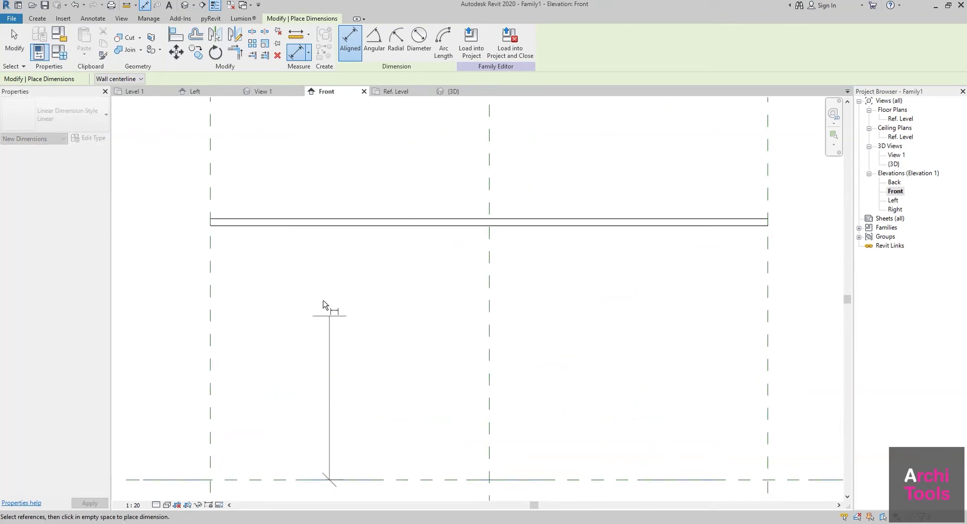
pyautogui.click(262, 223)
pyautogui.scroll(-2, 309, 267)
pyautogui.moveTo(308, 267); pyautogui.dragTo(367, 300, button='middle')
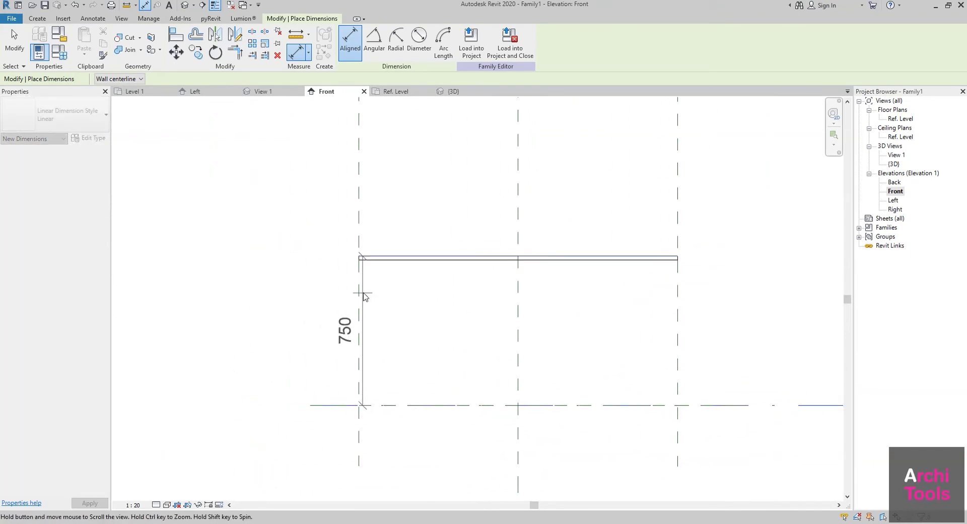
pyautogui.click(322, 336)
pyautogui.press('Escape')
pyautogui.press('Escape')
pyautogui.moveTo(352, 334); pyautogui.dragTo(336, 339, button='middle')
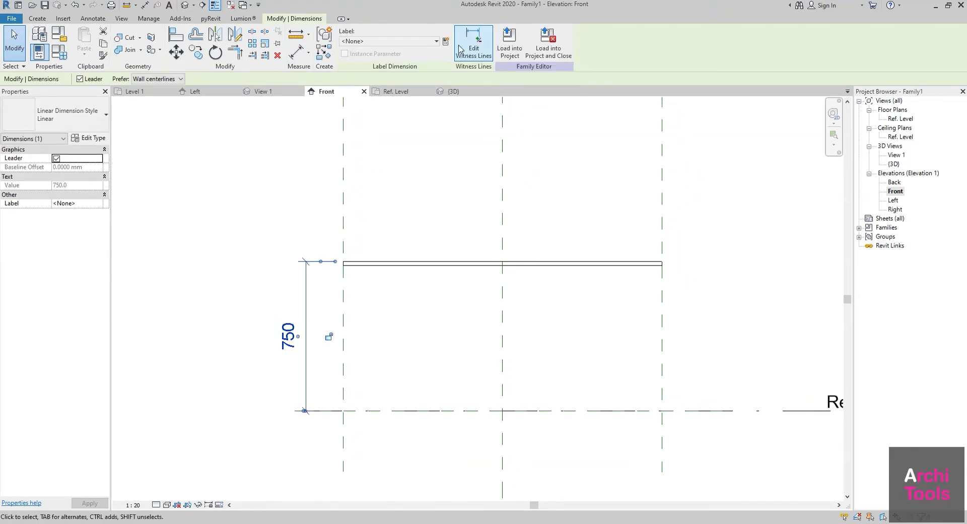
pyautogui.click(446, 42)
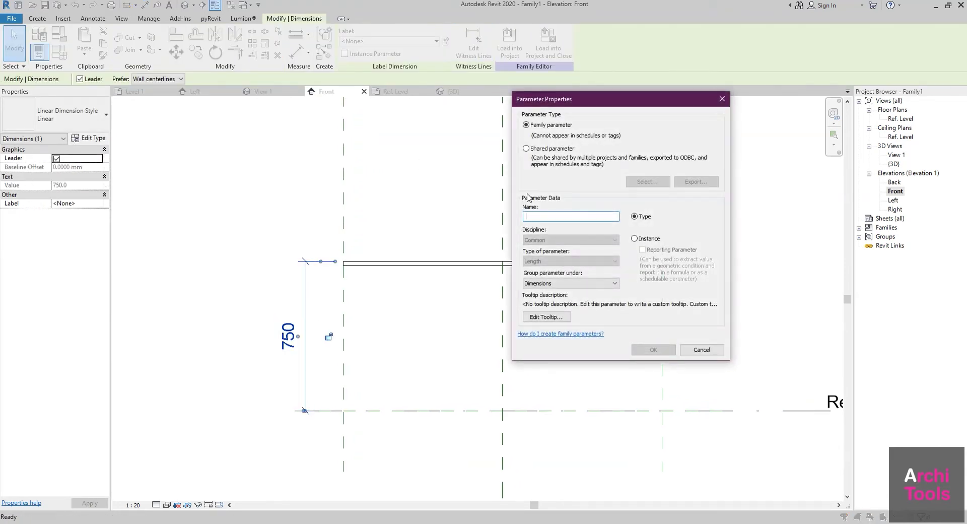
# Label the 750 dimension with the new Height parameter.
pyautogui.write('Height')
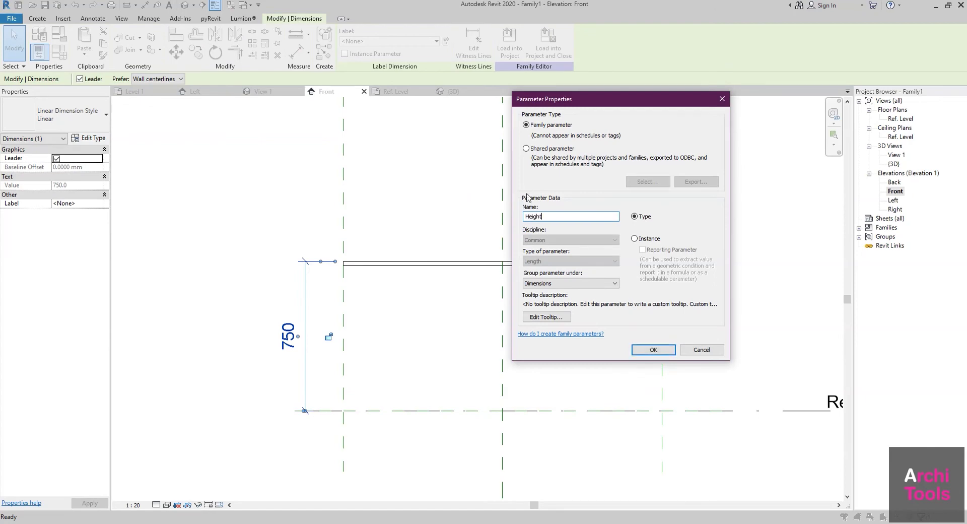
pyautogui.click(650, 350)
pyautogui.click(403, 335)
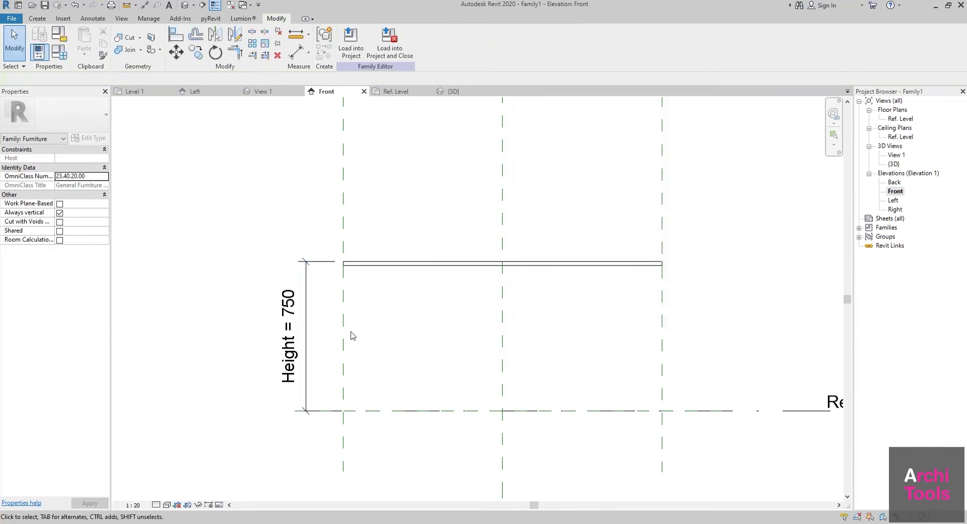
# Flex Height to 900 to test the tabletop, then undo back to 750.
pyautogui.moveTo(289, 327); pyautogui.dragTo(335, 339, button='middle')
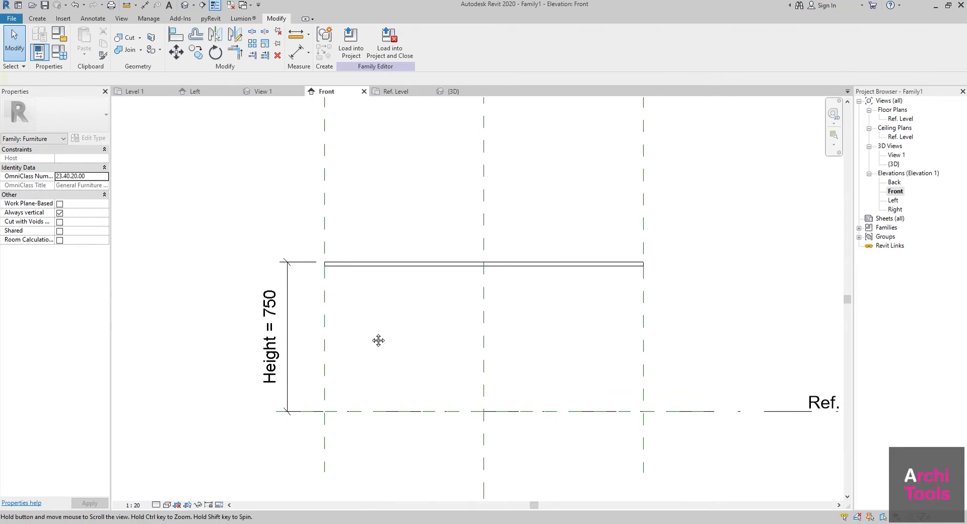
pyautogui.click(263, 333)
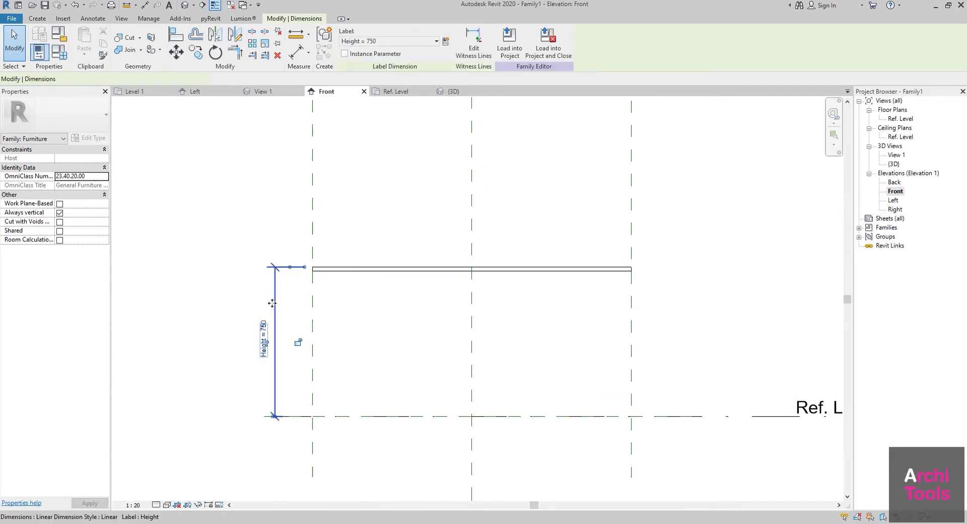
pyautogui.click(263, 329)
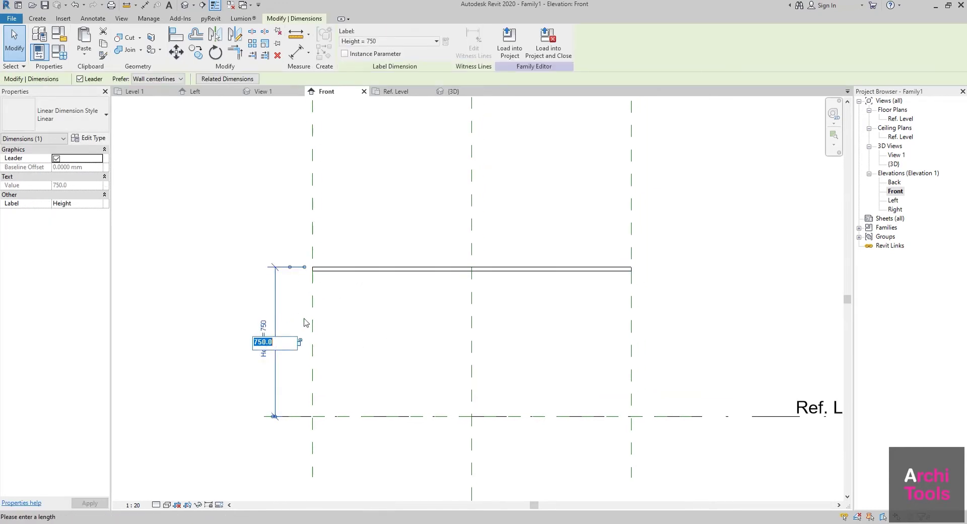
pyautogui.write('900')
pyautogui.press('Return')
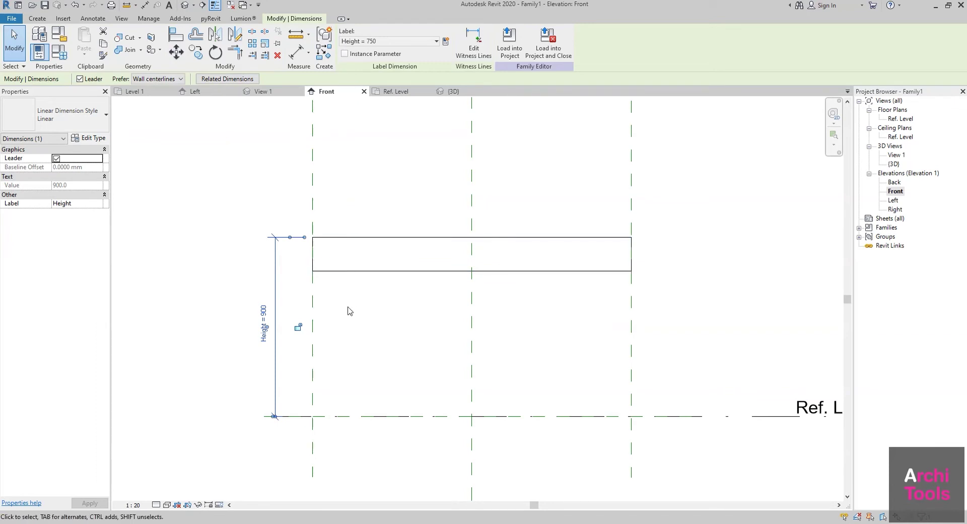
pyautogui.click(74, 8)
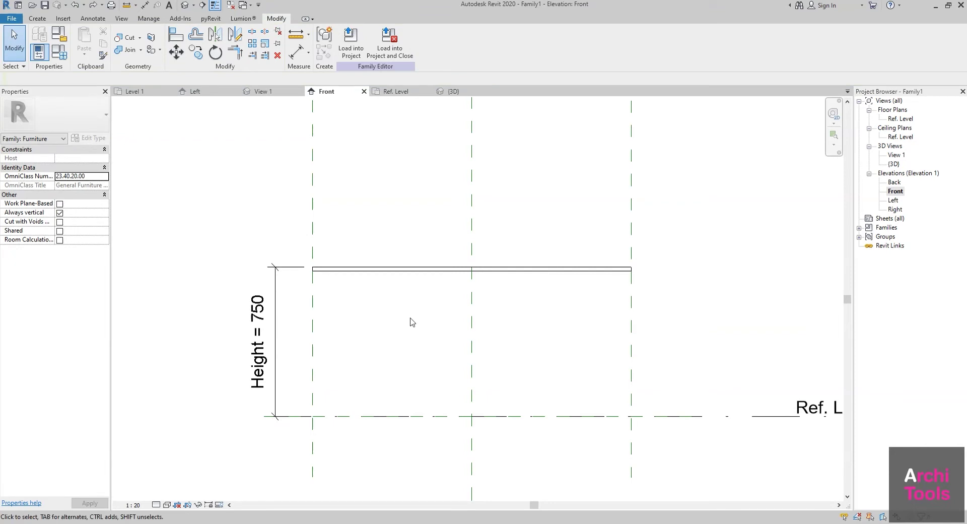
# Dimension the tabletop's 20 thickness with an aligned dimension (DI).
pyautogui.press('d')
pyautogui.press('i')
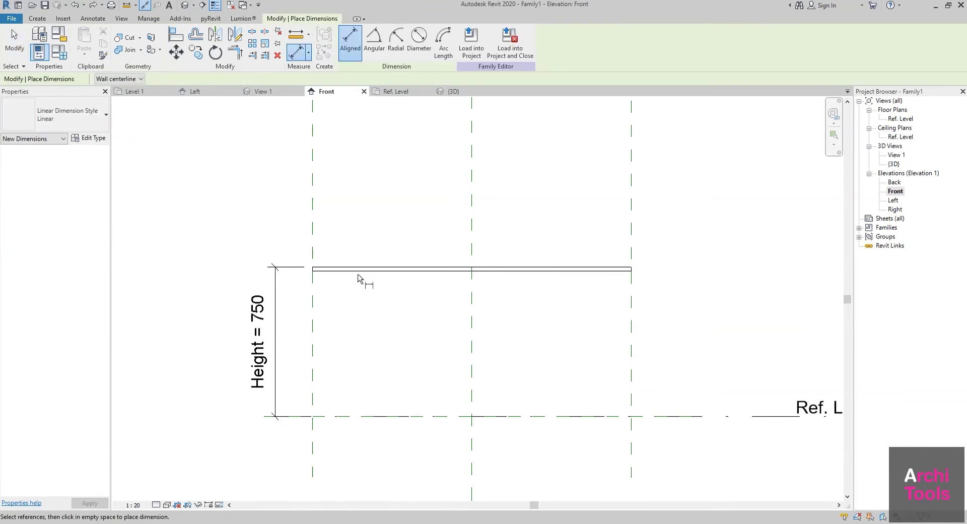
pyautogui.scroll(2, 368, 287)
pyautogui.scroll(2, 371, 264)
pyautogui.click(431, 281)
pyautogui.scroll(-3, 432, 287)
pyautogui.scroll(-1, 403, 297)
pyautogui.scroll(1, 383, 267)
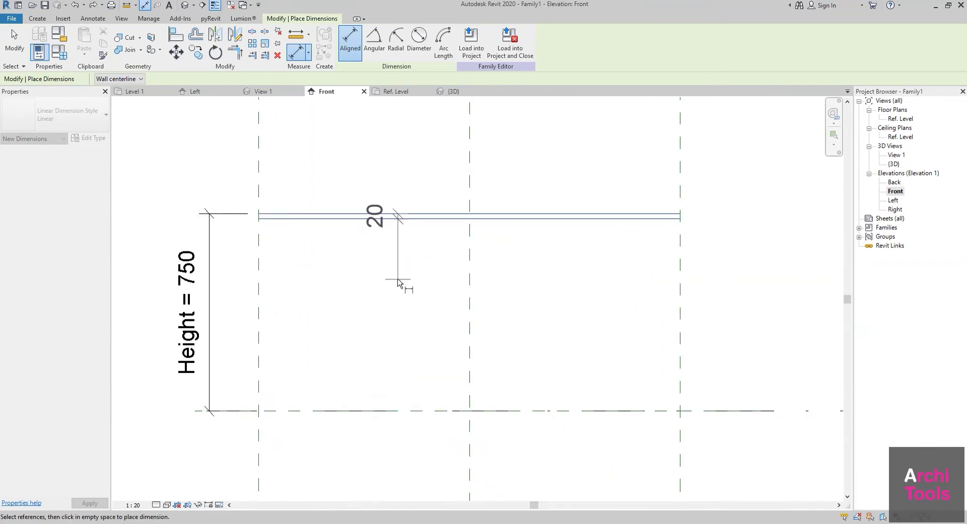
pyautogui.click(396, 303)
pyautogui.scroll(1, 411, 211)
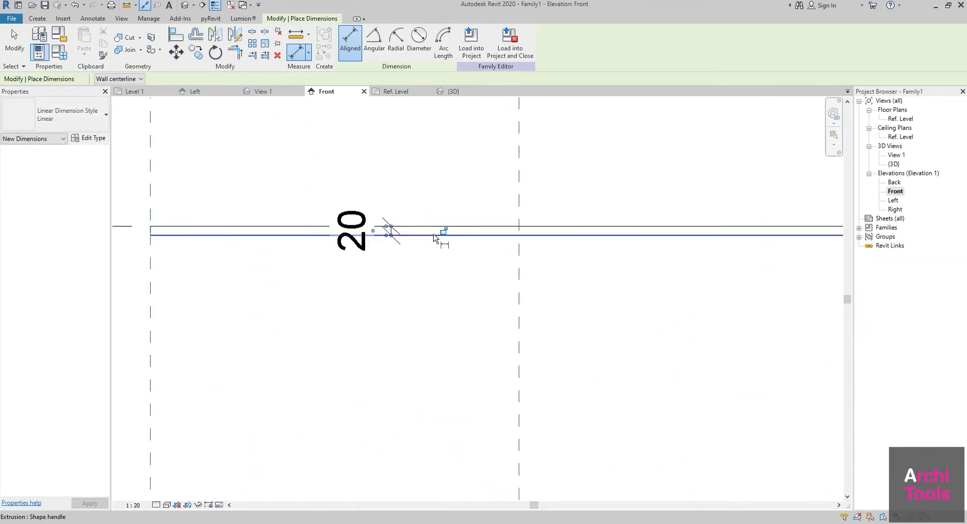
pyautogui.scroll(-2, 443, 247)
pyautogui.press('Escape')
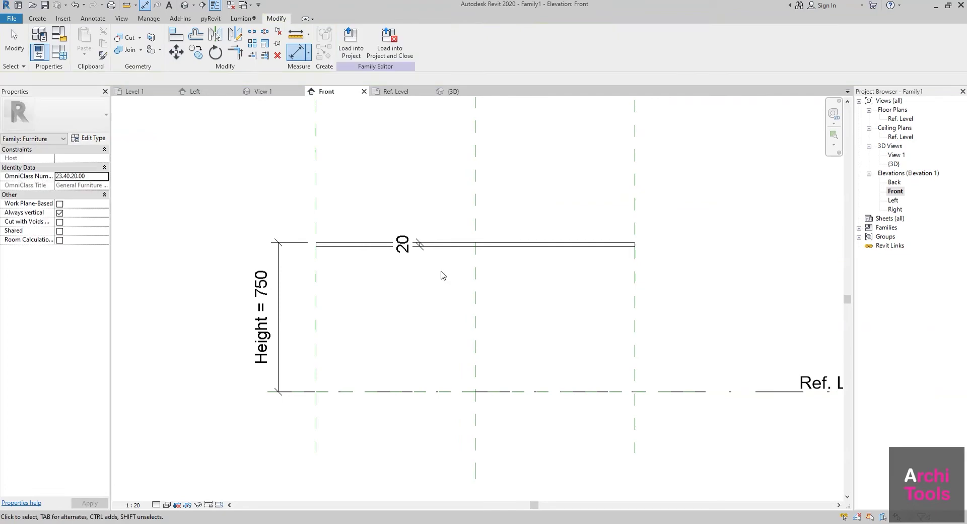
# Change the Height dimension to 900 so the tabletop rises.
pyautogui.click(509, 262)
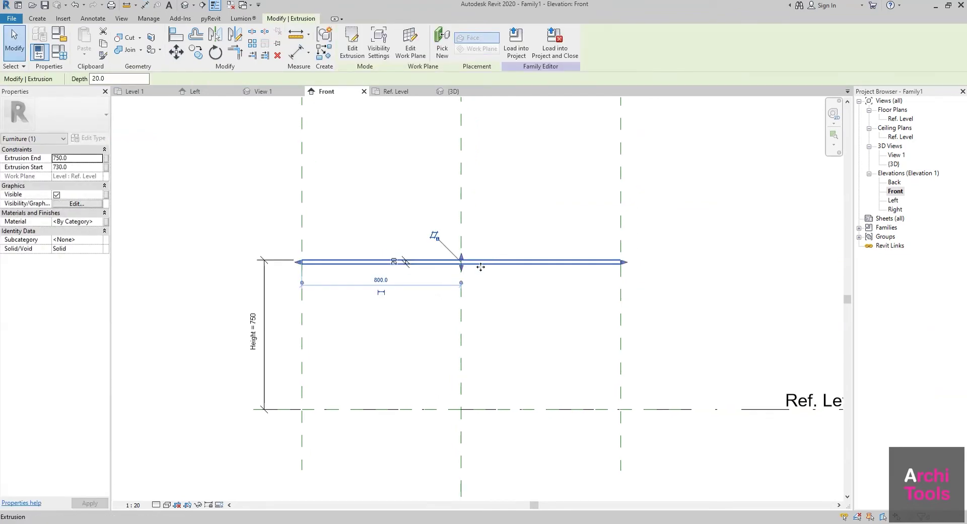
pyautogui.click(343, 207)
pyautogui.moveTo(343, 226); pyautogui.dragTo(341, 247, button='middle')
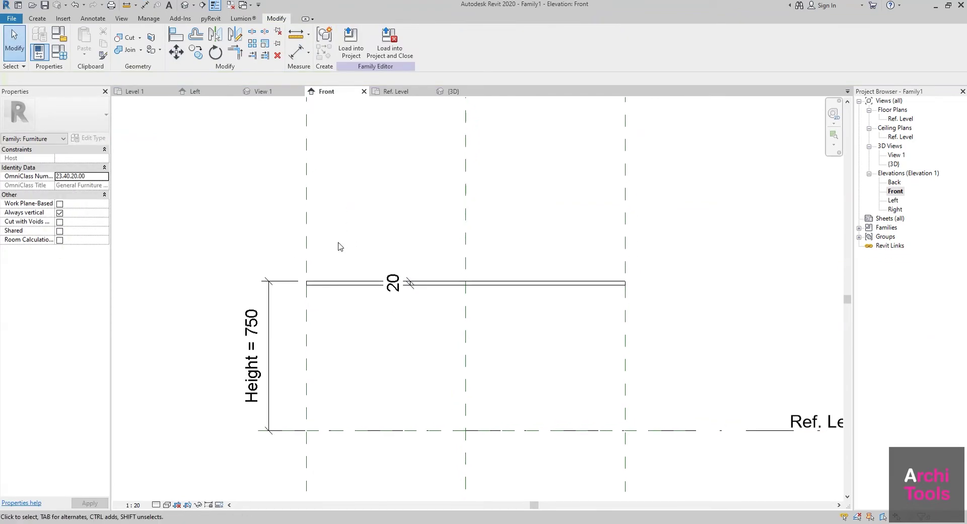
pyautogui.click(271, 294)
pyautogui.click(264, 344)
pyautogui.write('900')
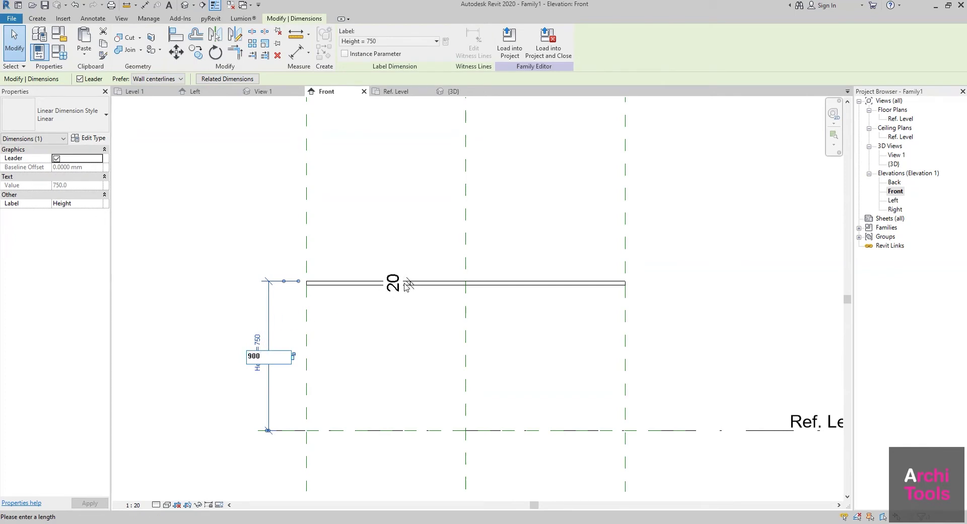
pyautogui.press('Return')
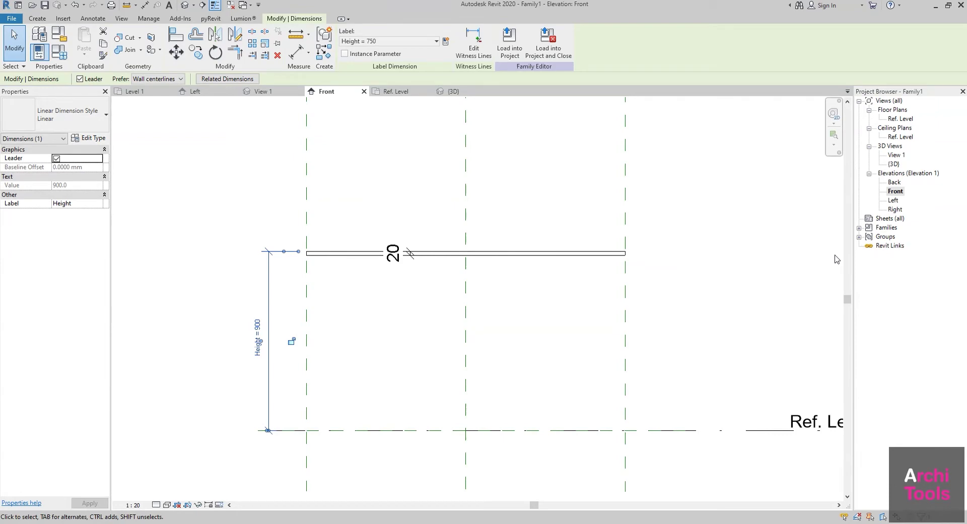
pyautogui.click(895, 182)
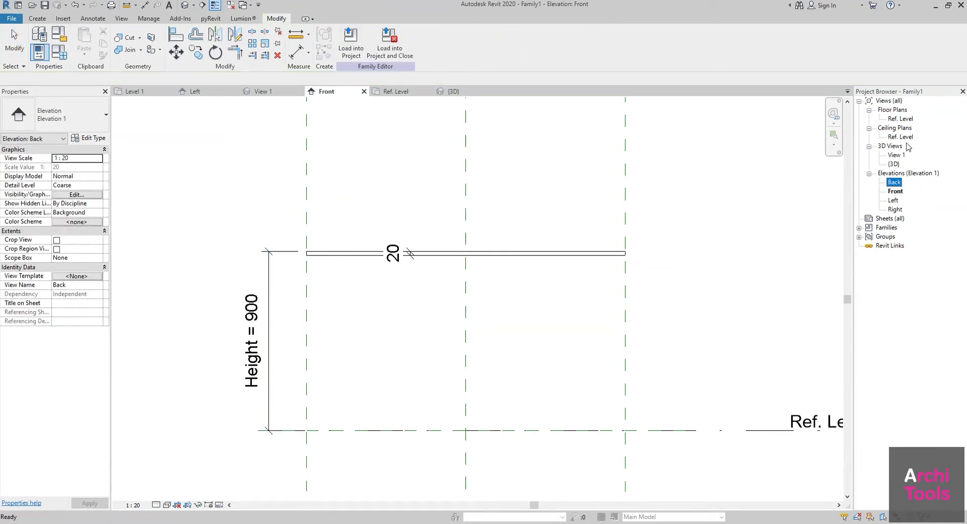
# Open the Ref. Level floor plan in Wireframe visual style.
pyautogui.doubleClick(898, 119)
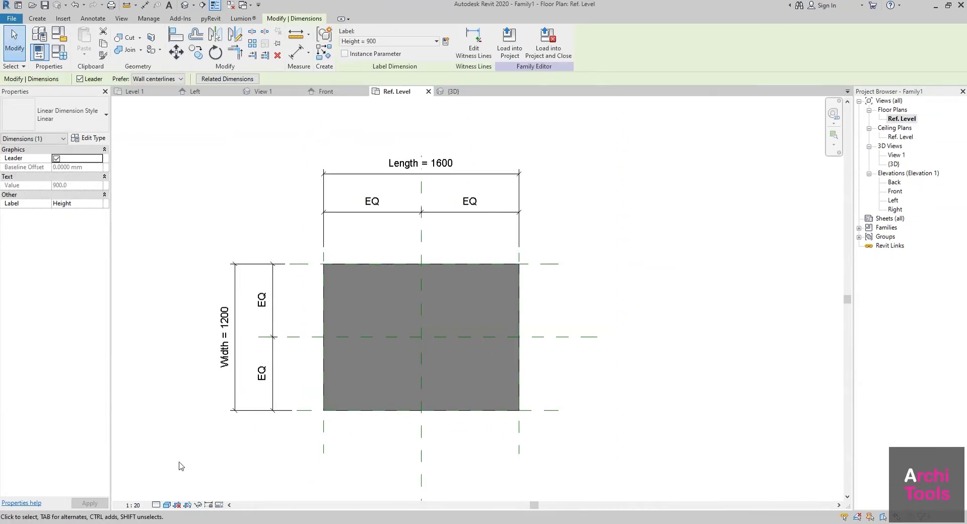
pyautogui.click(157, 504)
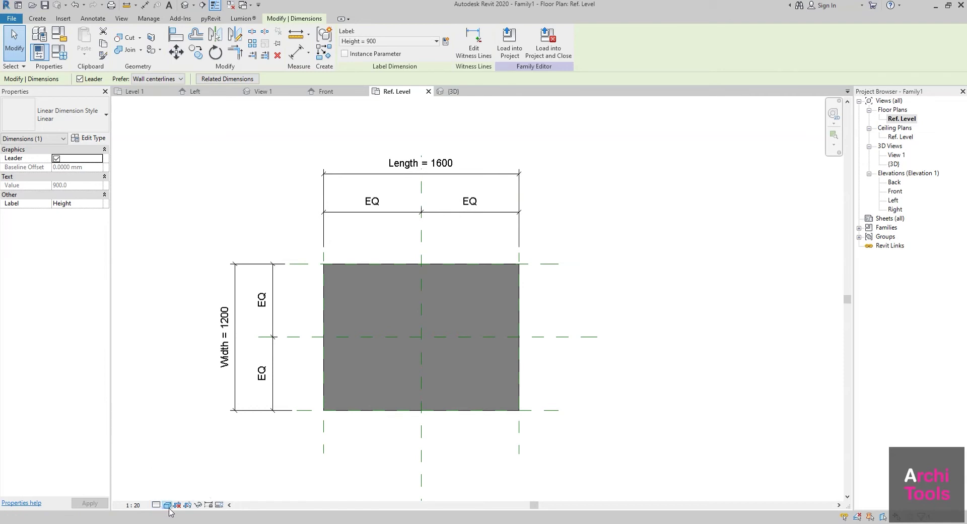
pyautogui.click(167, 505)
pyautogui.click(182, 443)
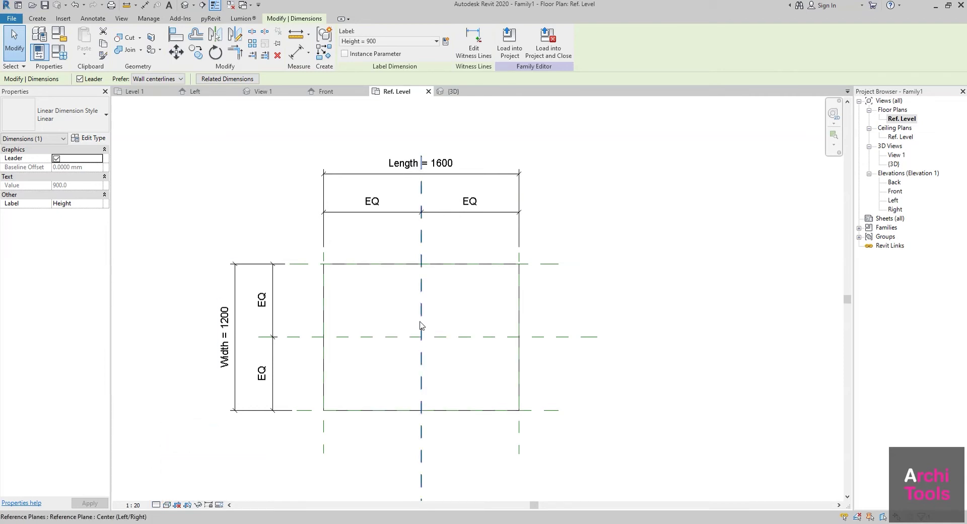
pyautogui.moveTo(425, 330); pyautogui.dragTo(423, 319, button='middle')
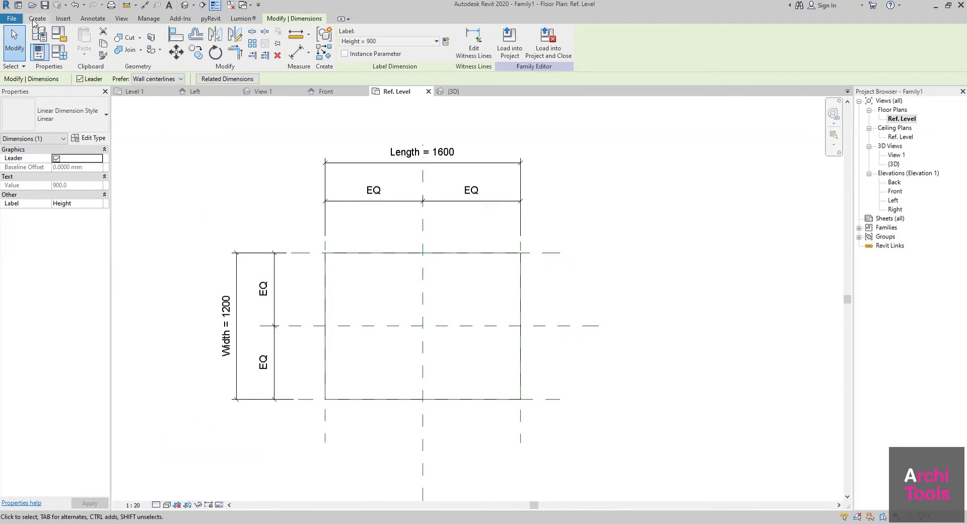
# Start a new extrusion and sketch a 50×50 square leg profile at the table's top-left corner.
pyautogui.click(33, 20)
pyautogui.click(87, 48)
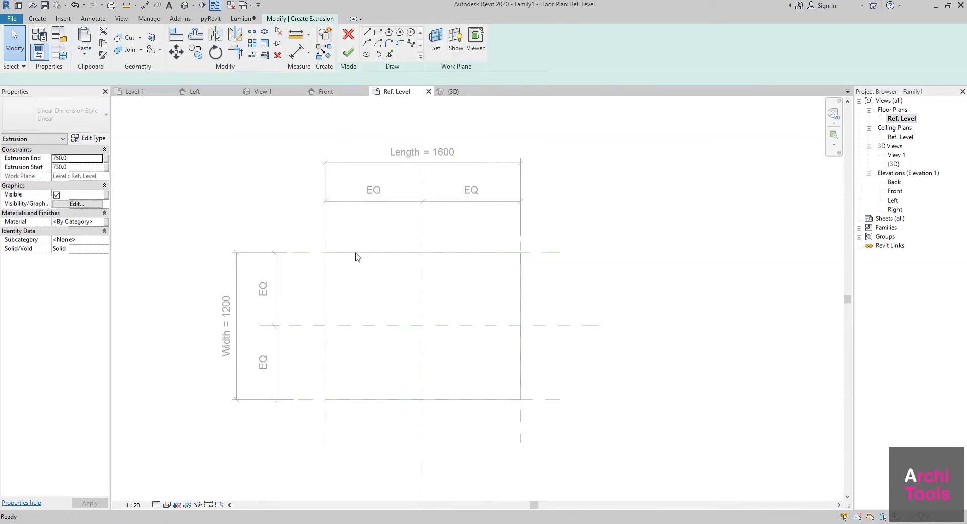
pyautogui.scroll(2, 346, 269)
pyautogui.moveTo(345, 269); pyautogui.dragTo(313, 259, button='middle')
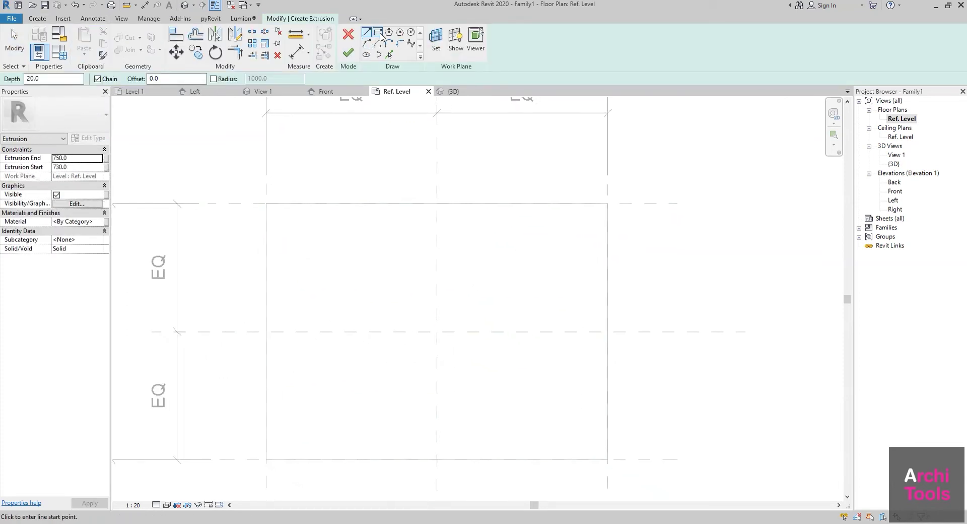
pyautogui.scroll(2, 255, 218)
pyautogui.scroll(1, 254, 219)
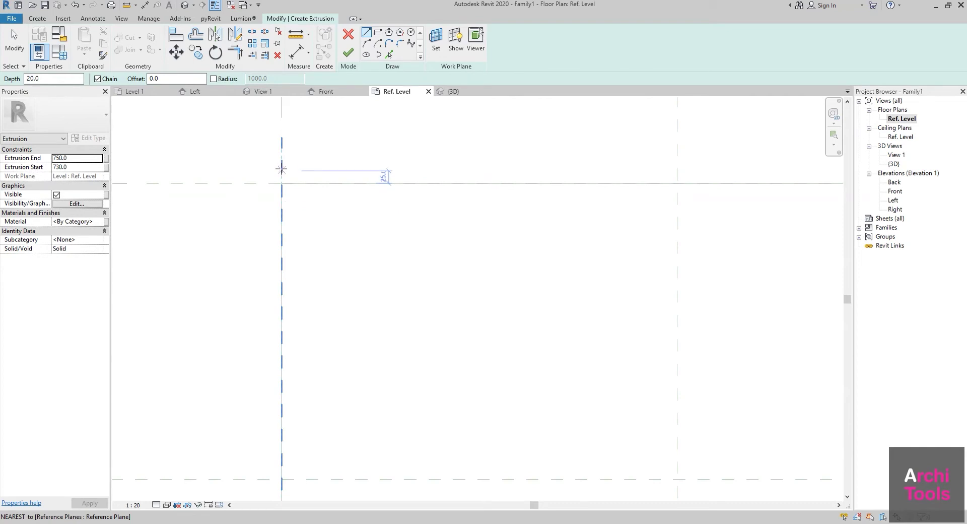
pyautogui.click(283, 181)
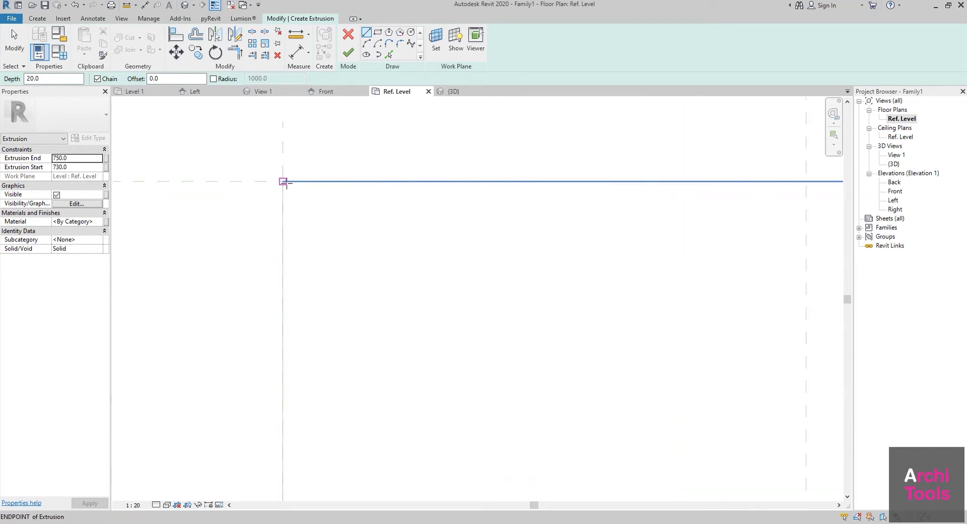
pyautogui.click(316, 181)
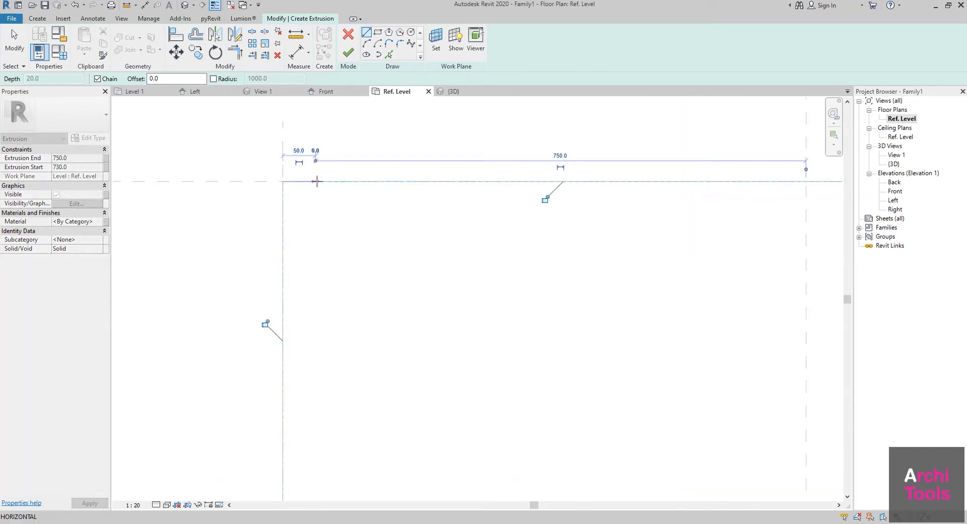
pyautogui.click(316, 214)
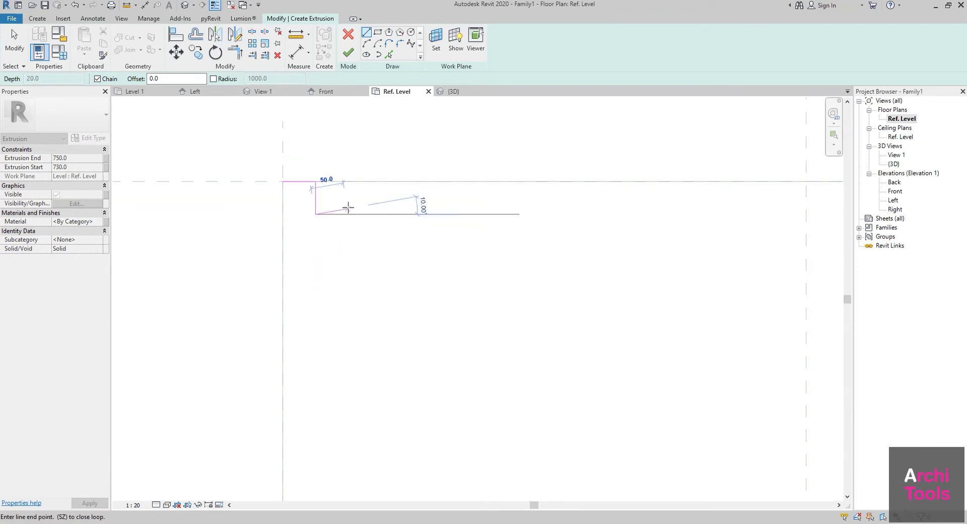
pyautogui.click(348, 214)
pyautogui.click(348, 247)
pyautogui.click(315, 246)
pyautogui.click(315, 214)
pyautogui.press('Escape')
pyautogui.press('Escape')
pyautogui.moveTo(336, 194); pyautogui.dragTo(347, 211, button='middle')
# Set the leg extrusion to run from 0 to 730 and finish it.
pyautogui.moveTo(257, 150); pyautogui.dragTo(257, 147)
pyautogui.scroll(-1, 305, 244)
pyautogui.moveTo(304, 242); pyautogui.dragTo(331, 262, button='middle')
pyautogui.click(89, 168)
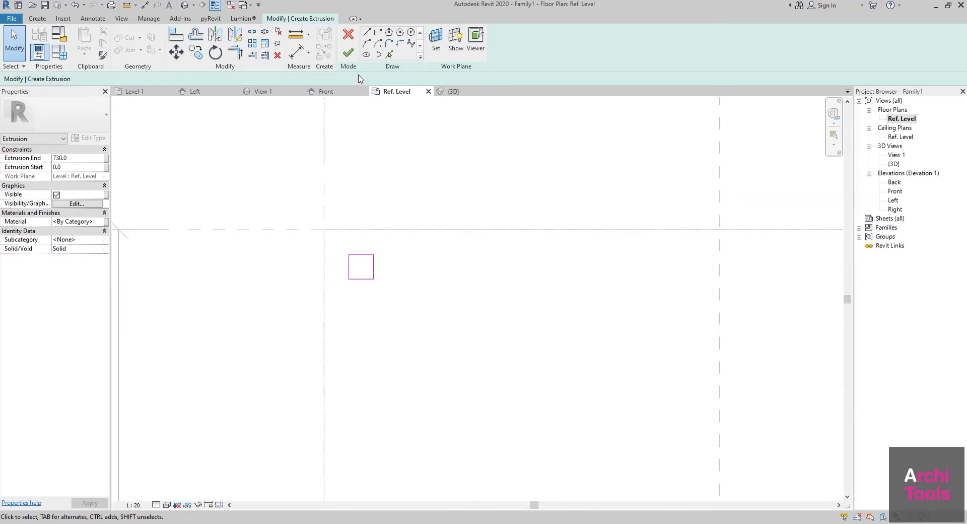
pyautogui.click(348, 54)
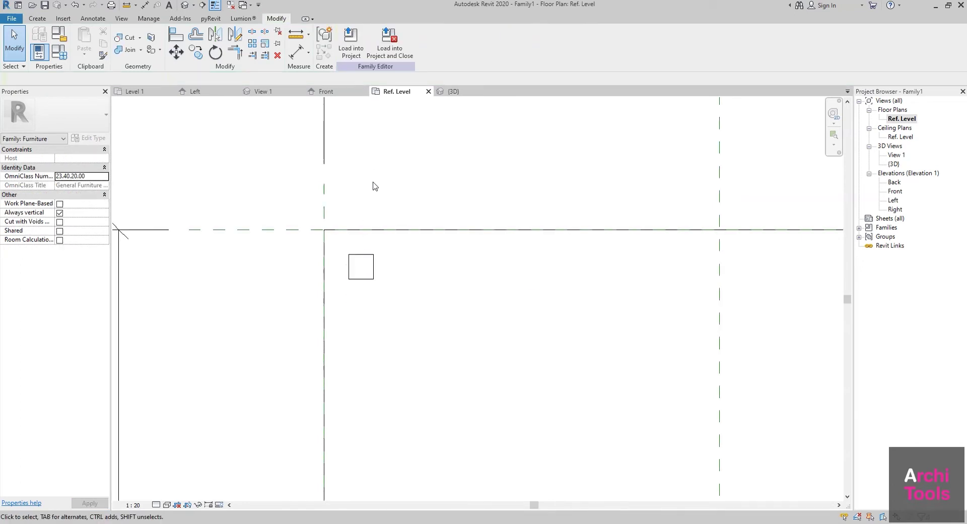
# Dimension the leg square's 50 width and 50 depth.
pyautogui.scroll(-3, 345, 270)
pyautogui.moveTo(319, 248); pyautogui.dragTo(351, 278, button='middle')
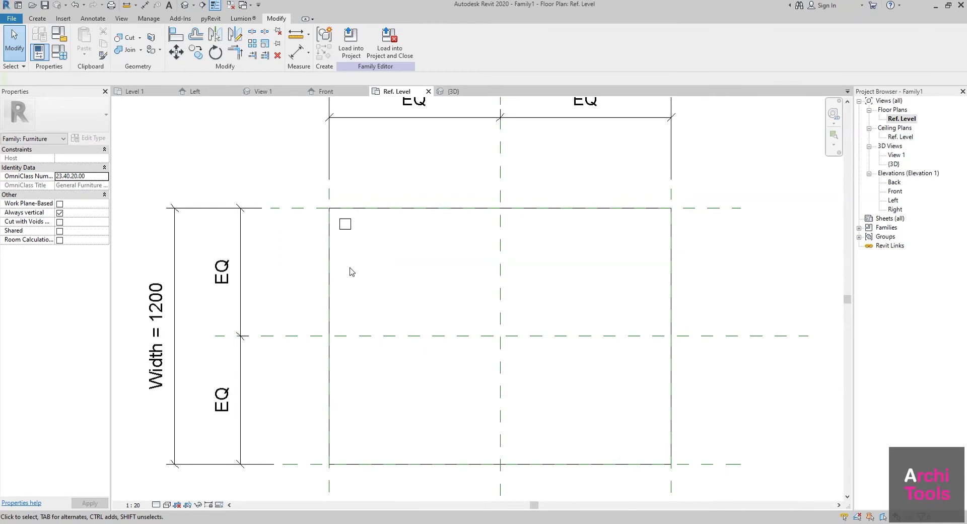
pyautogui.scroll(1, 338, 225)
pyautogui.scroll(-2, 339, 225)
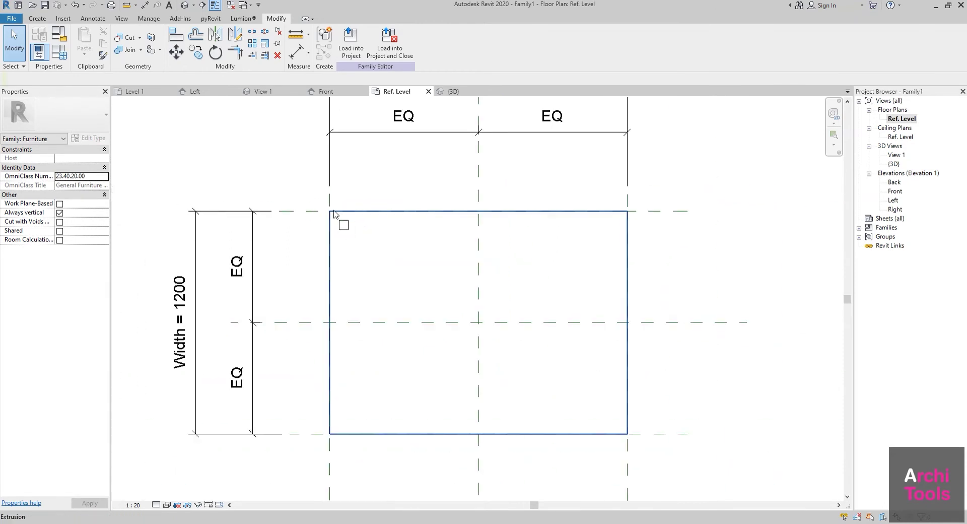
pyautogui.moveTo(374, 246); pyautogui.dragTo(360, 259, button='middle')
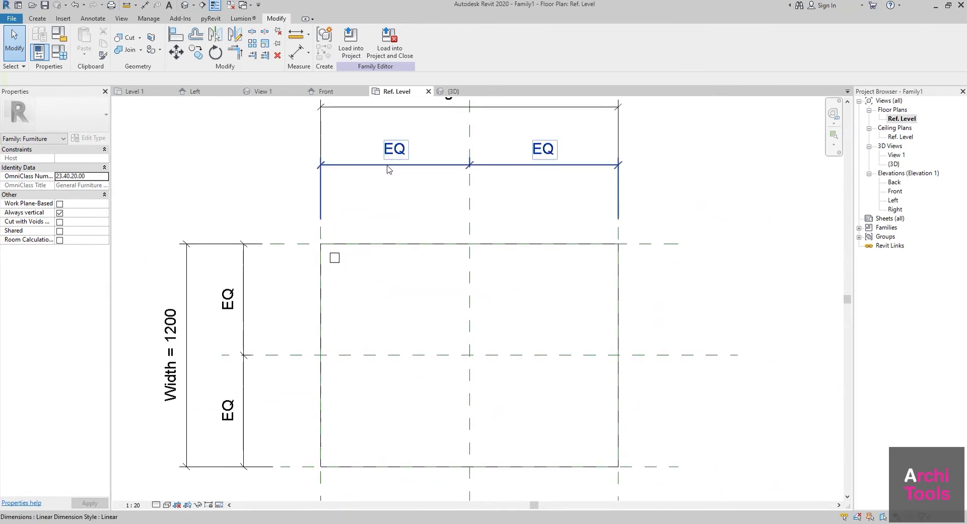
pyautogui.scroll(-2, 389, 168)
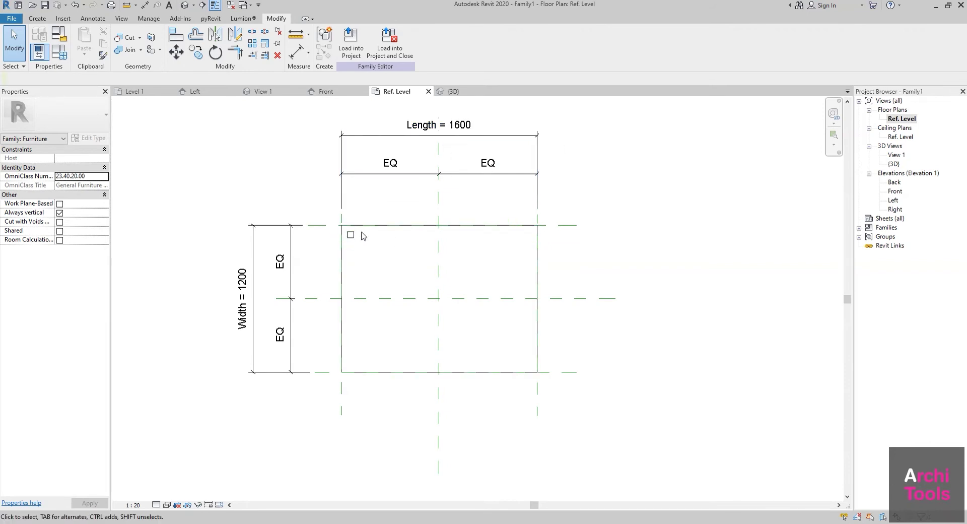
pyautogui.scroll(5, 345, 229)
pyautogui.scroll(1, 323, 272)
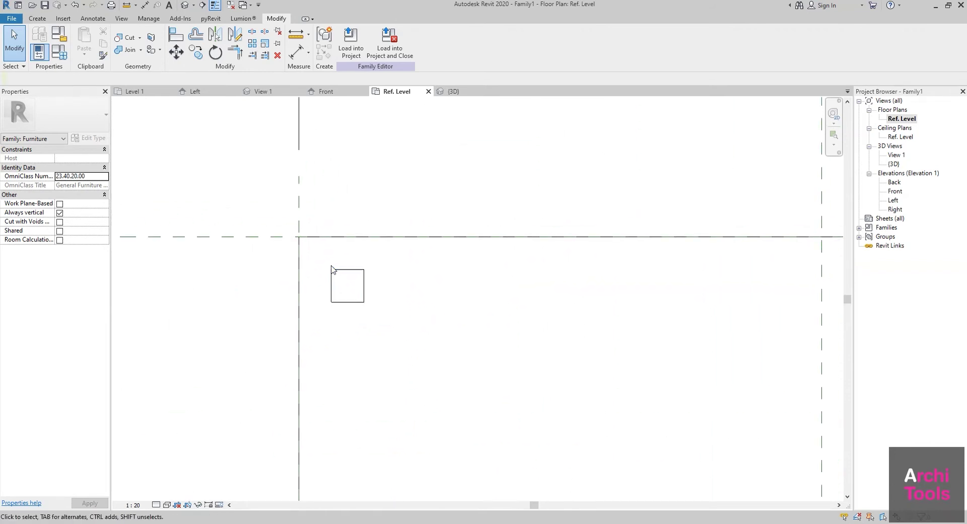
pyautogui.press('i')
pyautogui.scroll(1, 318, 284)
pyautogui.moveTo(300, 305); pyautogui.dragTo(302, 255, button='middle')
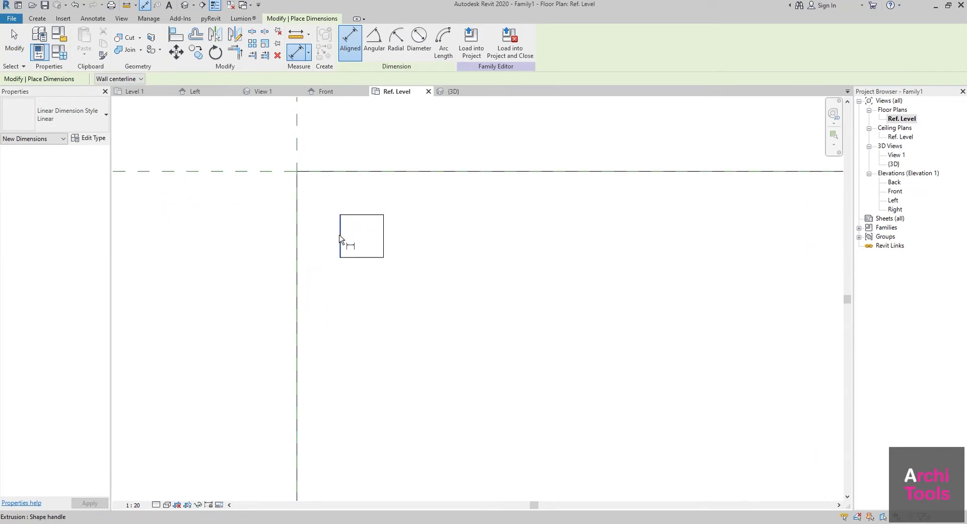
pyautogui.click(340, 240)
pyautogui.click(383, 242)
pyautogui.scroll(-2, 393, 325)
pyautogui.moveTo(394, 324)
pyautogui.mouseDown(button='middle')
pyautogui.moveTo(367, 191)
pyautogui.moveTo(371, 302)
pyautogui.moveTo(384, 341)
pyautogui.mouseUp(button='middle')
pyautogui.scroll(-2, 371, 302)
pyautogui.click(396, 339)
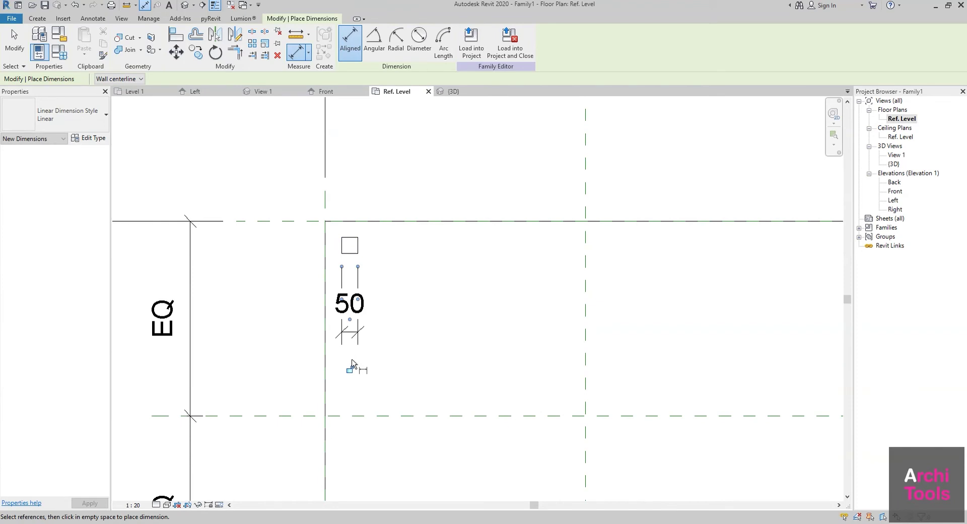
pyautogui.click(349, 254)
pyautogui.click(350, 237)
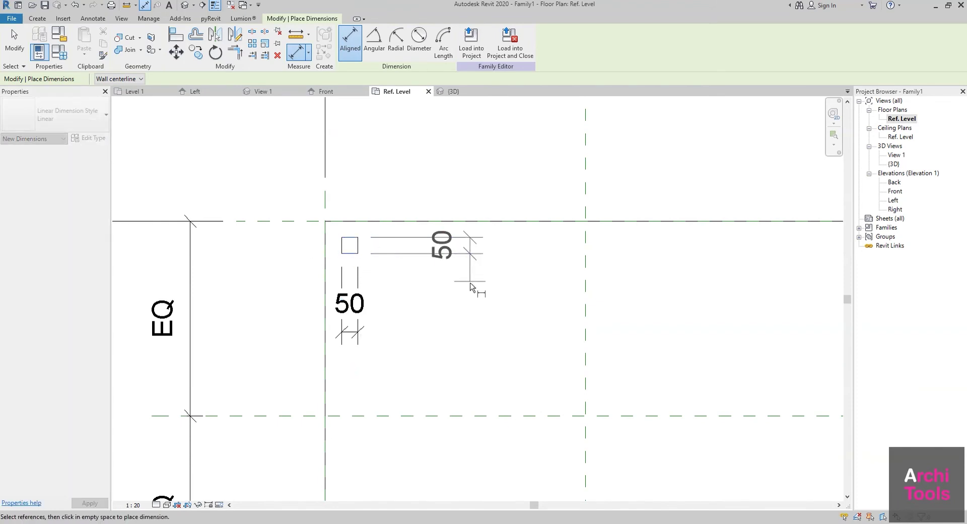
pyautogui.click(439, 309)
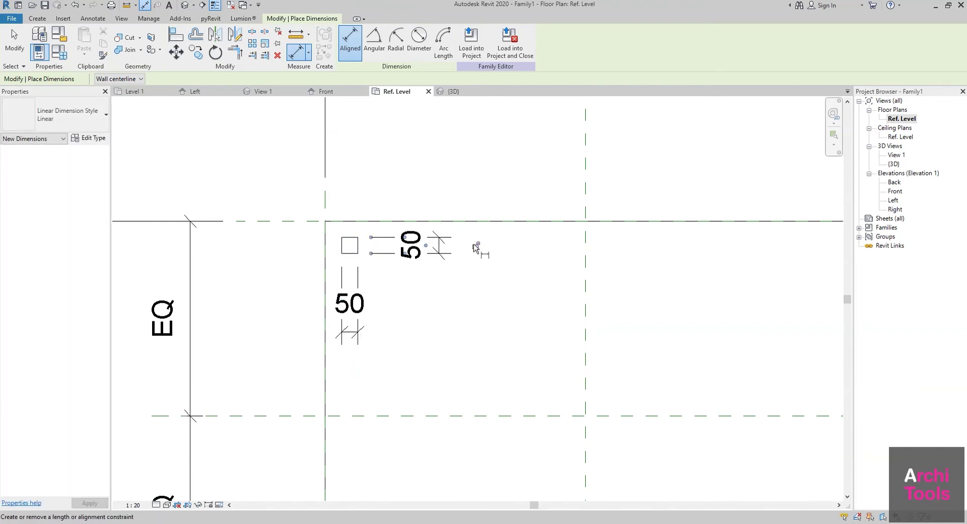
# Dimension the leg's 50 offsets from the left and top reference planes.
pyautogui.scroll(2, 402, 283)
pyautogui.click(361, 295)
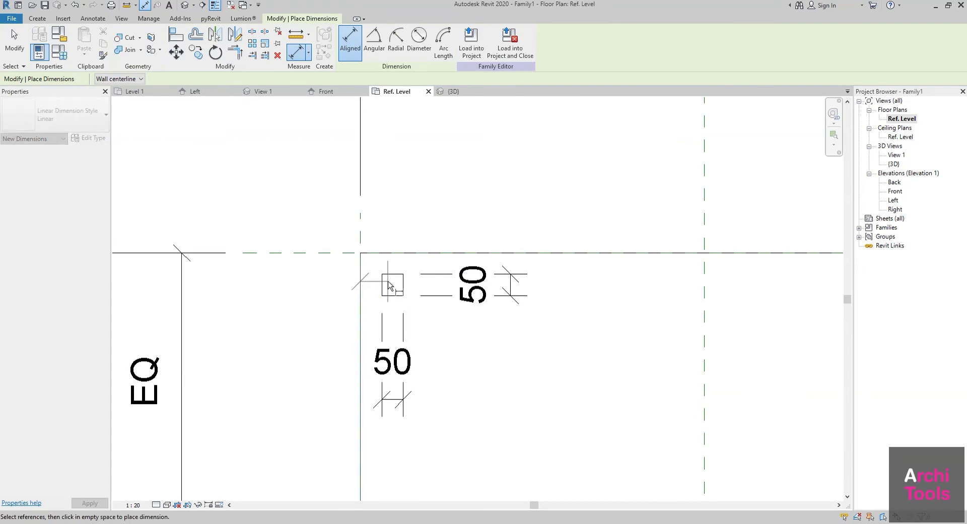
pyautogui.click(383, 286)
pyautogui.click(328, 336)
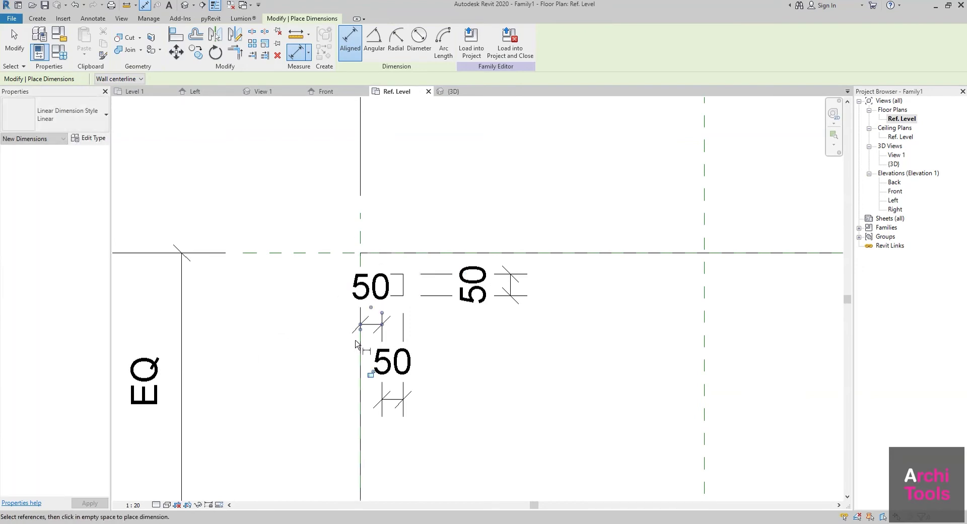
pyautogui.click(422, 274)
pyautogui.click(403, 252)
pyautogui.click(481, 151)
pyautogui.press('z')
pyautogui.press('f')
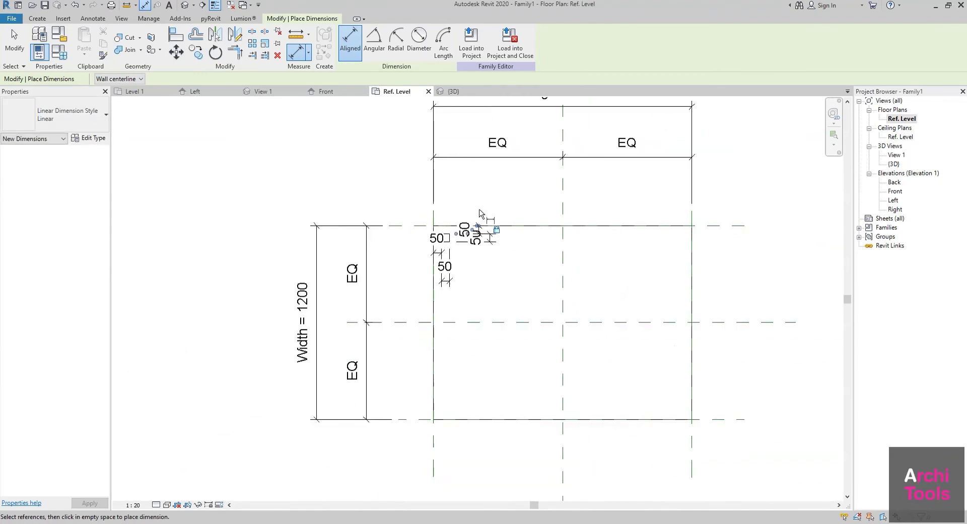
pyautogui.press('Escape')
pyautogui.press('Escape')
pyautogui.scroll(-1, 413, 305)
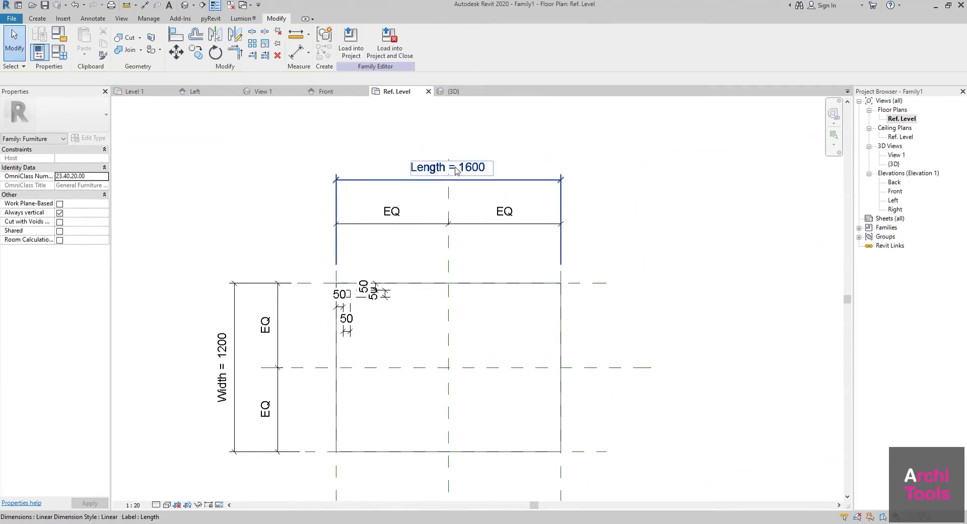
# Change the Length dimension from 1600 to 2400, widening the footprint to 2400 × 1200.
pyautogui.click(433, 172)
pyautogui.click(434, 171)
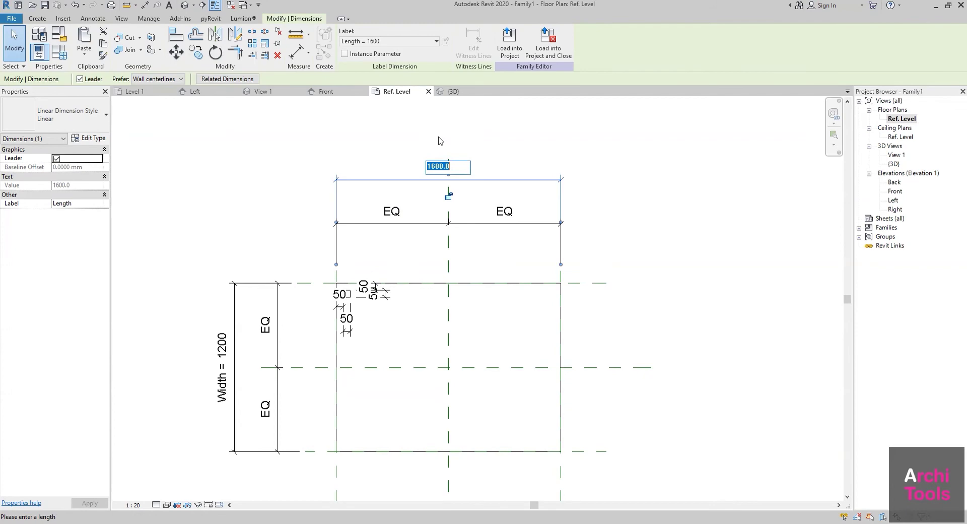
pyautogui.press('Return')
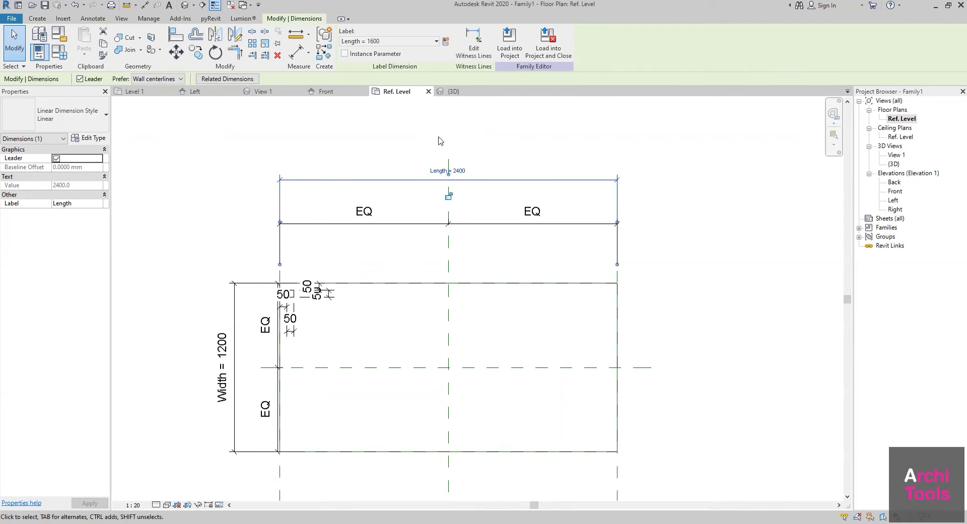
pyautogui.scroll(3, 262, 311)
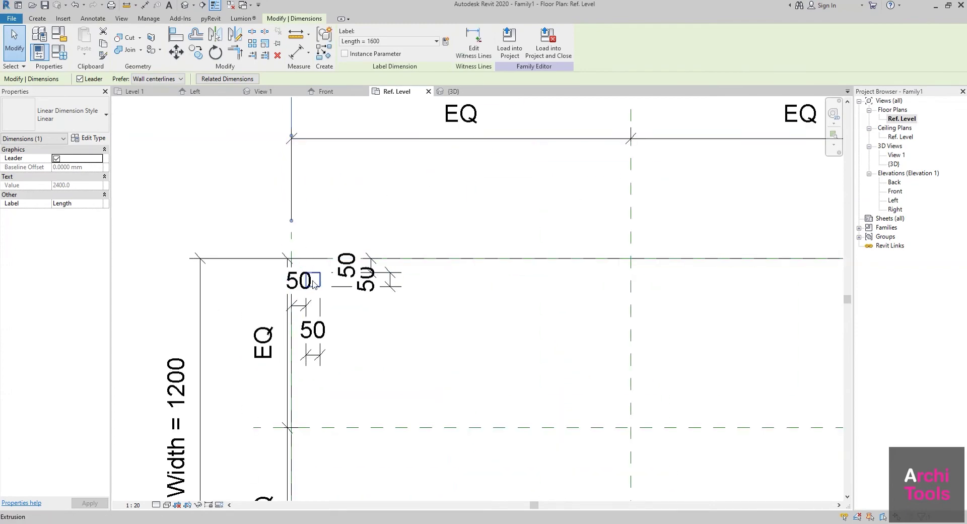
pyautogui.scroll(-4, 348, 262)
pyautogui.scroll(-1, 440, 319)
pyautogui.scroll(2, 371, 301)
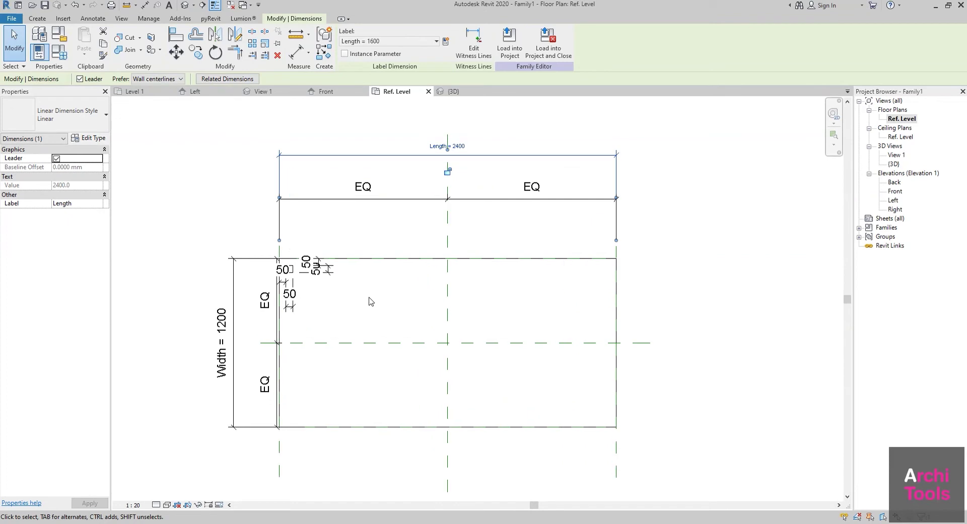
pyautogui.click(294, 275)
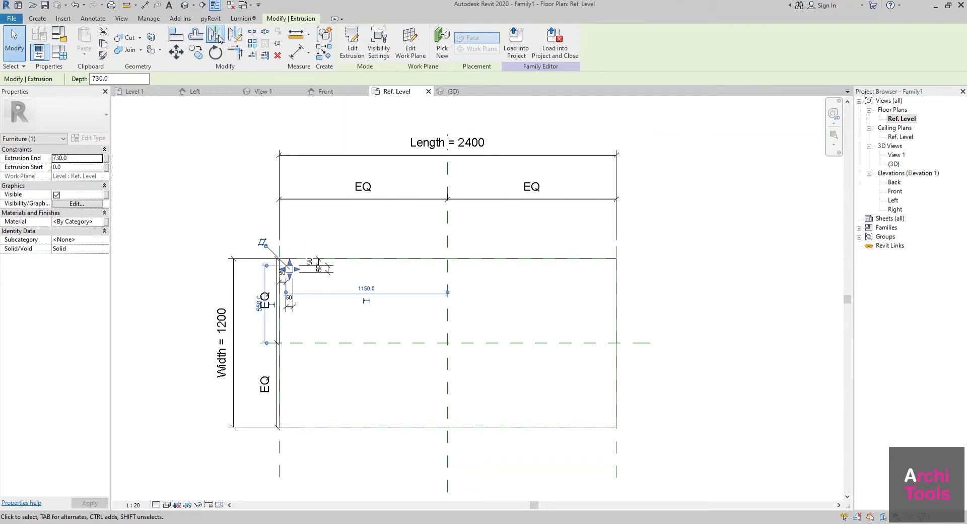
# Mirror the top-left leg across the vertical centre plane.
pyautogui.click(216, 37)
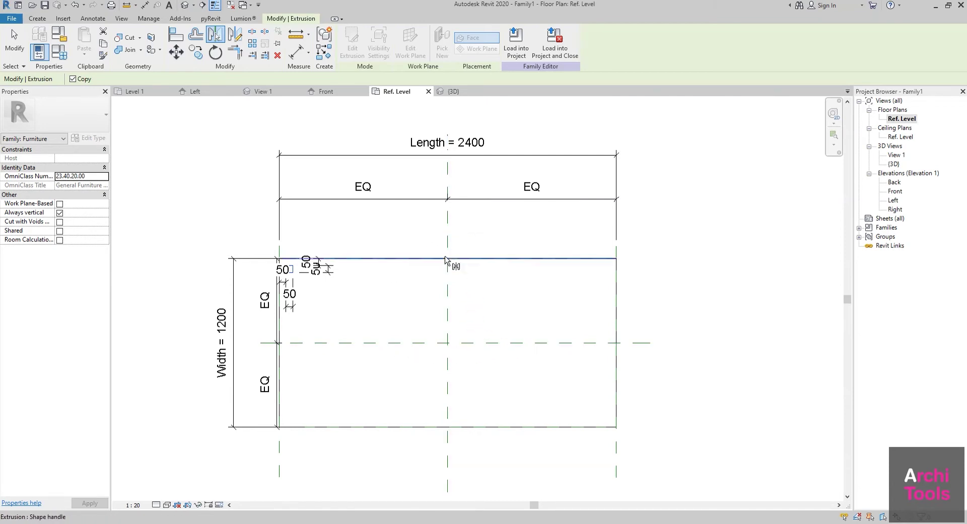
pyautogui.click(448, 215)
pyautogui.press('Escape')
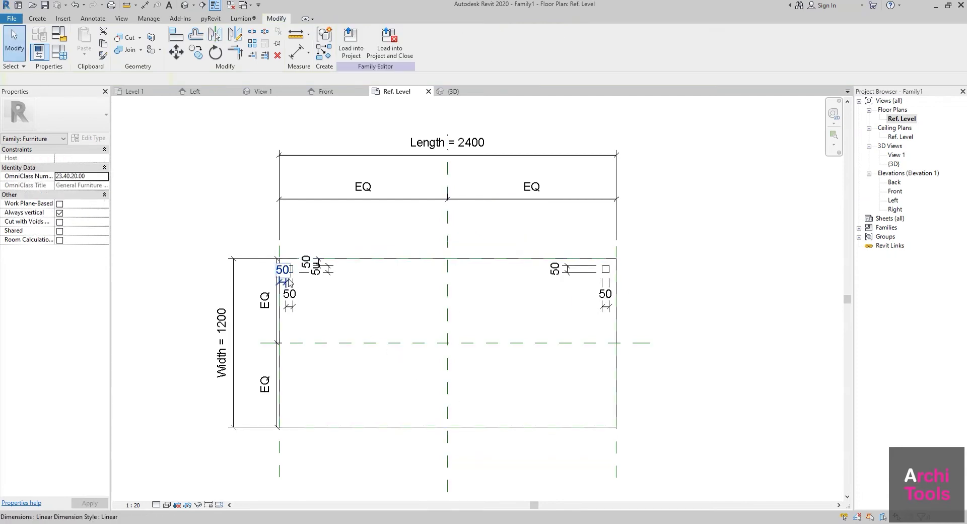
# Mirror both top legs across the horizontal centre plane to fill all four corners.
pyautogui.click(291, 270)
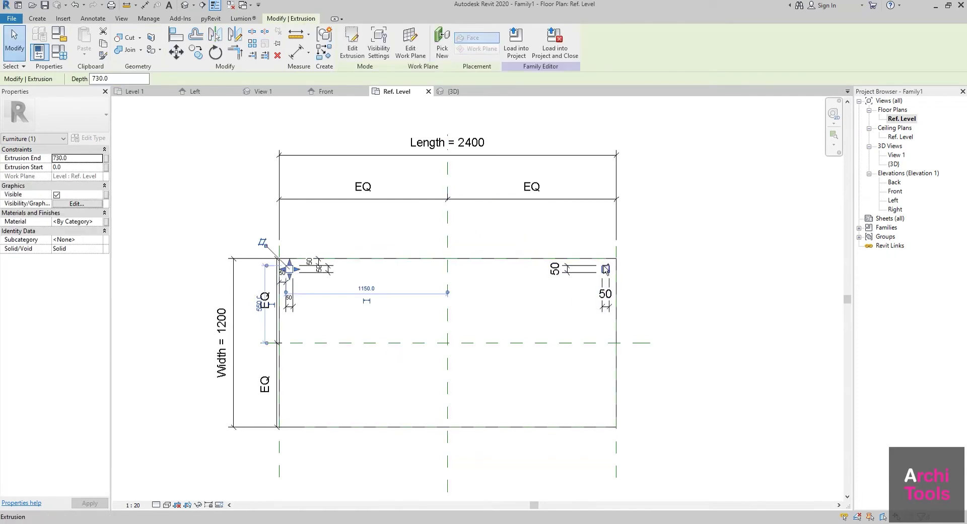
pyautogui.keyDown('ctrl'); pyautogui.click(606, 269); pyautogui.keyUp('ctrl')
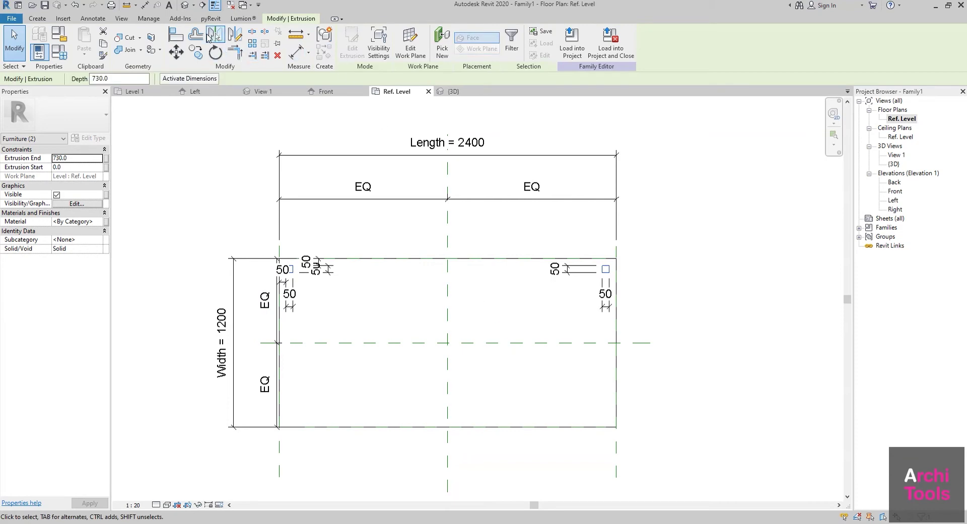
pyautogui.click(210, 37)
pyautogui.click(637, 344)
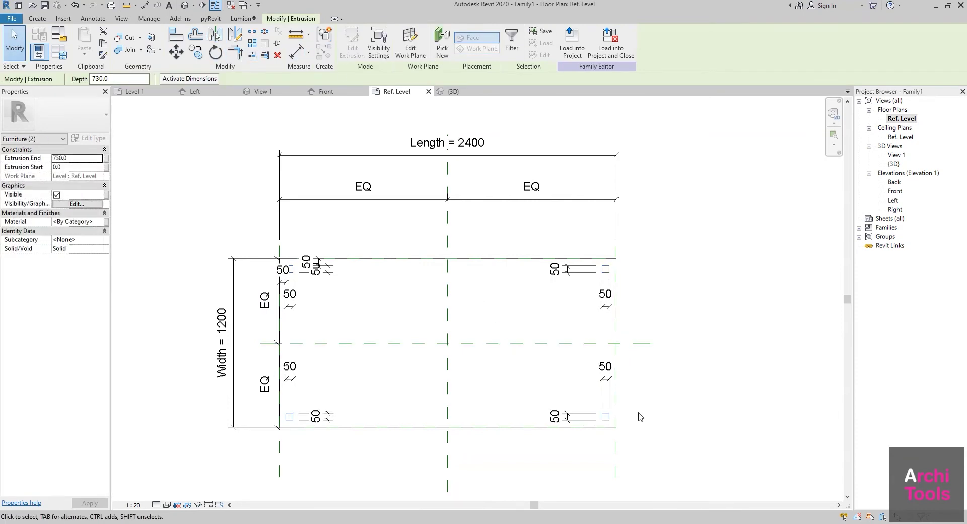
pyautogui.click(634, 417)
pyautogui.moveTo(510, 421); pyautogui.dragTo(454, 384, button='middle')
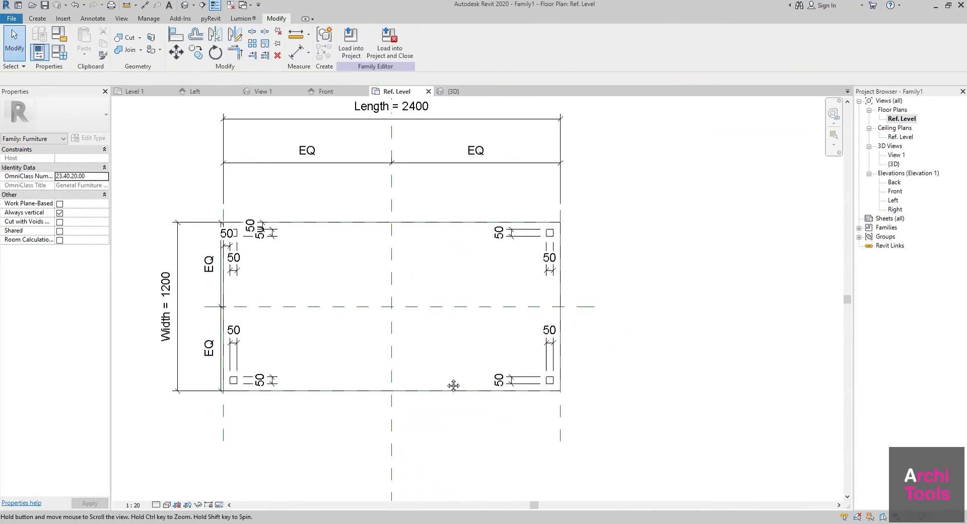
# Check the existing 50 dimensions on the right-hand legs.
pyautogui.click(550, 258)
pyautogui.scroll(3, 540, 239)
pyautogui.click(496, 217)
pyautogui.scroll(-3, 462, 230)
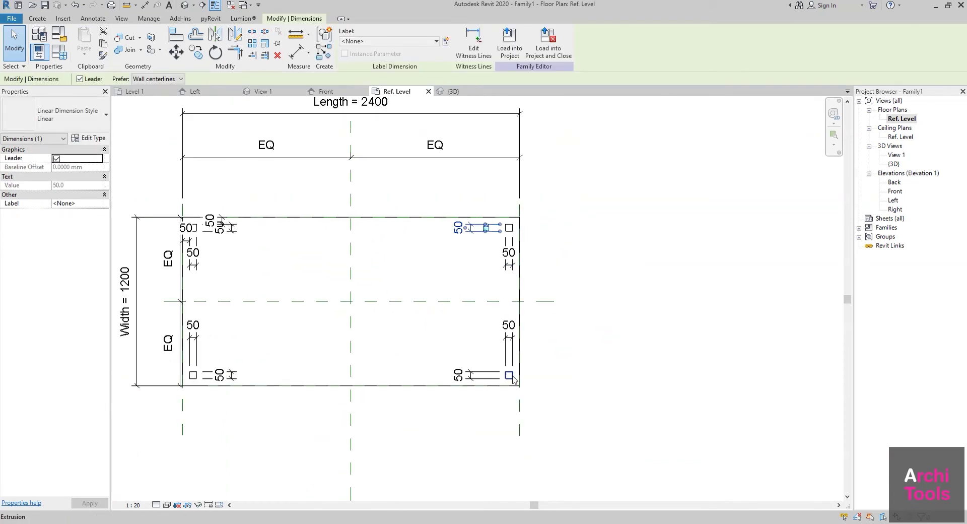
pyautogui.click(512, 338)
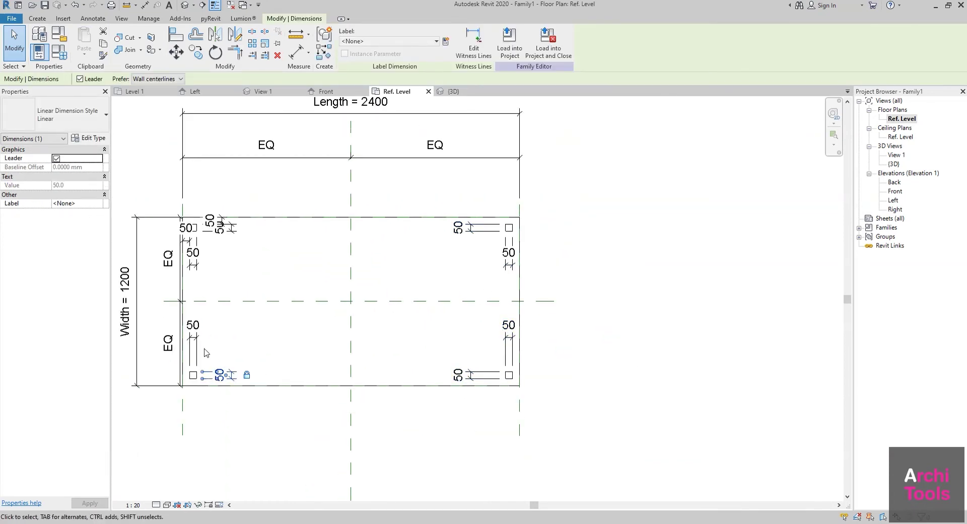
pyautogui.click(305, 344)
pyautogui.moveTo(302, 334); pyautogui.dragTo(296, 333, button='middle')
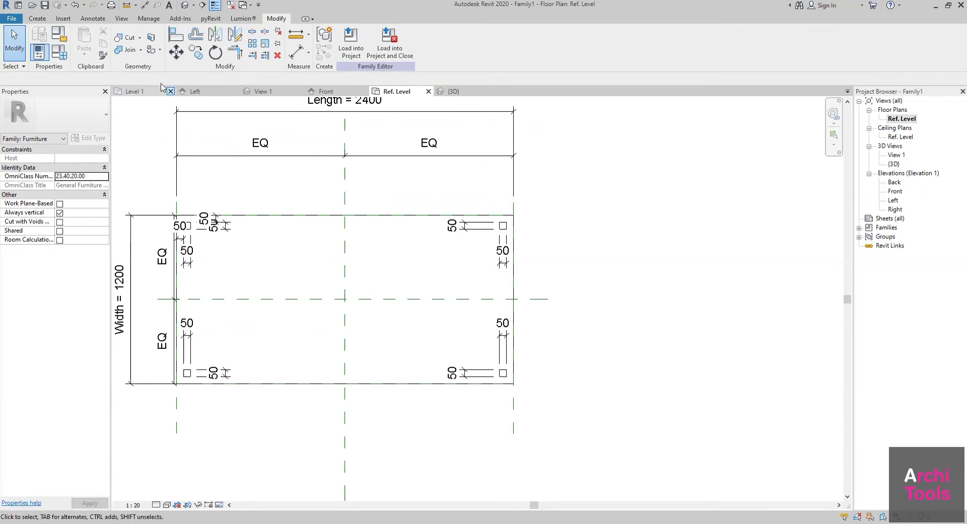
# Dimension the top-right leg 50 from the horizontal and vertical reference planes.
pyautogui.click(145, 6)
pyautogui.scroll(5, 496, 217)
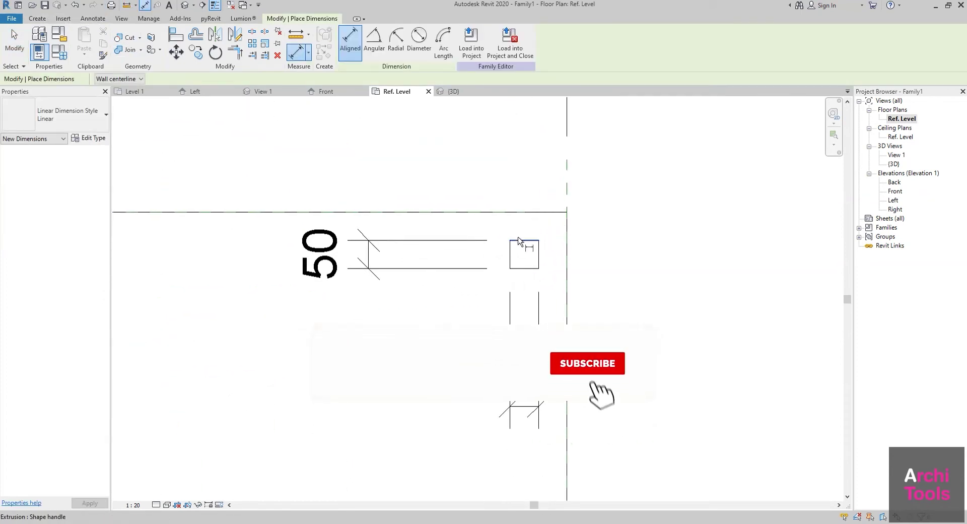
pyautogui.click(518, 240)
pyautogui.click(559, 212)
pyautogui.click(446, 152)
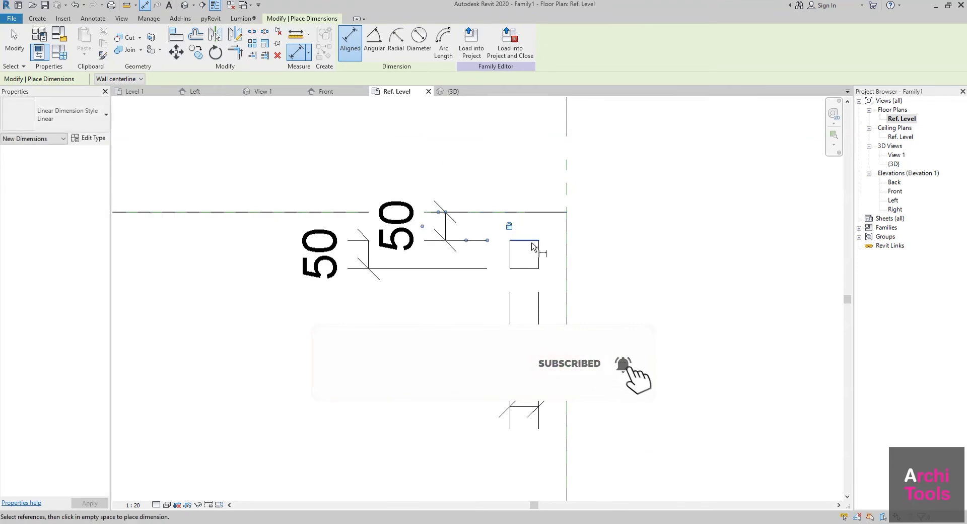
pyautogui.click(537, 247)
pyautogui.click(566, 264)
pyautogui.click(686, 346)
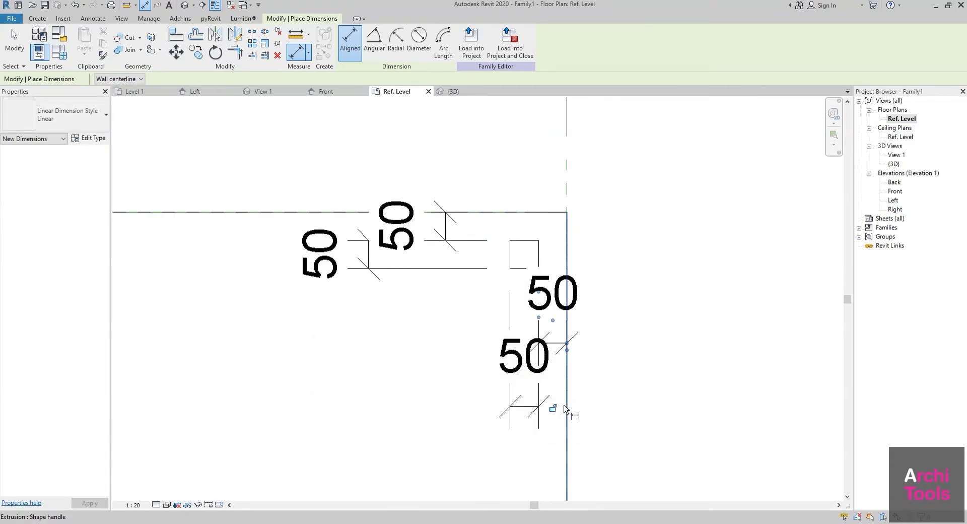
# Dimension the bottom-right leg 50 from the horizontal and vertical reference planes.
pyautogui.scroll(-3, 551, 403)
pyautogui.moveTo(551, 403); pyautogui.dragTo(512, 208, button='middle')
pyautogui.click(554, 403)
pyautogui.click(544, 416)
pyautogui.click(503, 429)
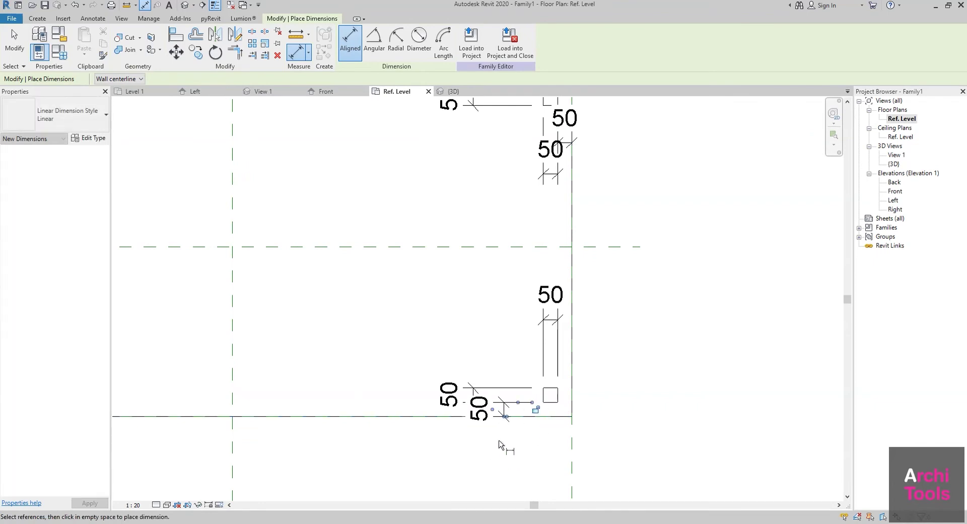
pyautogui.click(558, 396)
pyautogui.click(571, 375)
pyautogui.click(639, 357)
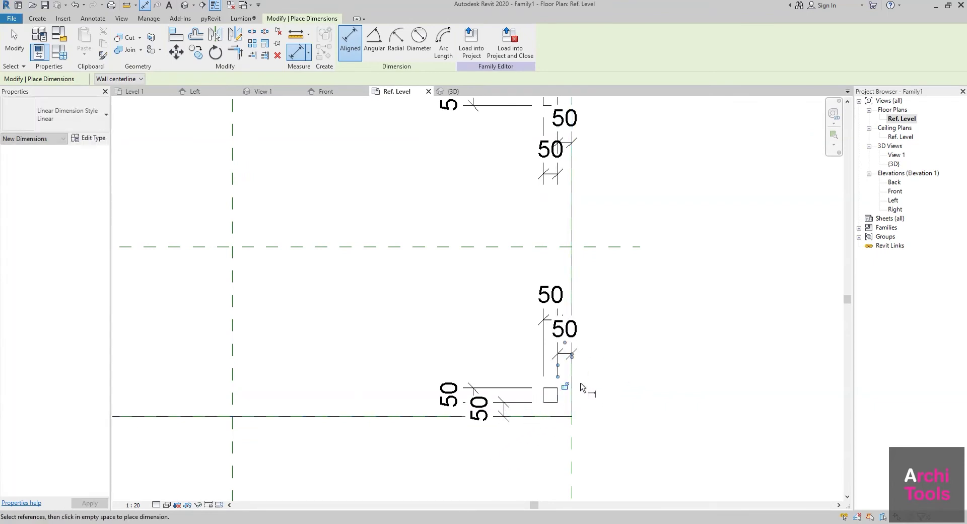
# Dimension the bottom-left leg 50 from both reference planes, then exit the dimension tool.
pyautogui.scroll(-5, 582, 388)
pyautogui.scroll(5, 509, 347)
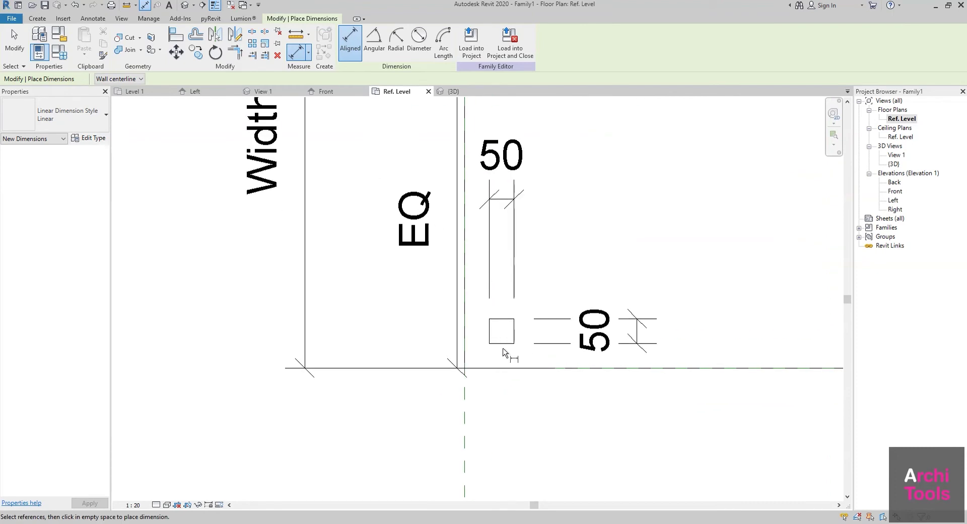
pyautogui.click(504, 343)
pyautogui.click(508, 368)
pyautogui.click(518, 413)
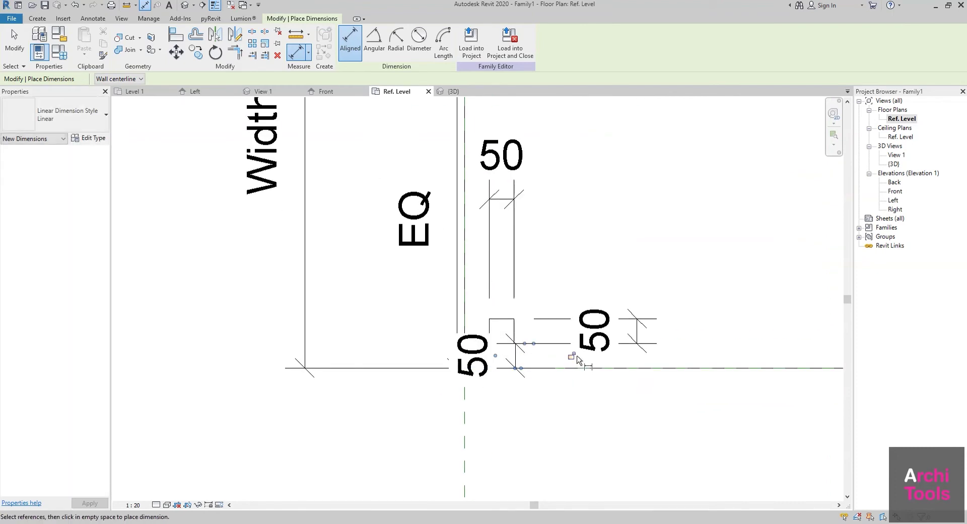
pyautogui.scroll(-2, 577, 359)
pyautogui.scroll(1, 464, 292)
pyautogui.click(464, 292)
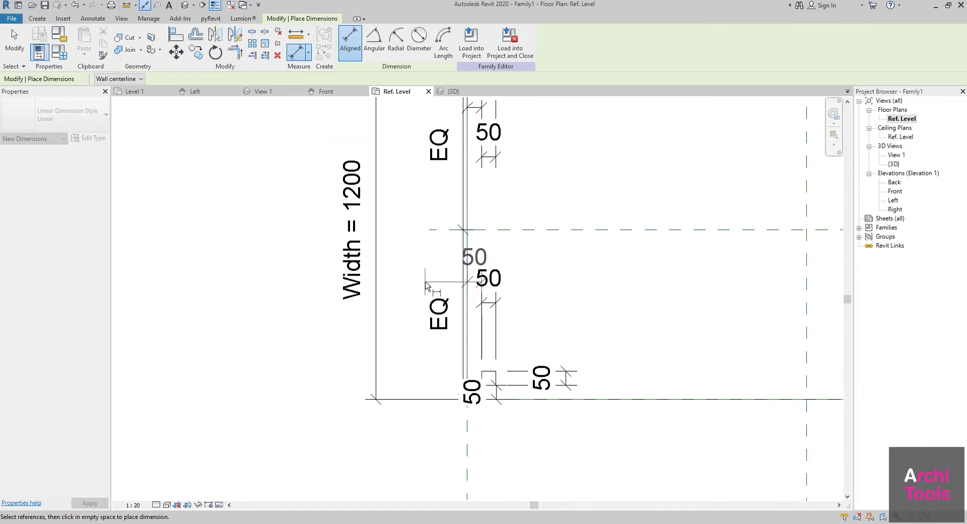
pyautogui.click(413, 347)
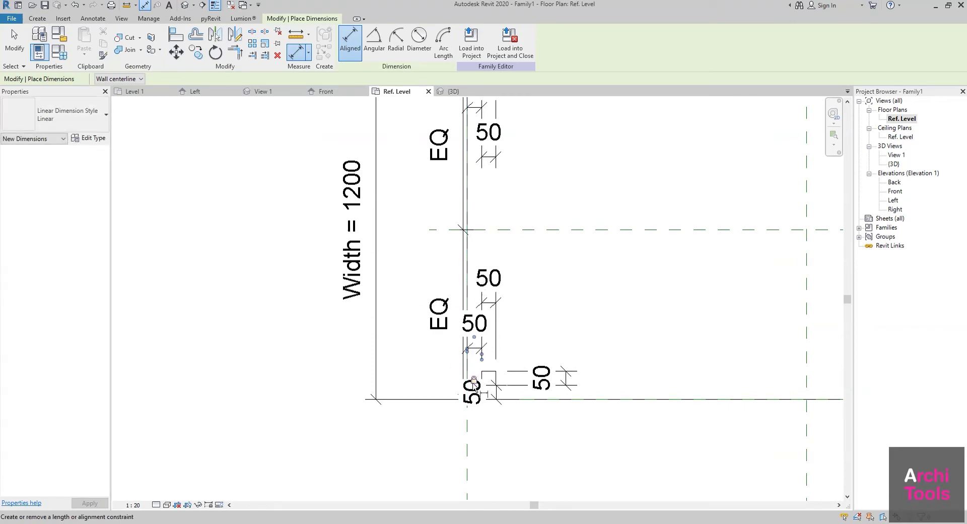
pyautogui.press('Escape')
pyautogui.press('Escape')
pyautogui.scroll(-3, 474, 383)
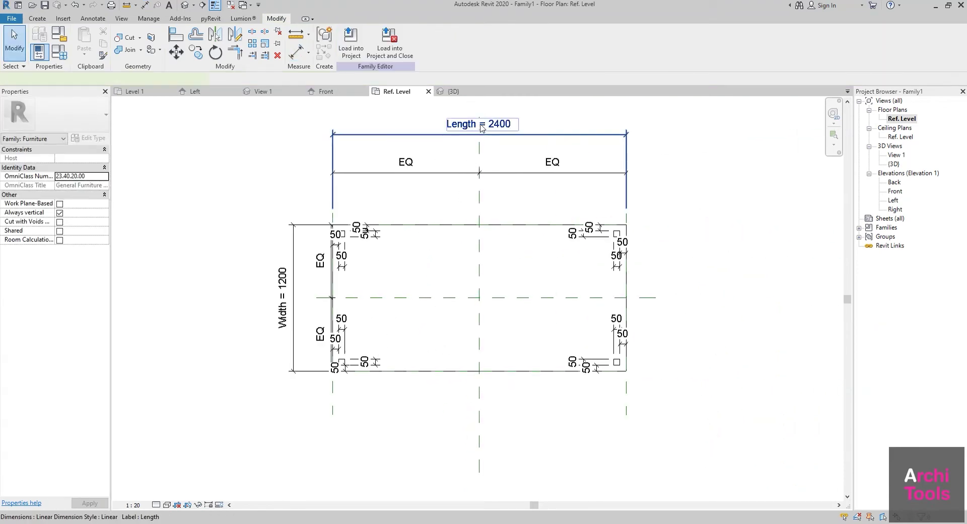
# Keep the Length dimension at 1800 and change the Width dimension to 900.
pyautogui.click(482, 128)
pyautogui.click(496, 125)
pyautogui.write('1800')
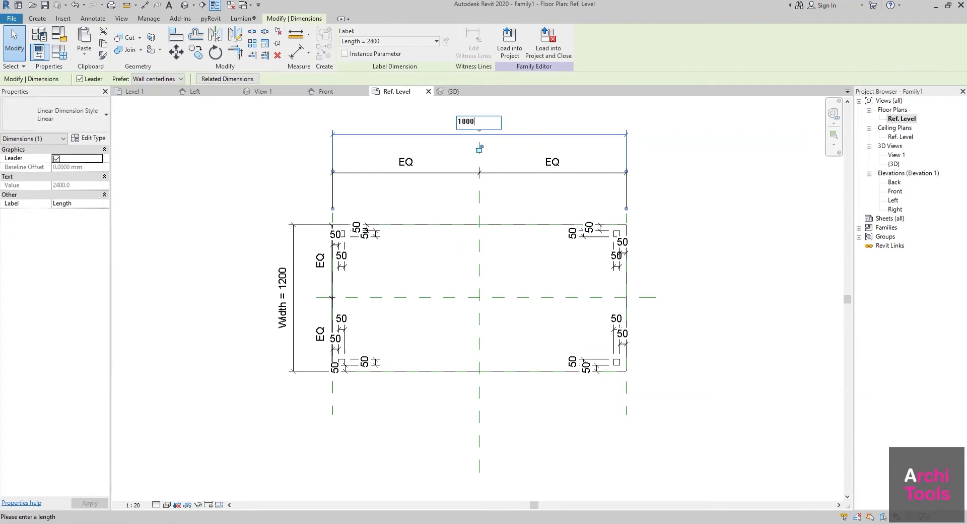
pyautogui.press('Return')
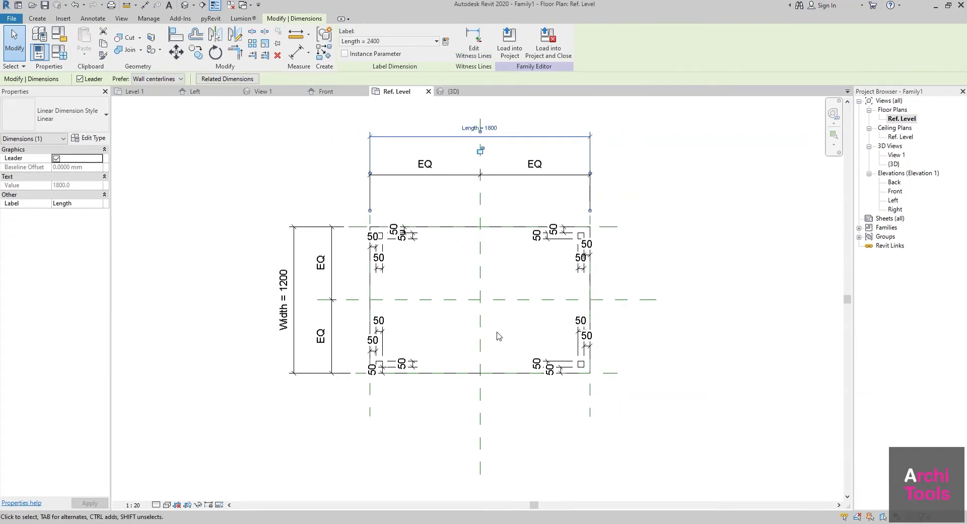
pyautogui.click(261, 294)
pyautogui.click(280, 283)
pyautogui.click(286, 285)
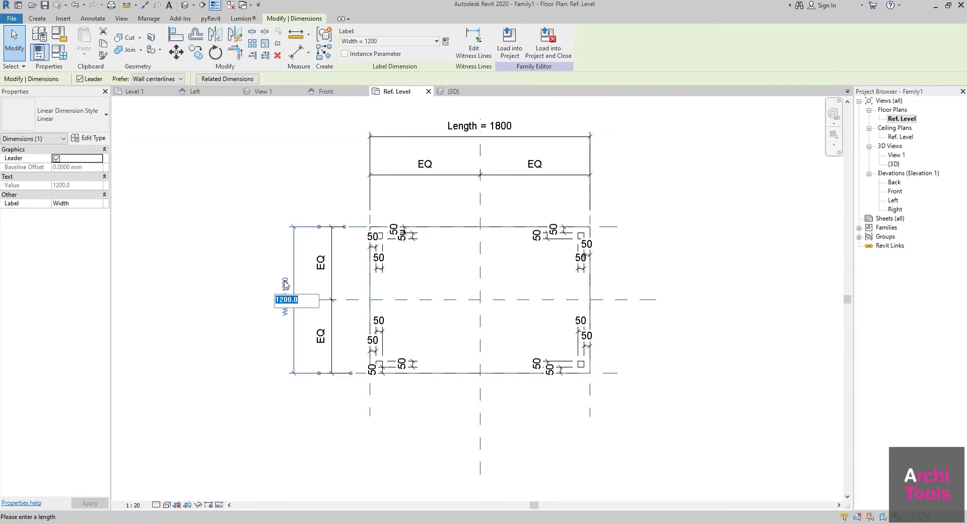
pyautogui.write('0')
pyautogui.press('Return')
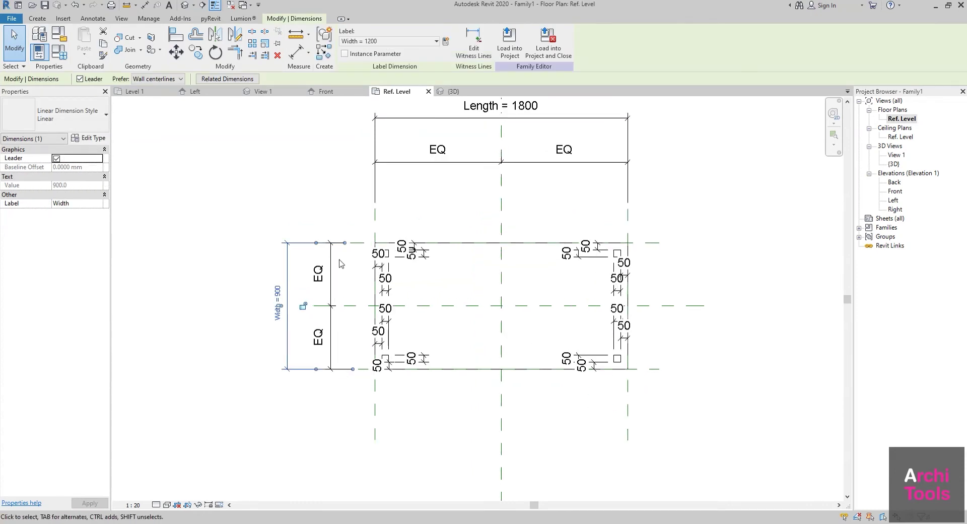
pyautogui.scroll(1, 745, 283)
pyautogui.moveTo(745, 282); pyautogui.dragTo(610, 279, button='middle')
pyautogui.moveTo(352, 309); pyautogui.dragTo(326, 326, button='middle')
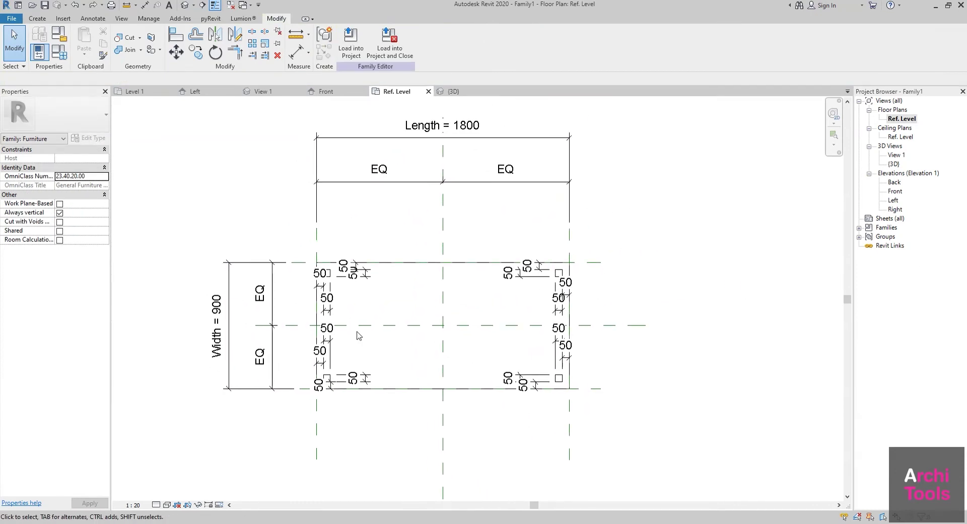
pyautogui.moveTo(287, 297); pyautogui.dragTo(300, 300, button='middle')
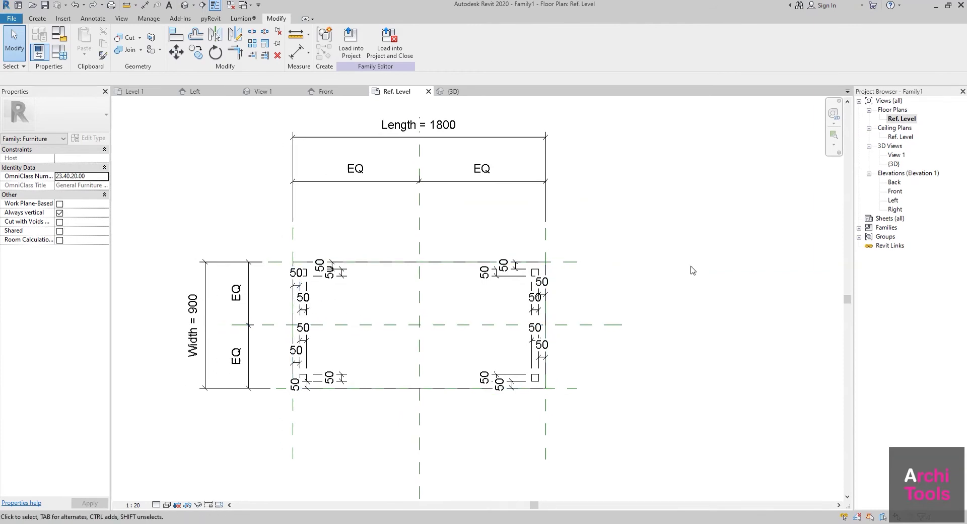
# Open the Front elevation and make first adjustments to the left and right leg extrusions.
pyautogui.doubleClick(895, 191)
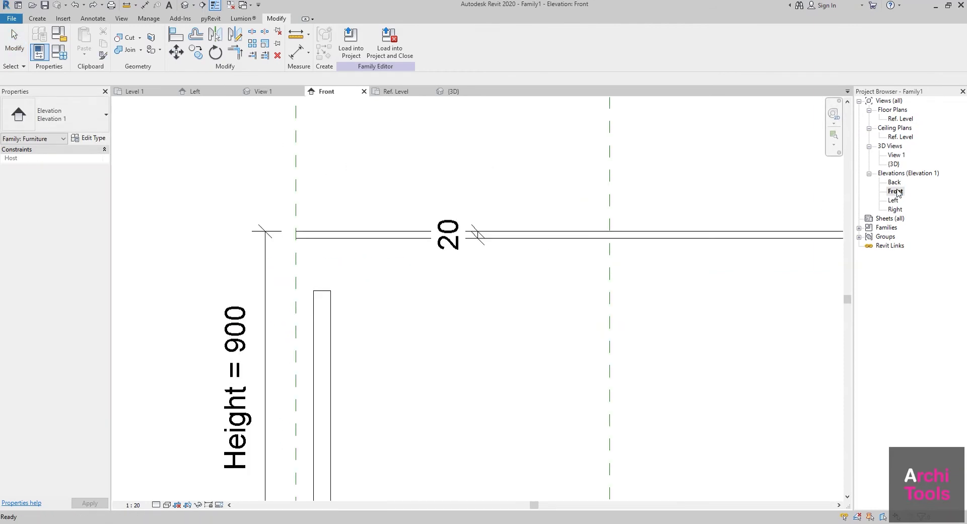
pyautogui.scroll(-2, 510, 324)
pyautogui.moveTo(558, 319); pyautogui.dragTo(450, 318, button='middle')
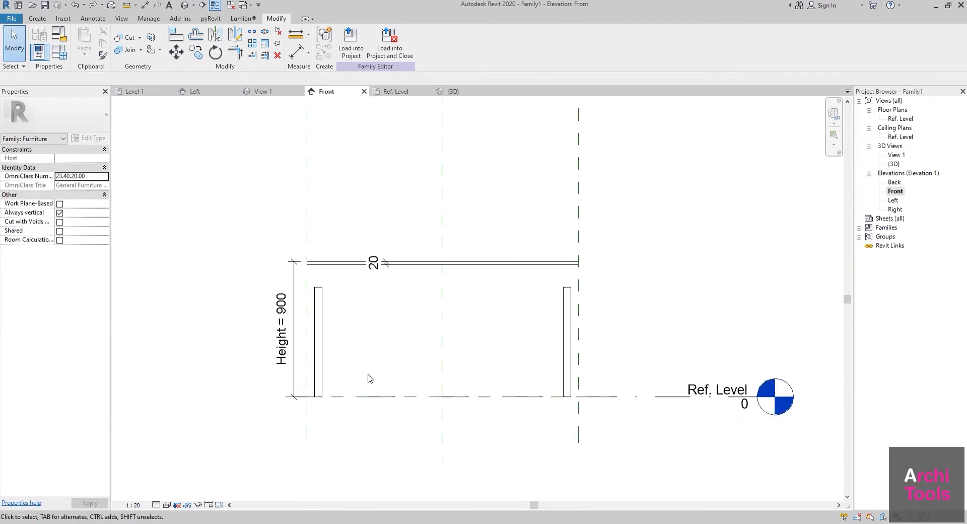
pyautogui.scroll(2, 358, 371)
pyautogui.click(302, 358)
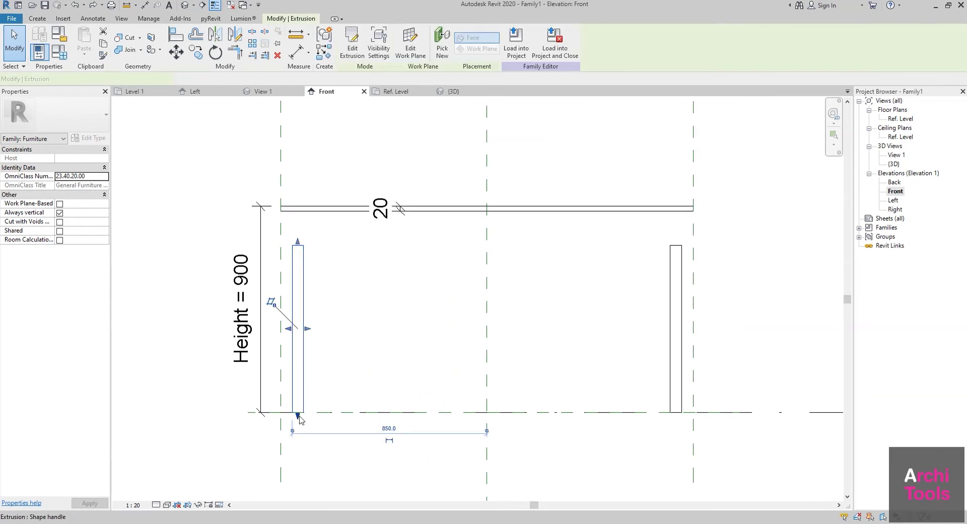
pyautogui.moveTo(300, 419); pyautogui.dragTo(323, 366)
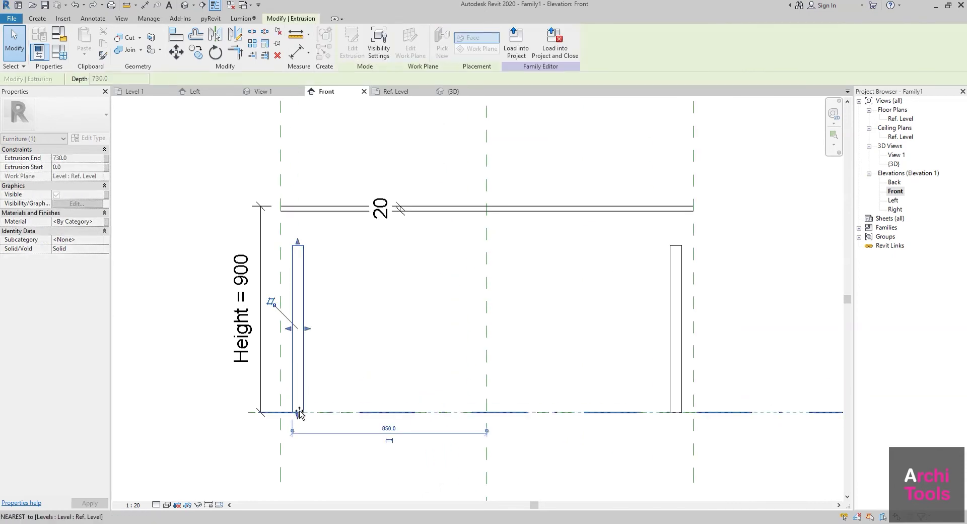
pyautogui.click(676, 327)
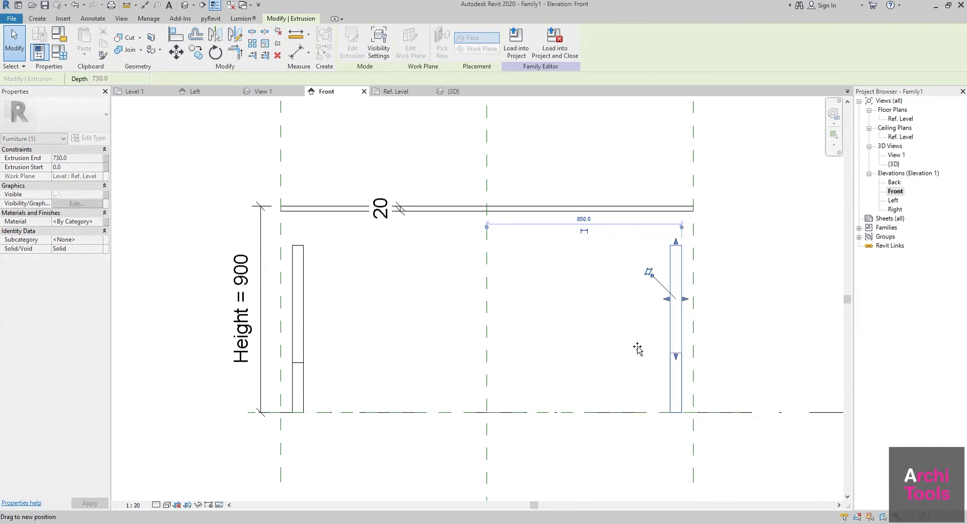
pyautogui.moveTo(637, 347); pyautogui.dragTo(634, 349)
pyautogui.moveTo(676, 242); pyautogui.dragTo(676, 262)
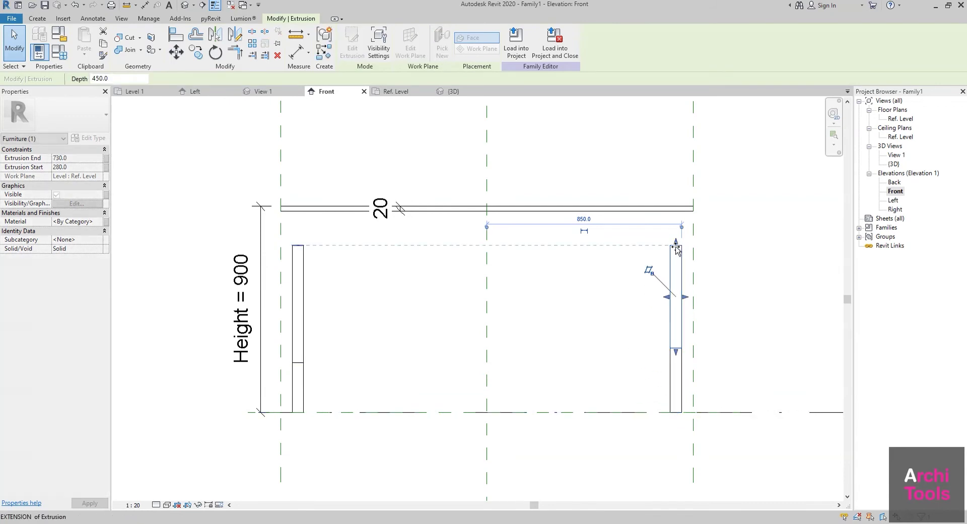
pyautogui.click(303, 267)
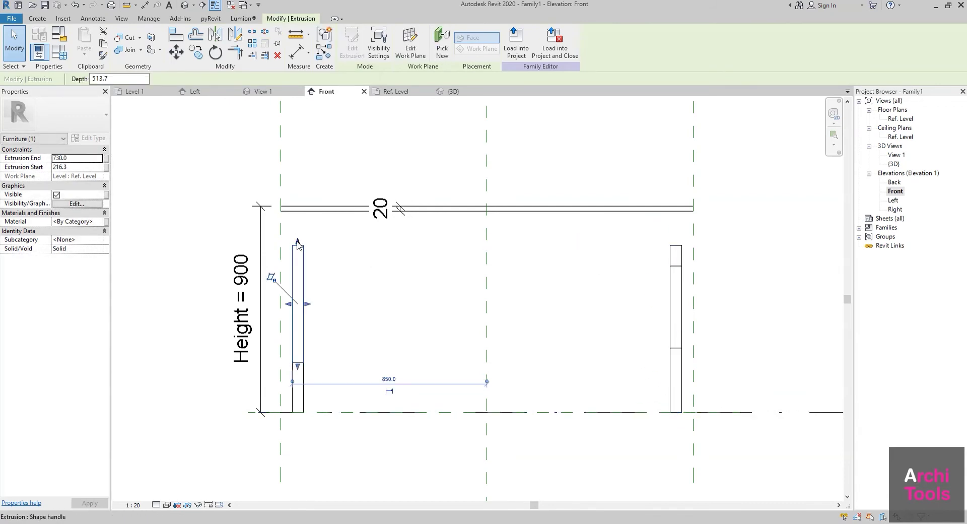
pyautogui.click(340, 261)
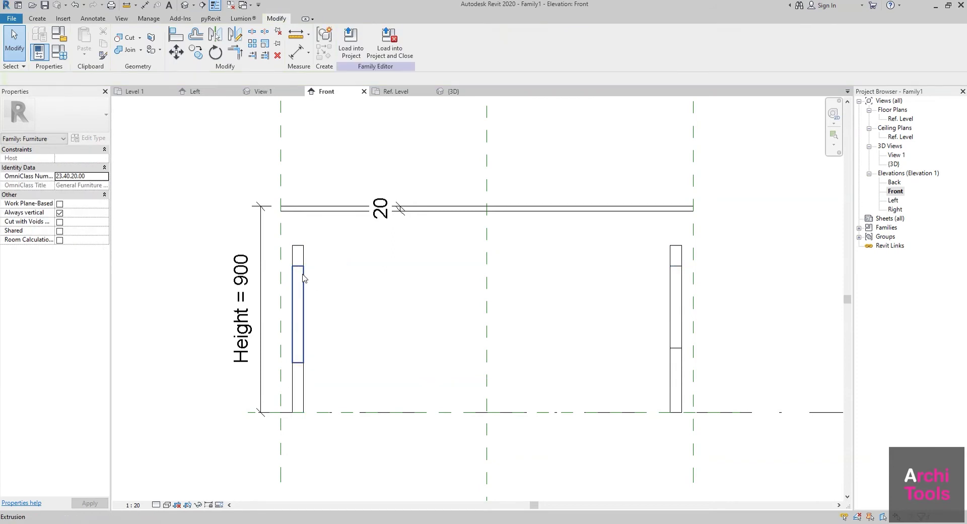
# Snap the left leg's bottom to Ref. Level, lock it, and extend its top to the tabletop.
pyautogui.click(304, 249)
pyautogui.scroll(2, 304, 249)
pyautogui.moveTo(316, 411); pyautogui.dragTo(321, 442)
pyautogui.click(462, 461)
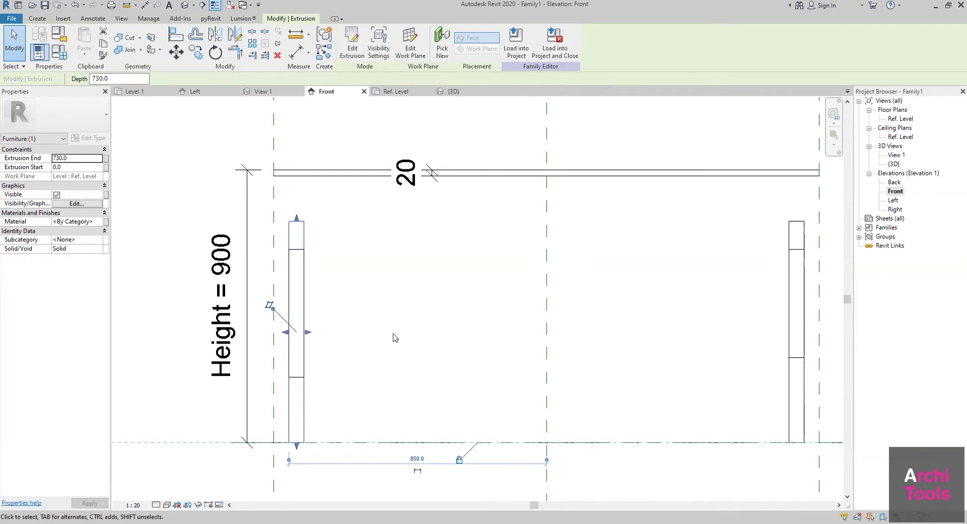
pyautogui.moveTo(307, 187); pyautogui.dragTo(308, 174)
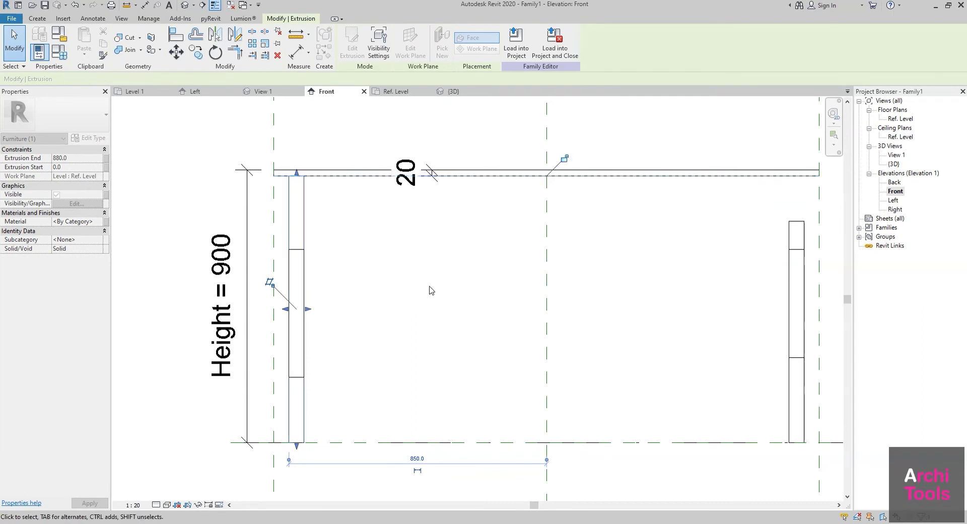
pyautogui.scroll(-2, 618, 264)
pyautogui.moveTo(619, 264); pyautogui.dragTo(504, 262, button='middle')
pyautogui.click(279, 256)
pyautogui.moveTo(278, 241); pyautogui.dragTo(278, 189)
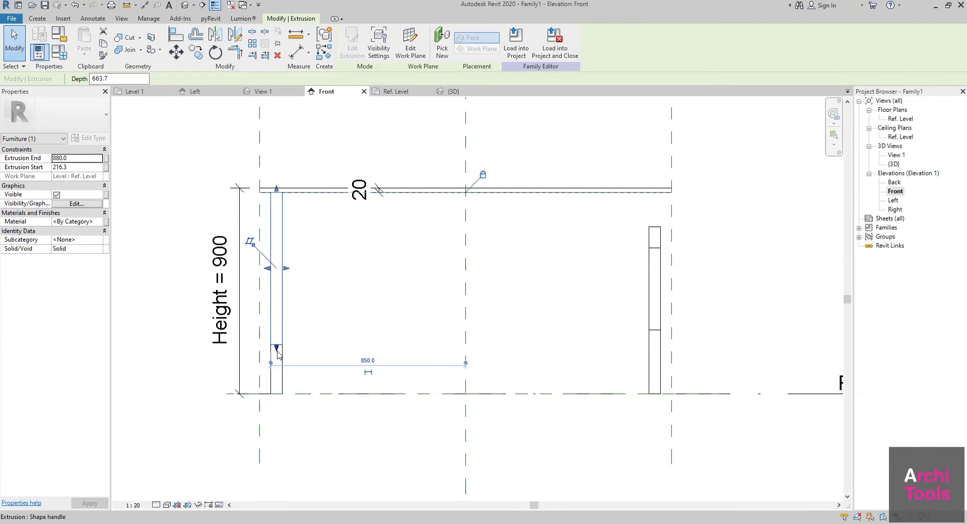
pyautogui.moveTo(276, 348); pyautogui.dragTo(312, 396)
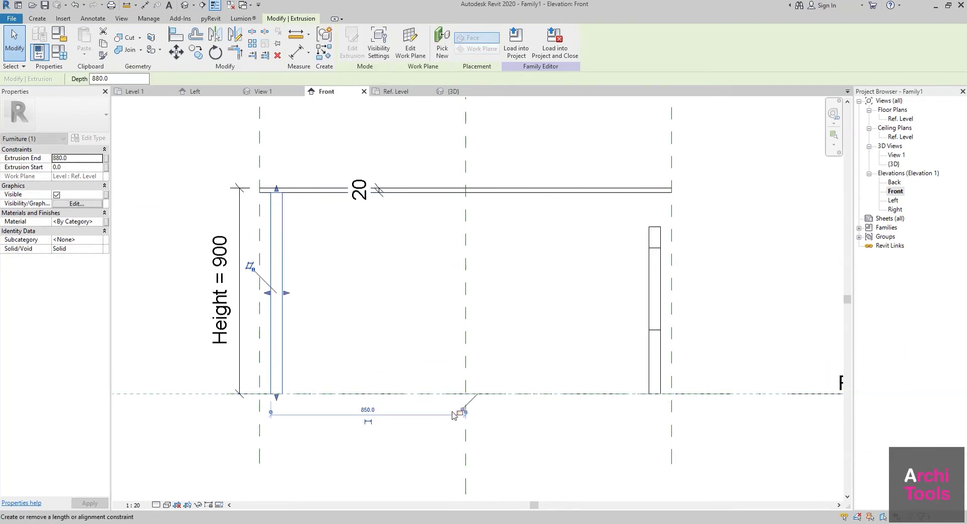
# Stretch the right leg from Ref. Level up to the tabletop's underside.
pyautogui.moveTo(460, 417); pyautogui.dragTo(317, 417, button='middle')
pyautogui.click(512, 233)
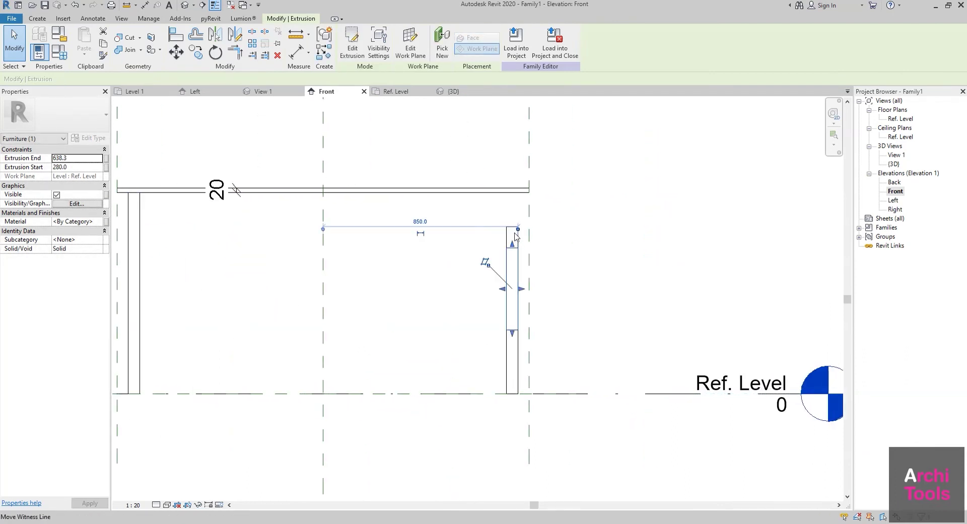
pyautogui.click(512, 232)
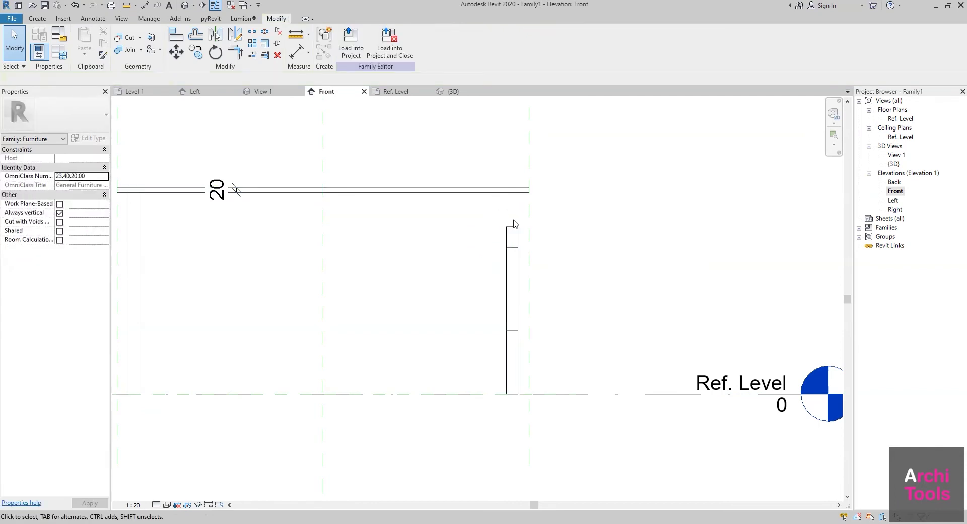
pyautogui.moveTo(514, 233); pyautogui.dragTo(514, 194)
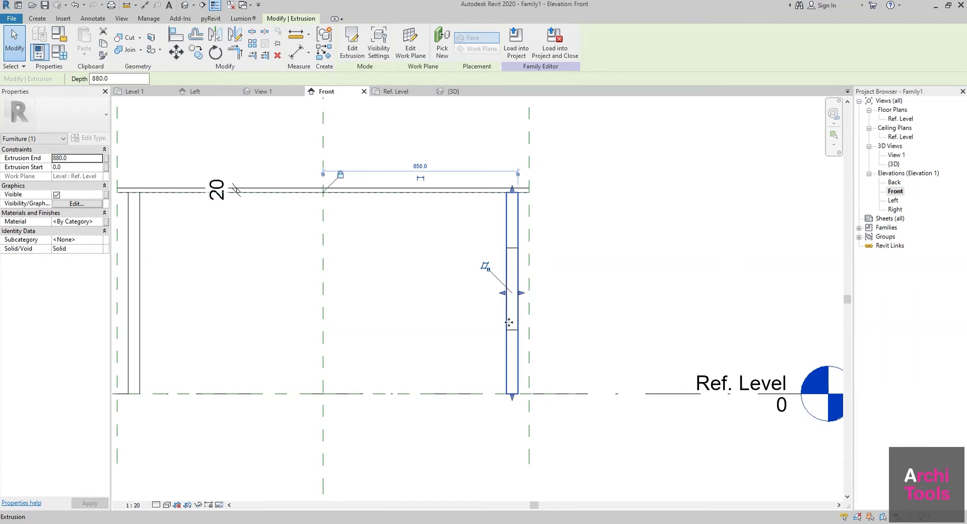
pyautogui.moveTo(512, 393); pyautogui.dragTo(512, 393)
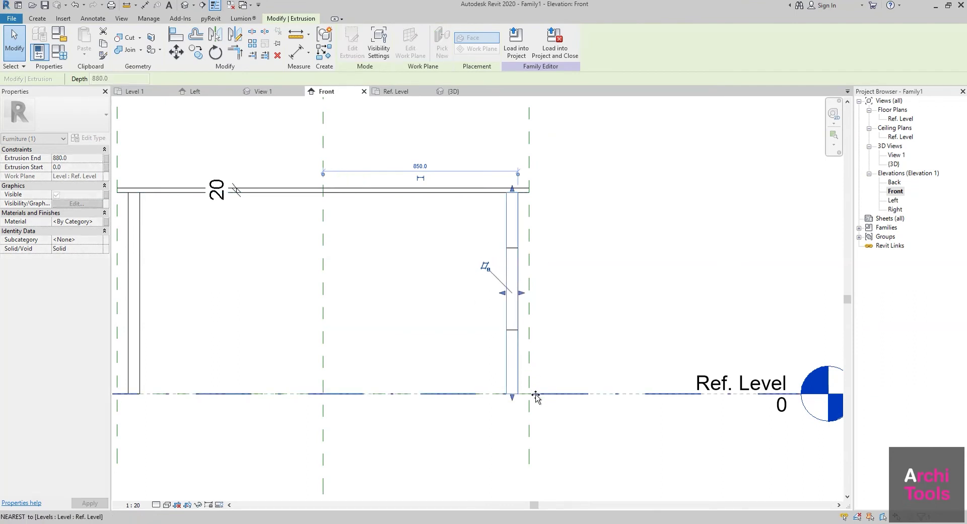
pyautogui.moveTo(512, 189); pyautogui.dragTo(512, 246)
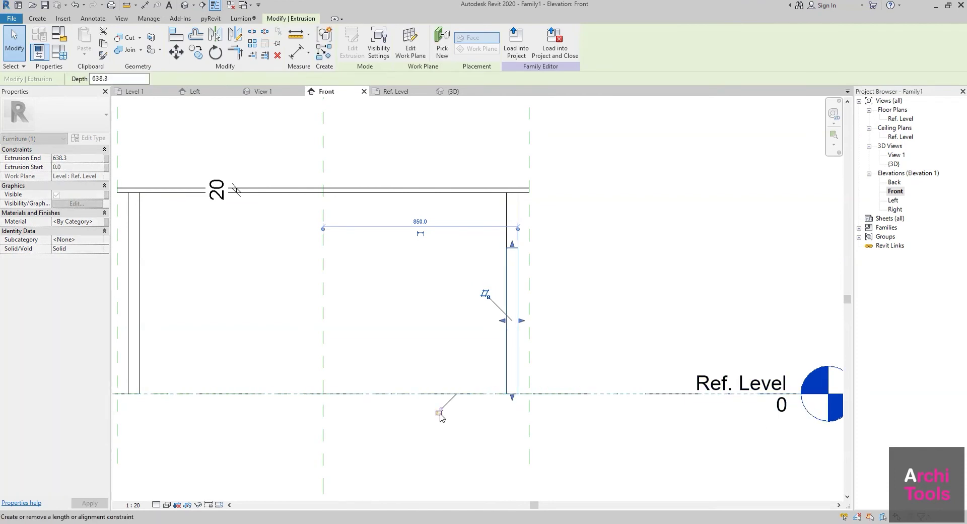
pyautogui.moveTo(513, 246); pyautogui.dragTo(512, 189)
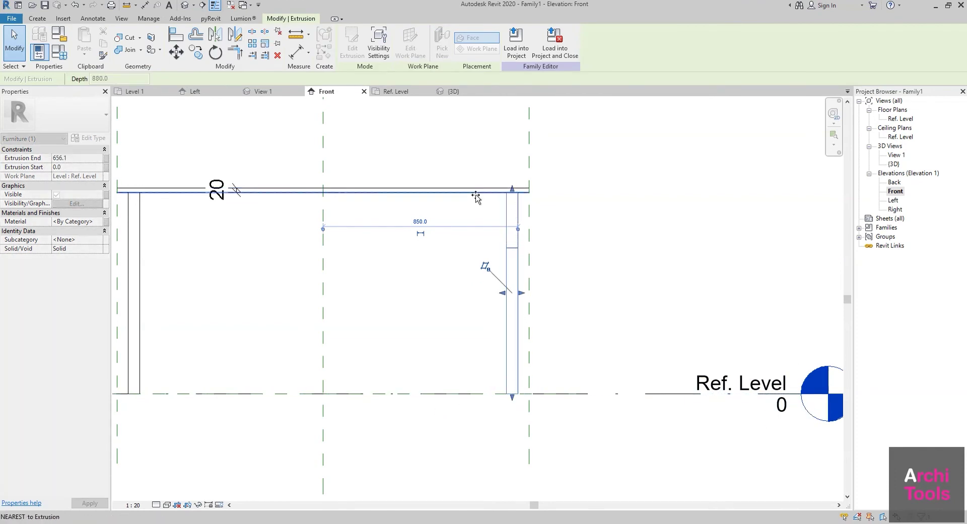
pyautogui.click(374, 147)
pyautogui.scroll(-2, 384, 243)
pyautogui.moveTo(384, 244); pyautogui.dragTo(403, 292, button='middle')
pyautogui.scroll(2, 286, 313)
# Set the Height dimension to 1800 to test the legs flexing.
pyautogui.click(287, 312)
pyautogui.click(286, 312)
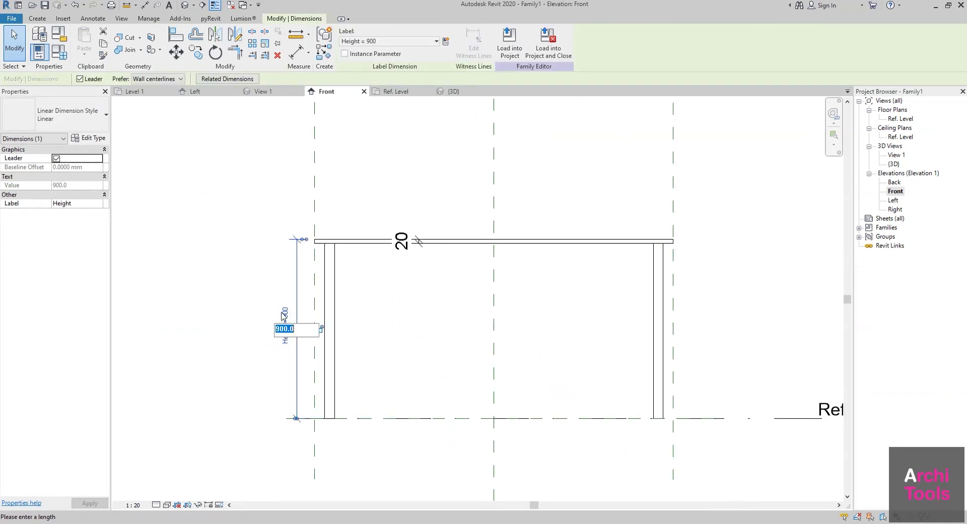
pyautogui.write('180')
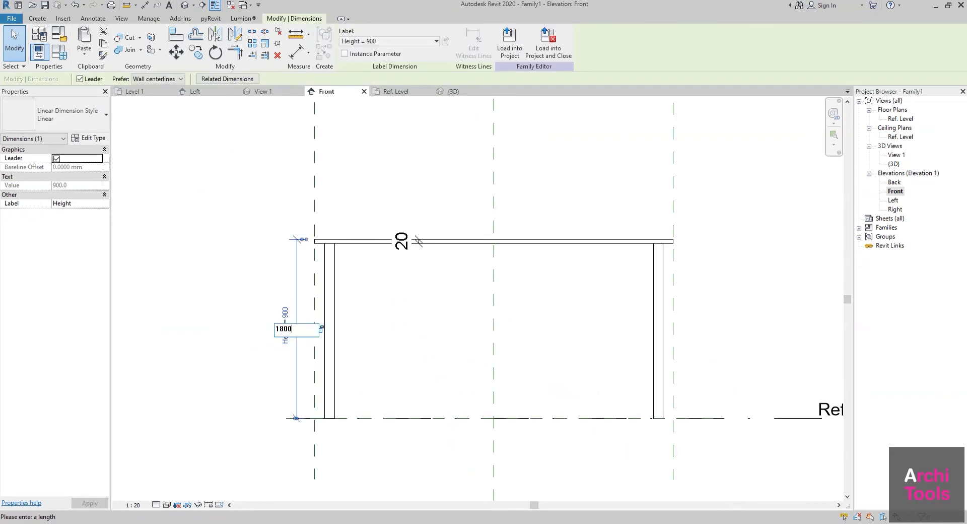
pyautogui.press('Return')
pyautogui.scroll(-3, 283, 317)
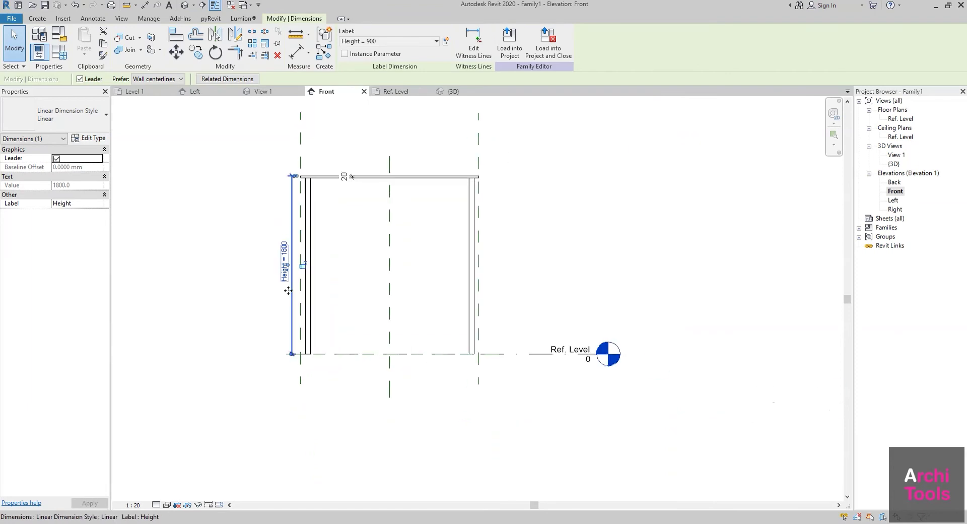
# Change the Height dimension to 750.
pyautogui.click(288, 311)
pyautogui.write('750')
pyautogui.press('Return')
pyautogui.click(373, 358)
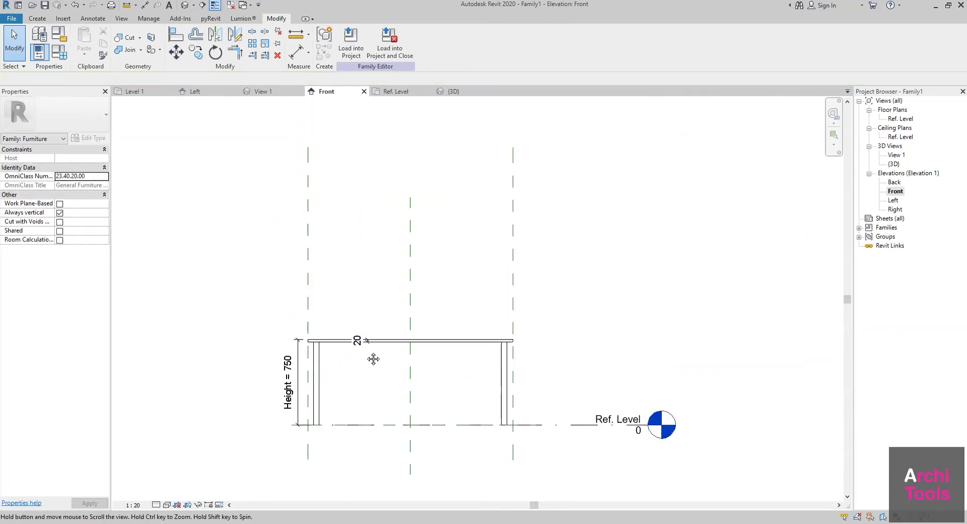
pyautogui.scroll(2, 398, 296)
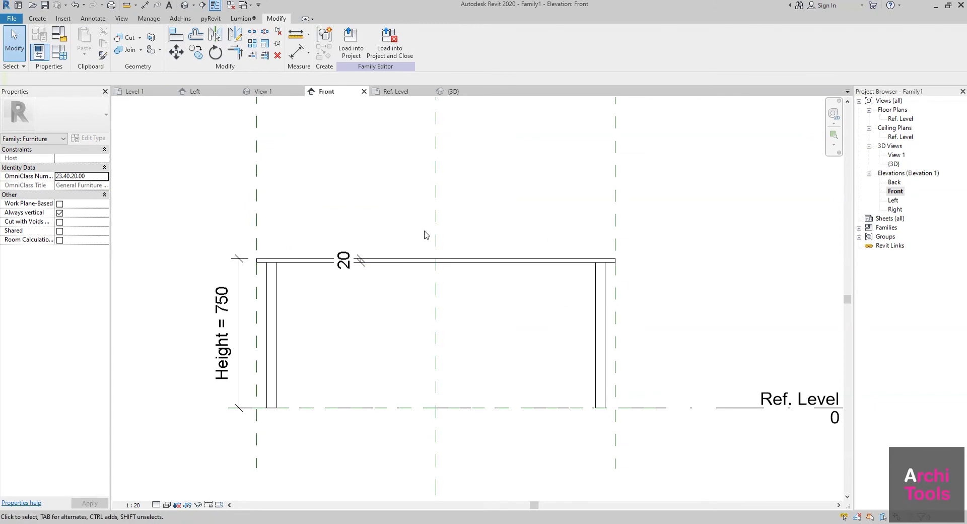
pyautogui.moveTo(411, 190); pyautogui.dragTo(417, 196, button='middle')
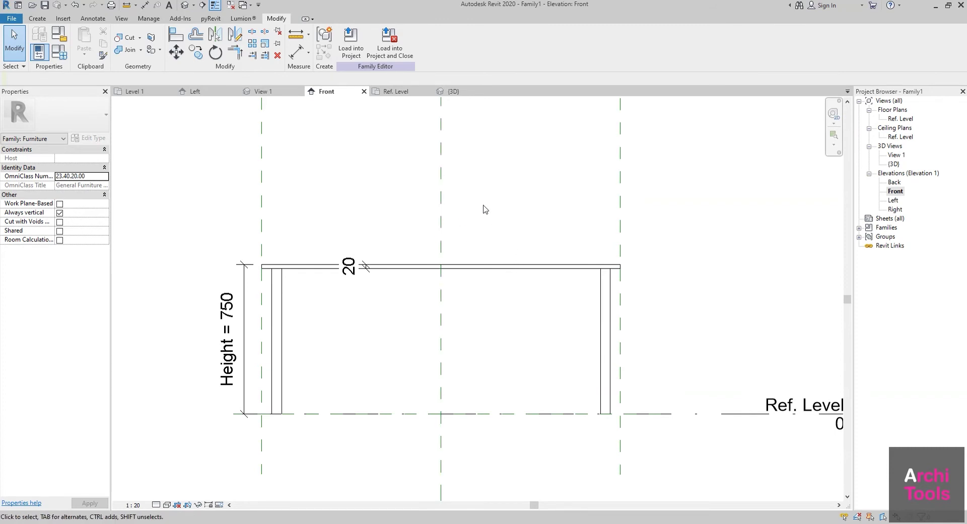
pyautogui.moveTo(446, 229); pyautogui.dragTo(440, 232, button='middle')
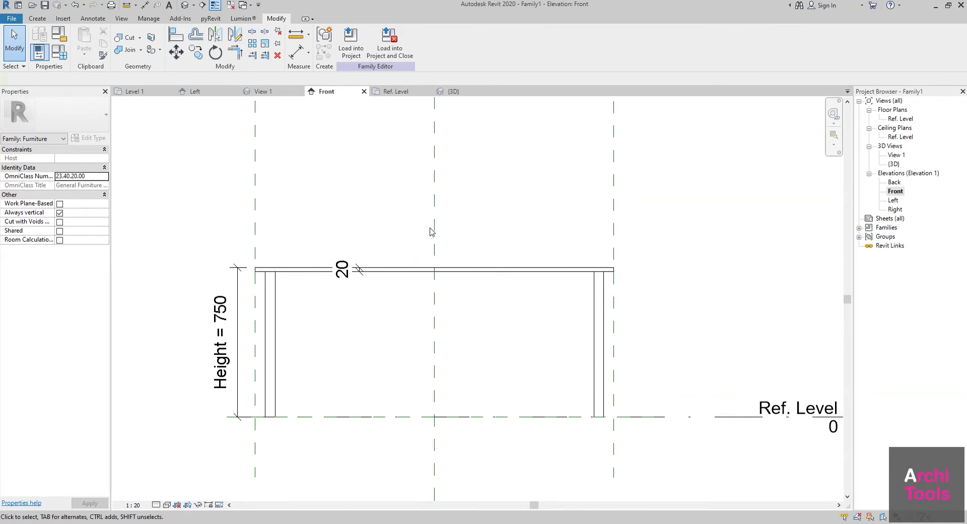
# Save the family as 'Table model' on the Desktop with Maximum backups set to 1.
pyautogui.hotkey('ctrl', 's')
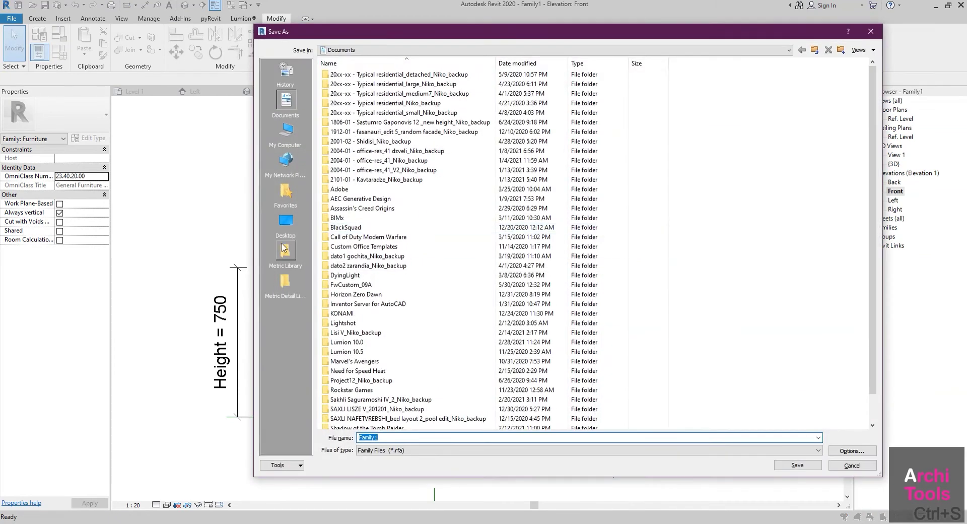
pyautogui.click(287, 221)
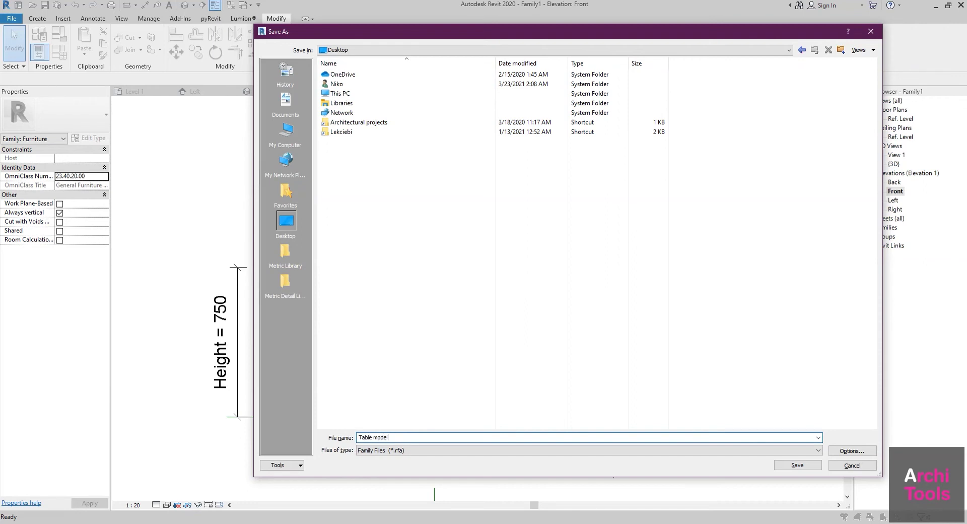
pyautogui.click(852, 451)
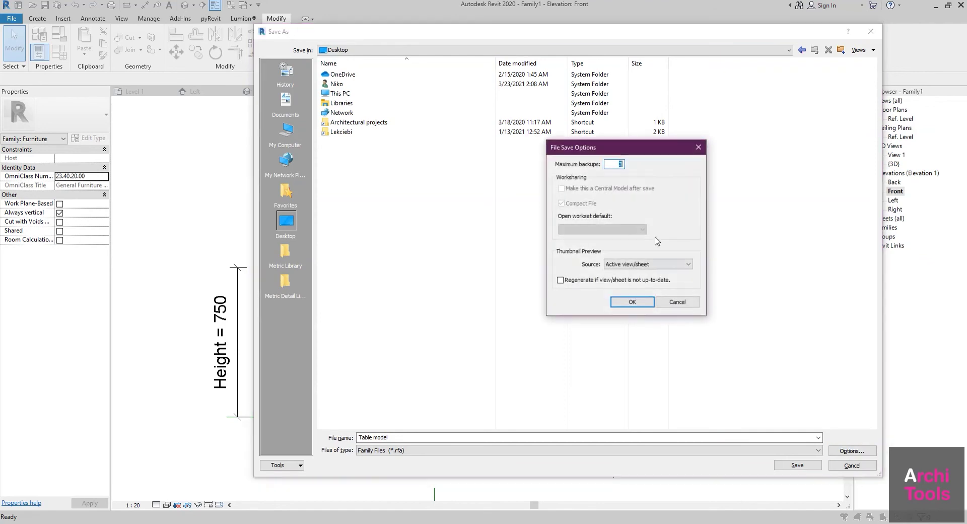
pyautogui.write('1')
pyautogui.click(627, 301)
pyautogui.click(797, 465)
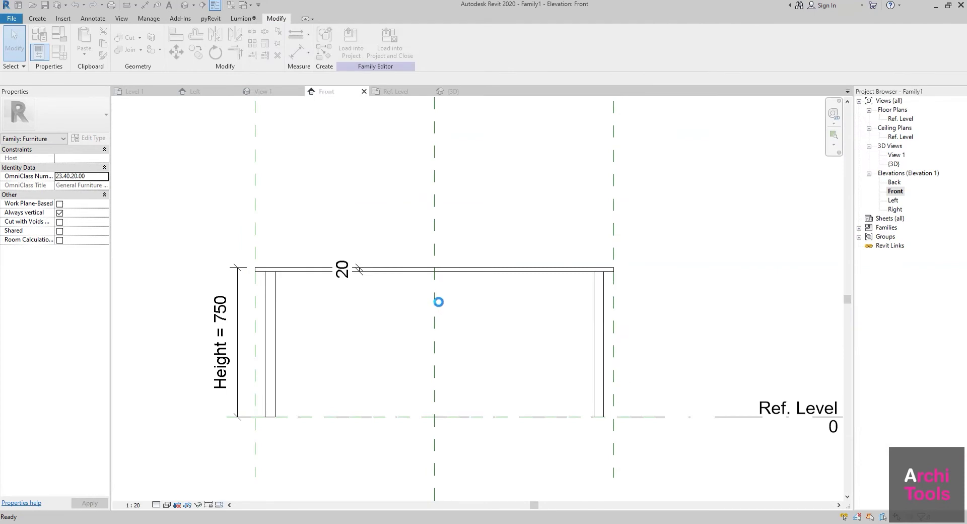
# Load Table model into Project1, place one table, and view it in the Default 3D View.
pyautogui.click(353, 36)
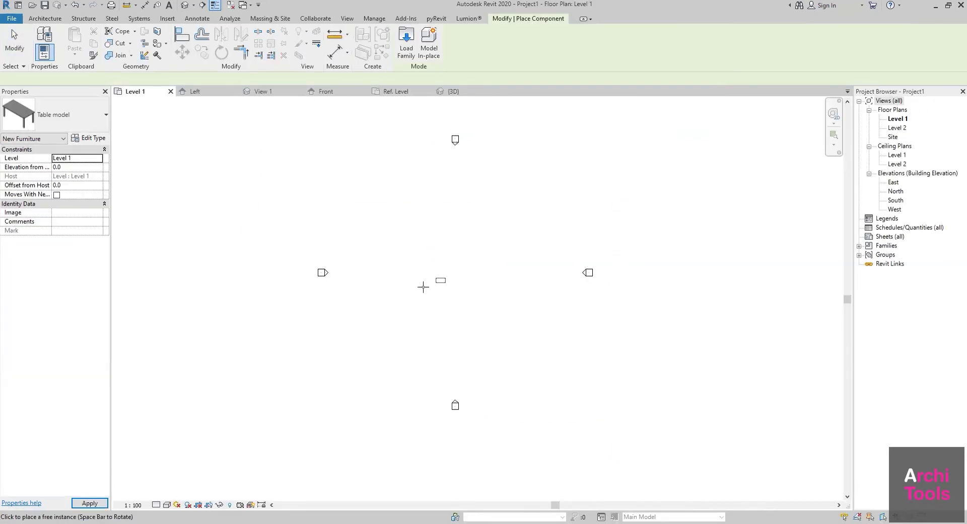
pyautogui.scroll(3, 423, 287)
pyautogui.press('Escape')
pyautogui.click(186, 6)
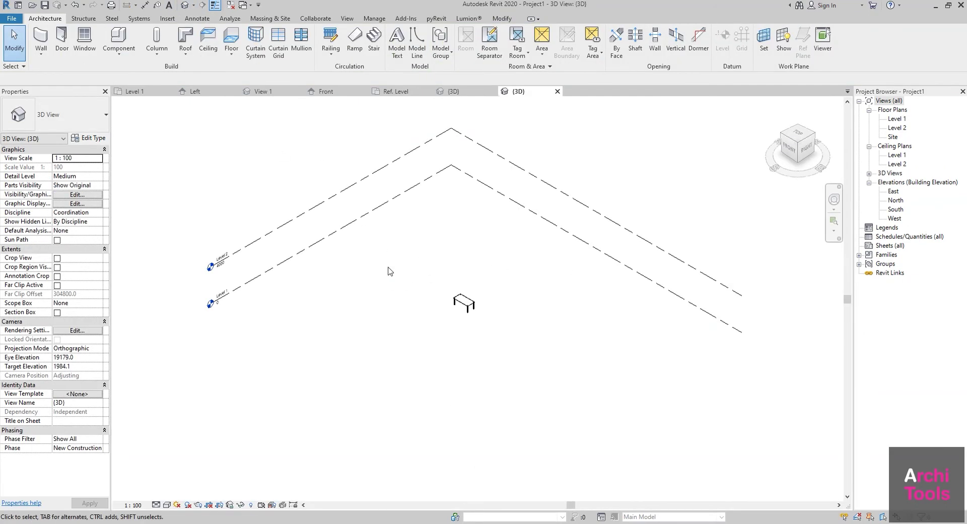
pyautogui.scroll(3, 453, 254)
pyautogui.scroll(2, 352, 269)
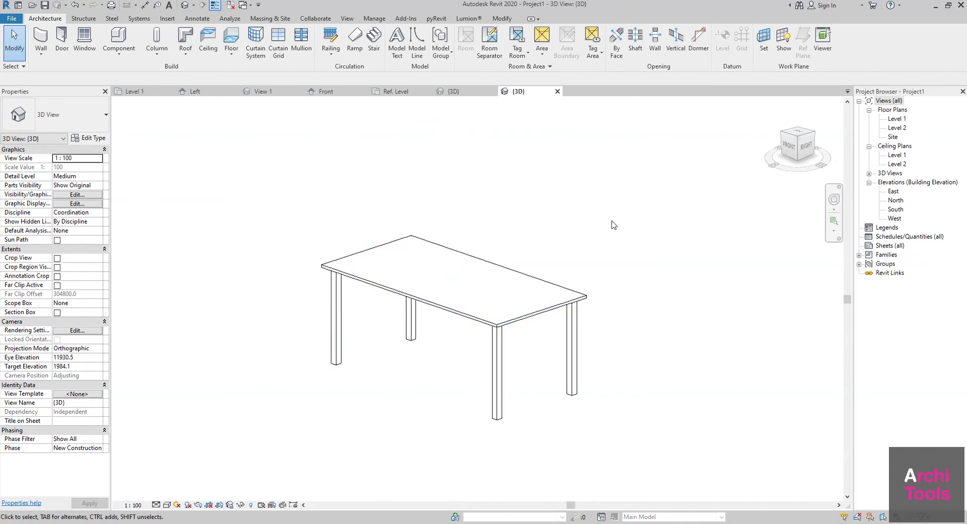
pyautogui.click(462, 302)
pyautogui.moveTo(462, 302)
pyautogui.keyDown('shift'); pyautogui.mouseDown(button='middle')
pyautogui.moveTo(377, 175)
pyautogui.moveTo(358, 248)
pyautogui.moveTo(458, 320)
pyautogui.moveTo(434, 308)
pyautogui.mouseUp(button='middle'); pyautogui.keyUp('shift')
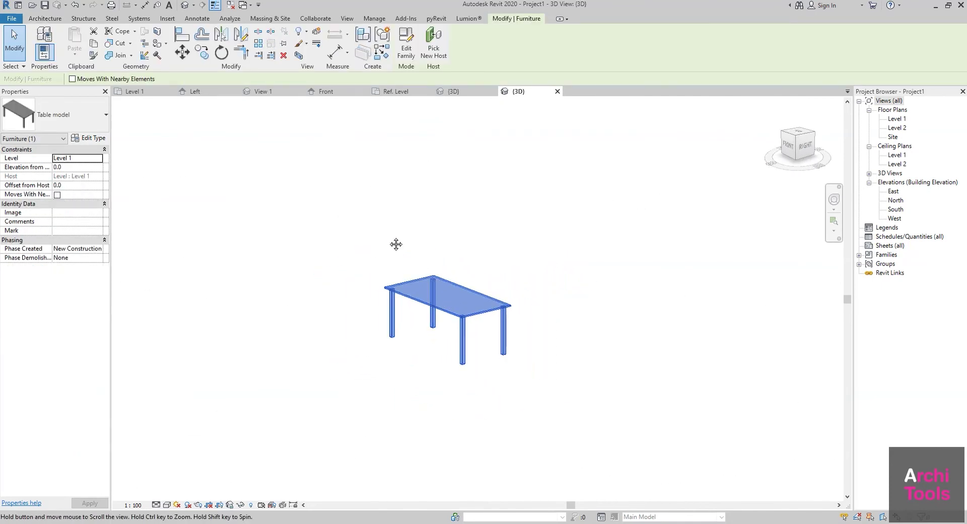
pyautogui.moveTo(395, 244)
pyautogui.keyDown('shift'); pyautogui.mouseDown(button='middle')
pyautogui.moveTo(406, 272)
pyautogui.moveTo(328, 255)
pyautogui.mouseUp(button='middle'); pyautogui.keyUp('shift')
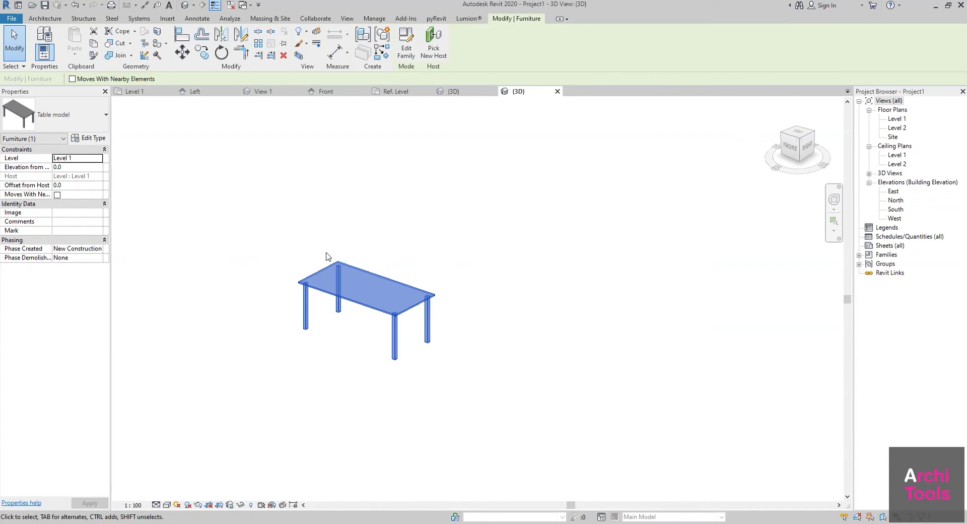
# In the type properties, apply Height 800, Length 1200 and Width 700 in turn.
pyautogui.click(88, 137)
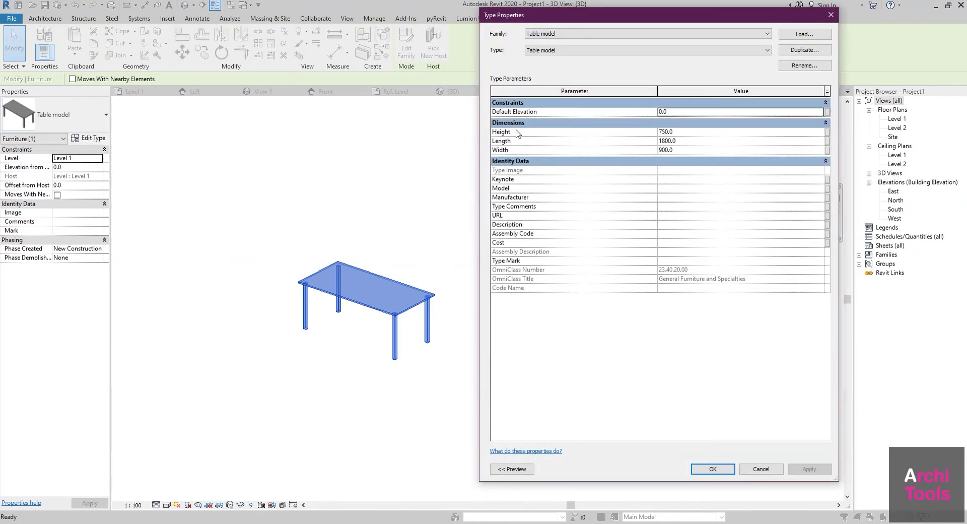
pyautogui.click(682, 132)
pyautogui.write('00')
pyautogui.click(806, 470)
pyautogui.click(699, 143)
pyautogui.write('1200')
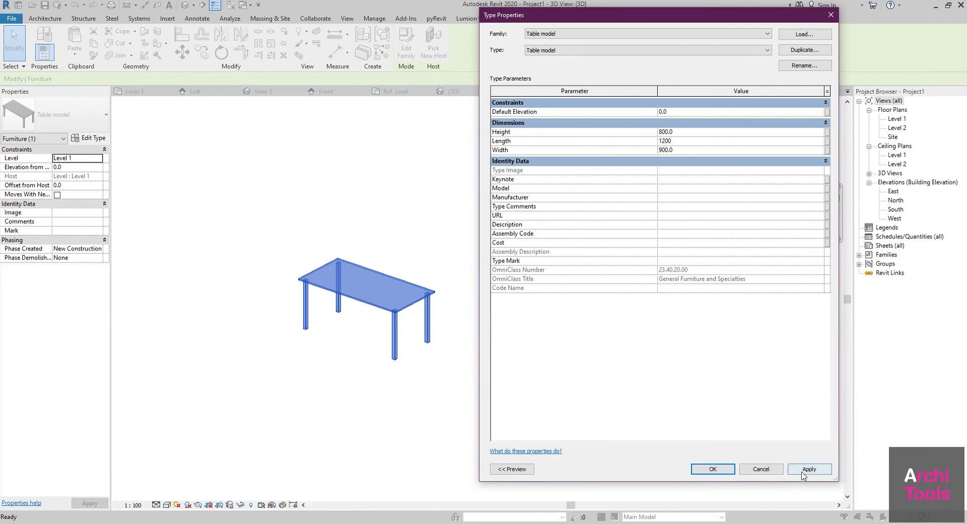
pyautogui.click(803, 471)
pyautogui.click(696, 150)
pyautogui.write('00')
pyautogui.click(810, 470)
# Apply Length 1400 and Height 750, then accept the type properties.
pyautogui.click(694, 143)
pyautogui.write('140')
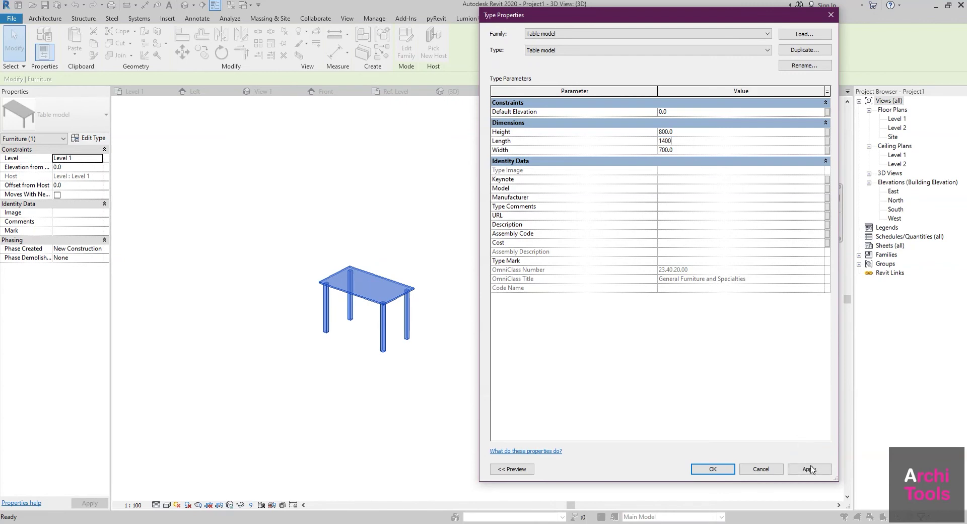
pyautogui.click(810, 473)
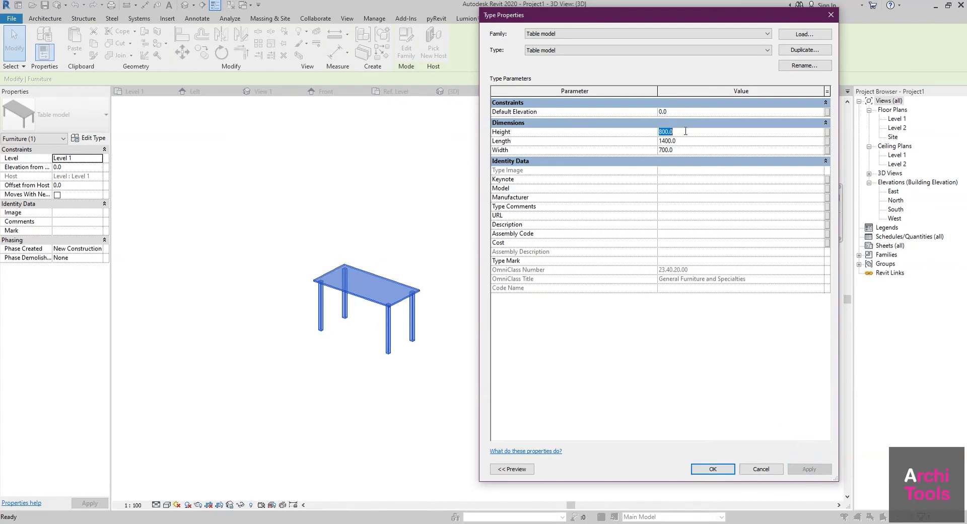
pyautogui.write('750')
pyautogui.click(806, 469)
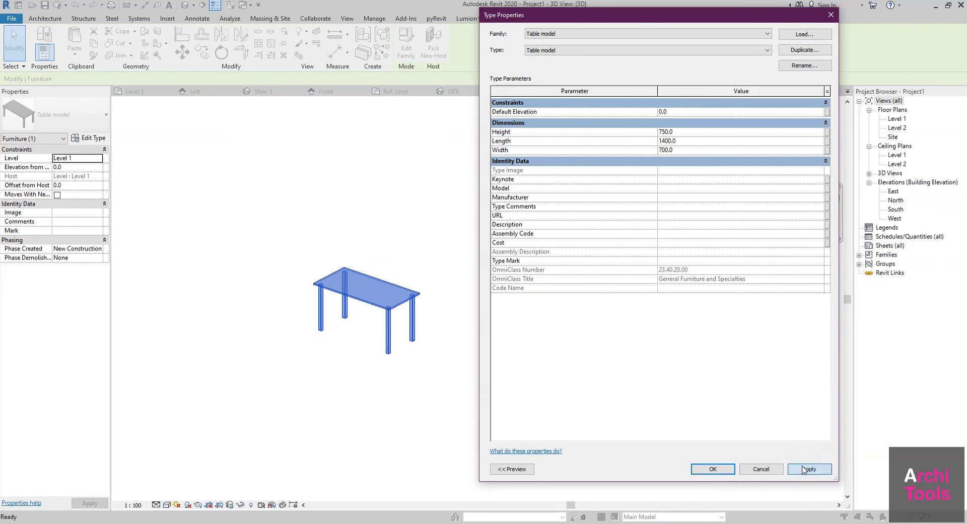
pyautogui.click(713, 468)
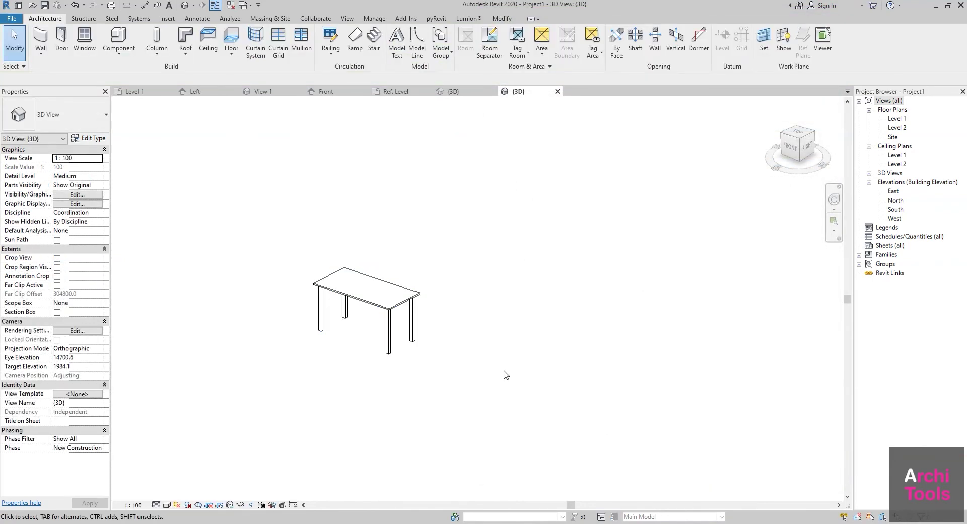
# Open the placed table's family for editing in its {3D} view.
pyautogui.click(363, 290)
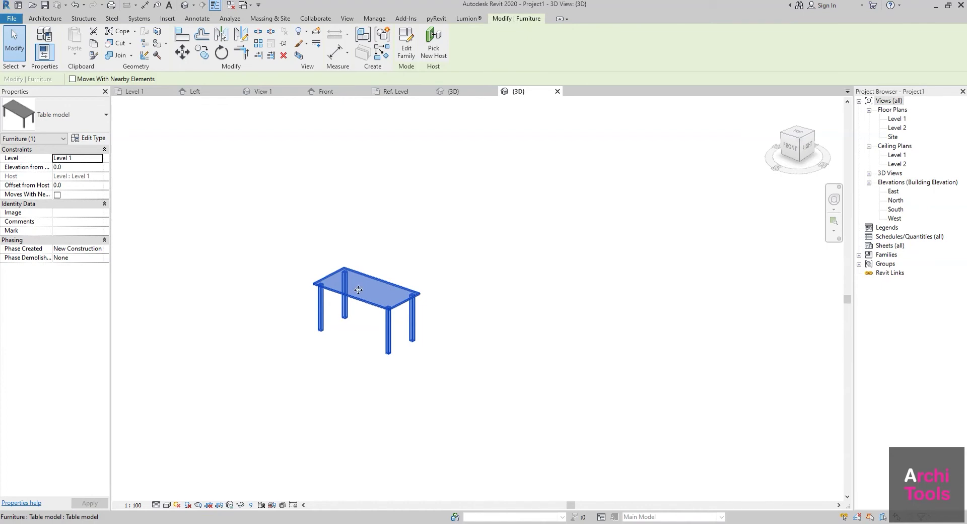
pyautogui.click(406, 48)
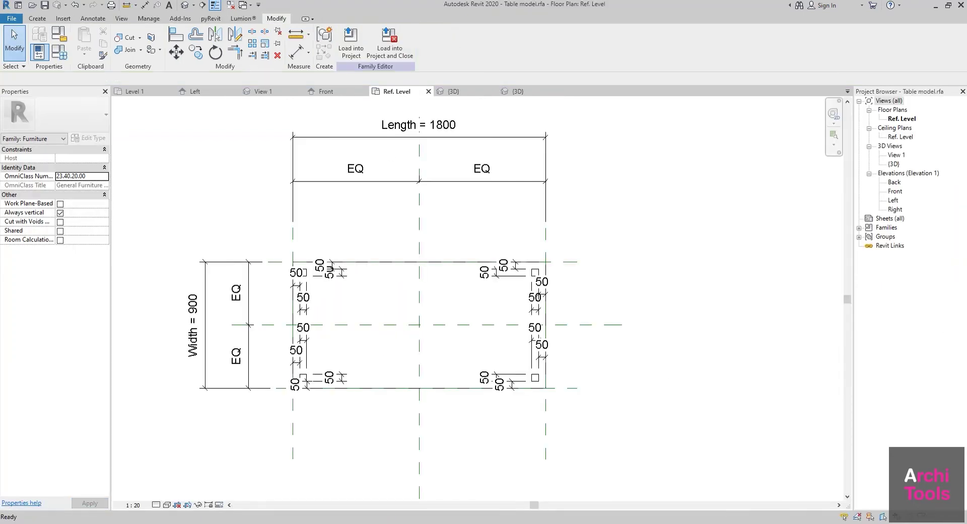
pyautogui.click(189, 9)
pyautogui.moveTo(398, 313)
pyautogui.keyDown('shift'); pyautogui.mouseDown(button='middle')
pyautogui.moveTo(382, 309)
pyautogui.moveTo(403, 317)
pyautogui.mouseUp(button='middle'); pyautogui.keyUp('shift')
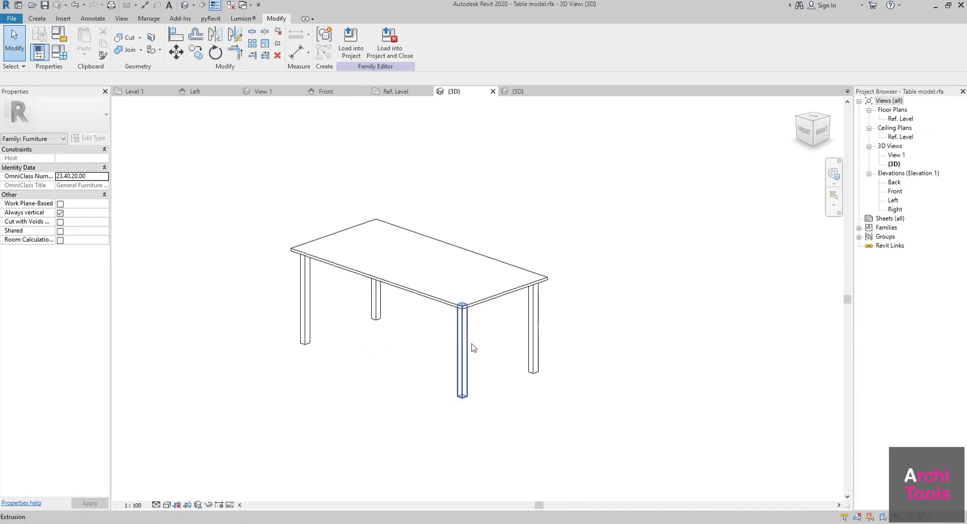
# Orbit to a flatter angle and window-select all four table legs.
pyautogui.click(468, 388)
pyautogui.moveTo(471, 390)
pyautogui.keyDown('shift'); pyautogui.mouseDown(button='middle')
pyautogui.moveTo(486, 378)
pyautogui.moveTo(356, 313)
pyautogui.mouseUp(button='middle'); pyautogui.keyUp('shift')
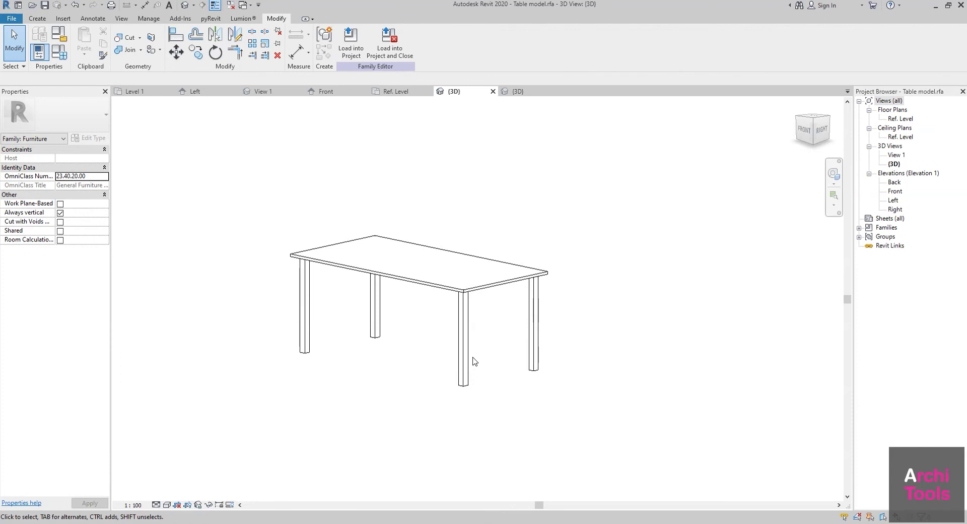
pyautogui.keyDown('shift'); pyautogui.moveTo(432, 385); pyautogui.dragTo(447, 373, button='middle'); pyautogui.keyUp('shift')
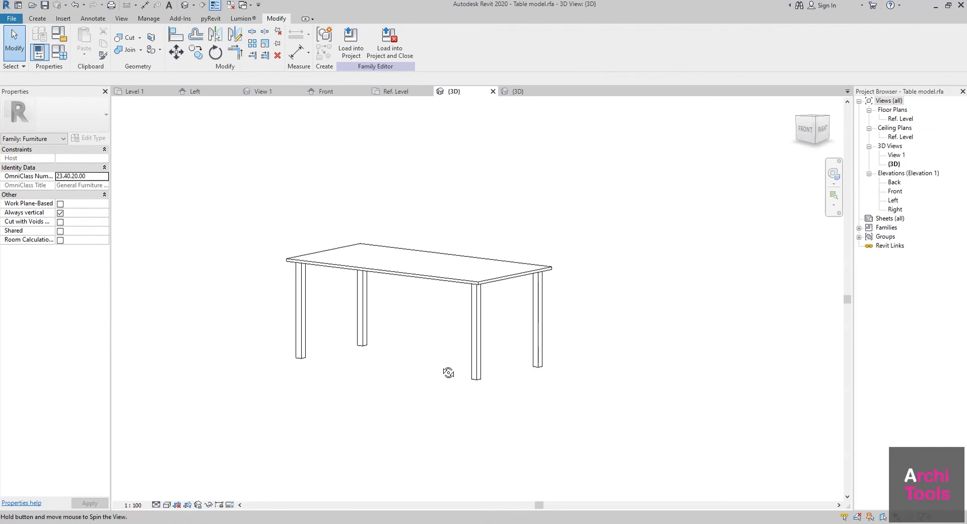
pyautogui.keyDown('shift'); pyautogui.moveTo(535, 427); pyautogui.dragTo(574, 407, button='middle'); pyautogui.keyUp('shift')
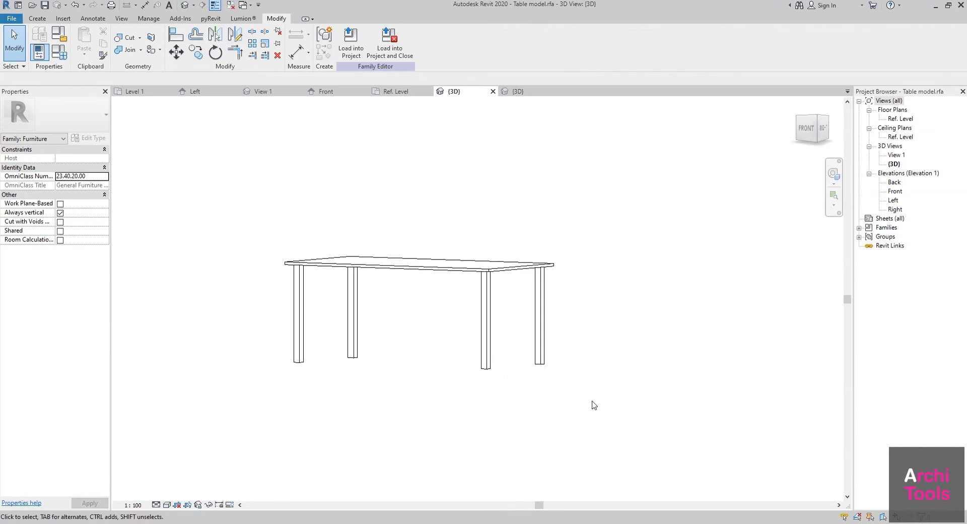
pyautogui.moveTo(678, 416)
pyautogui.mouseDown()
pyautogui.moveTo(227, 333)
pyautogui.moveTo(227, 307)
pyautogui.mouseUp()
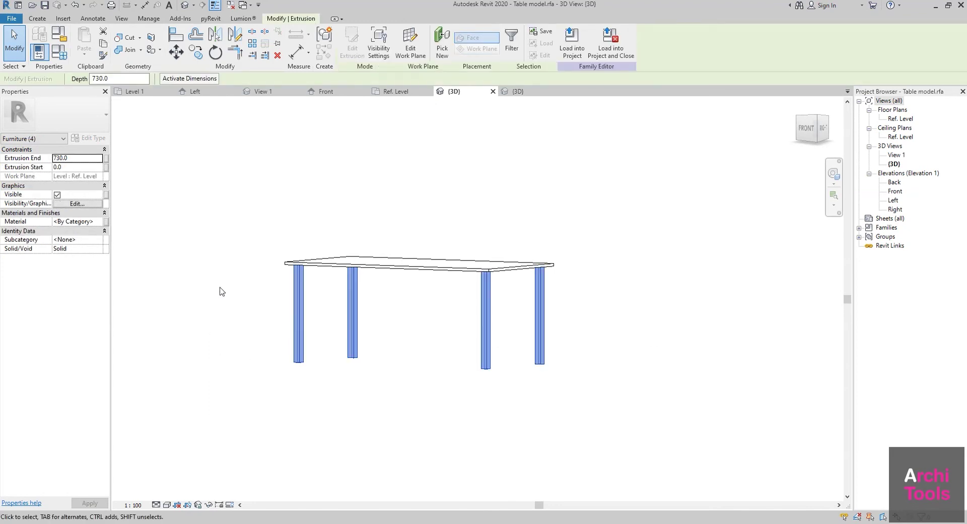
# Associate the legs' Material with a new family parameter named 'Table legs'.
pyautogui.click(73, 222)
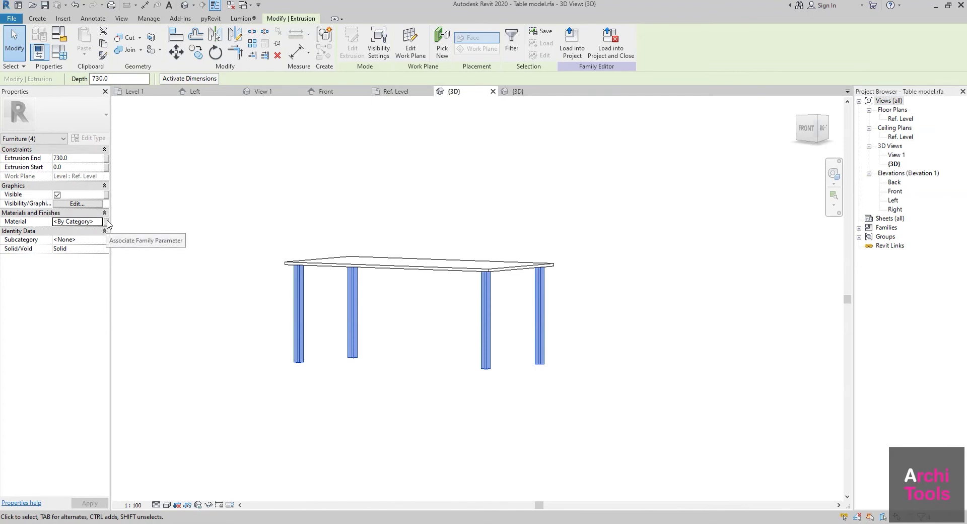
pyautogui.click(107, 222)
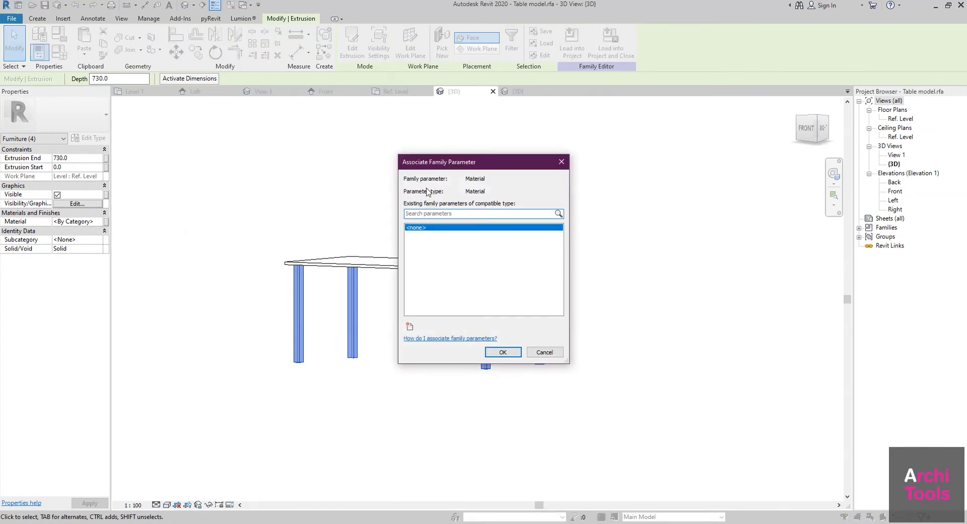
pyautogui.moveTo(471, 162); pyautogui.dragTo(577, 137)
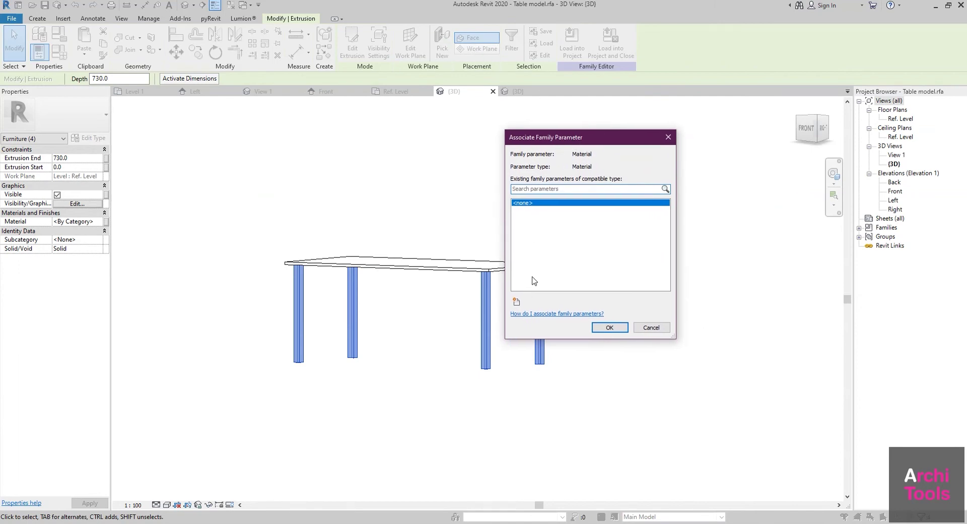
pyautogui.click(517, 302)
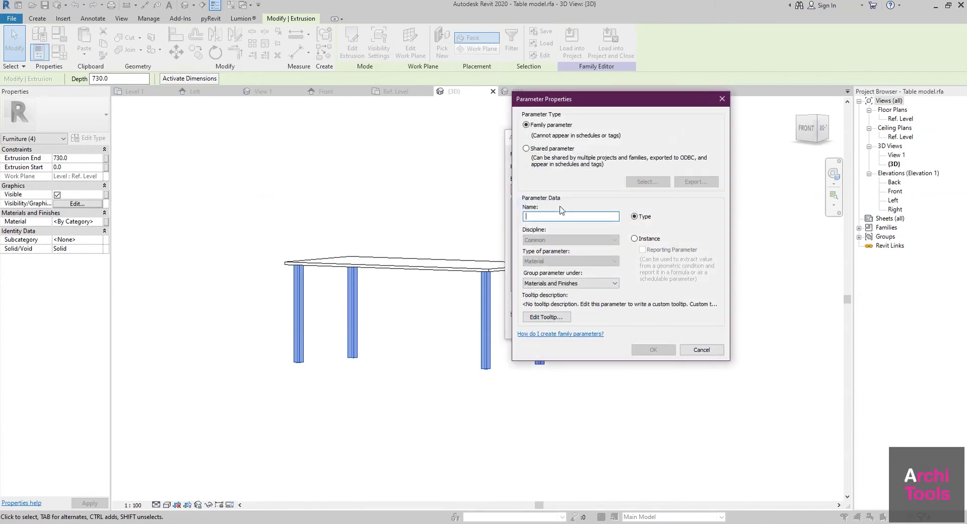
pyautogui.write('Table legs')
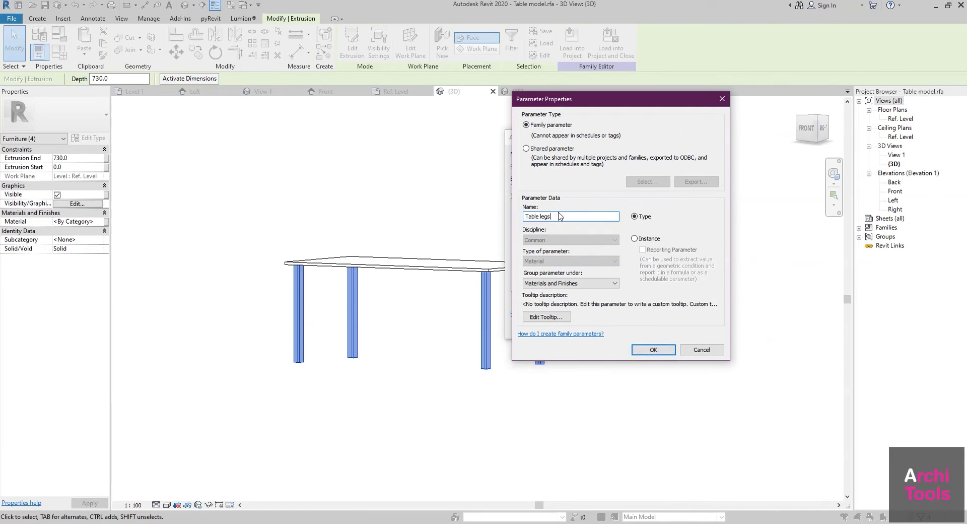
pyautogui.click(649, 351)
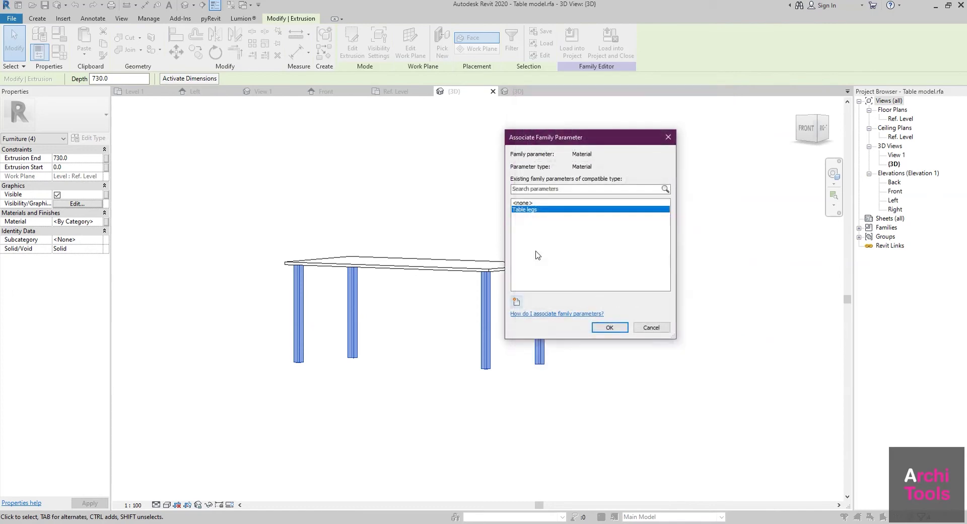
pyautogui.click(609, 328)
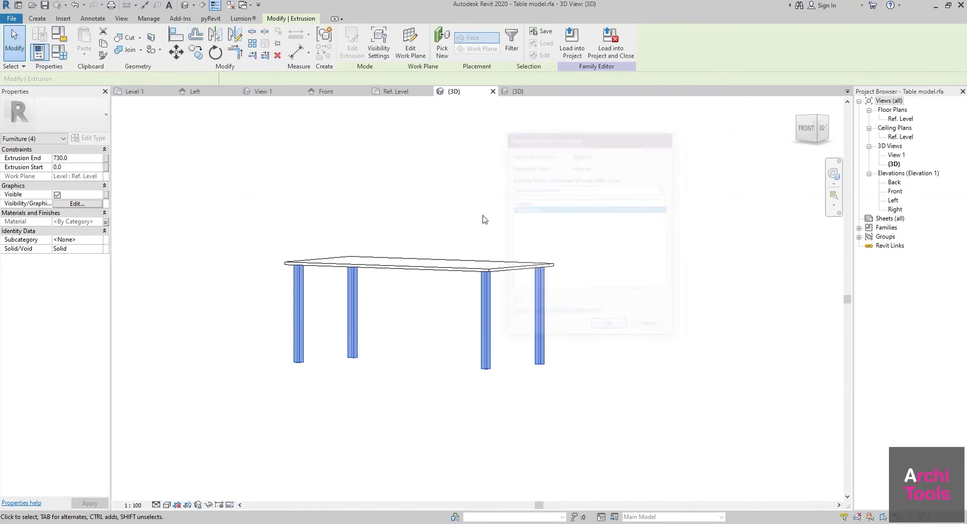
# Associate the table top extrusion's Material with a new type parameter named 'Table top'.
pyautogui.click(417, 267)
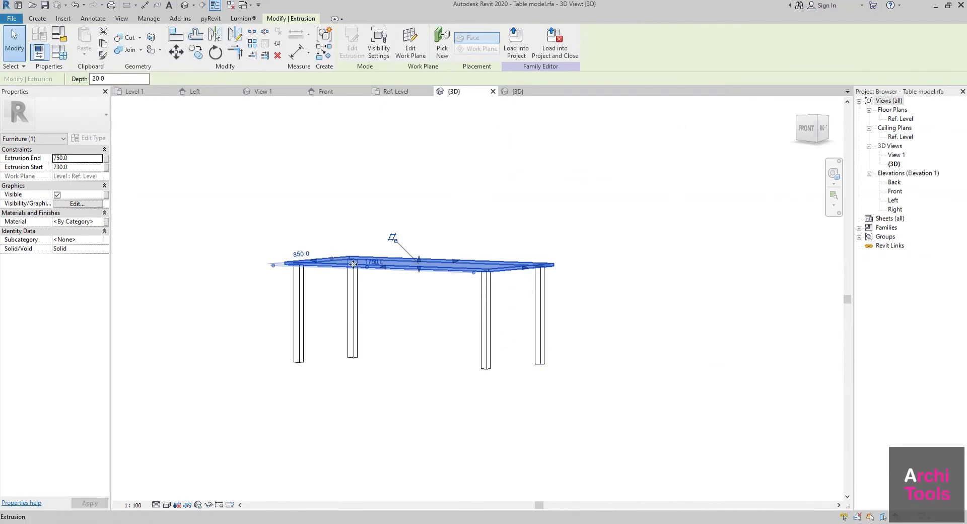
pyautogui.click(105, 224)
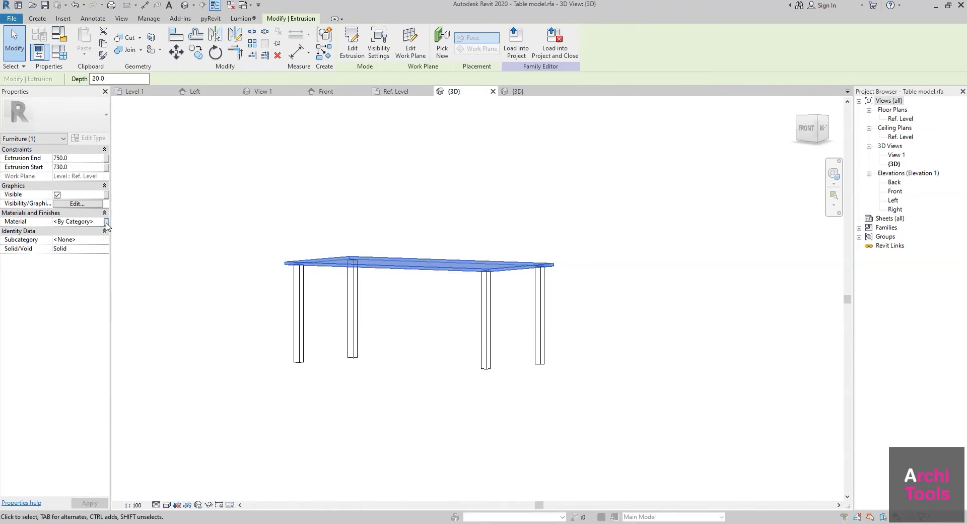
pyautogui.click(517, 303)
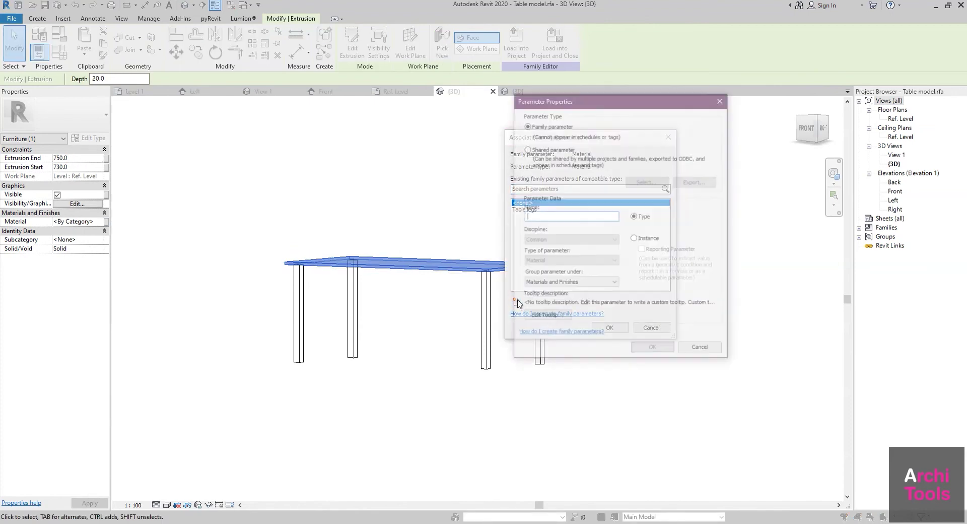
pyautogui.write('Table top')
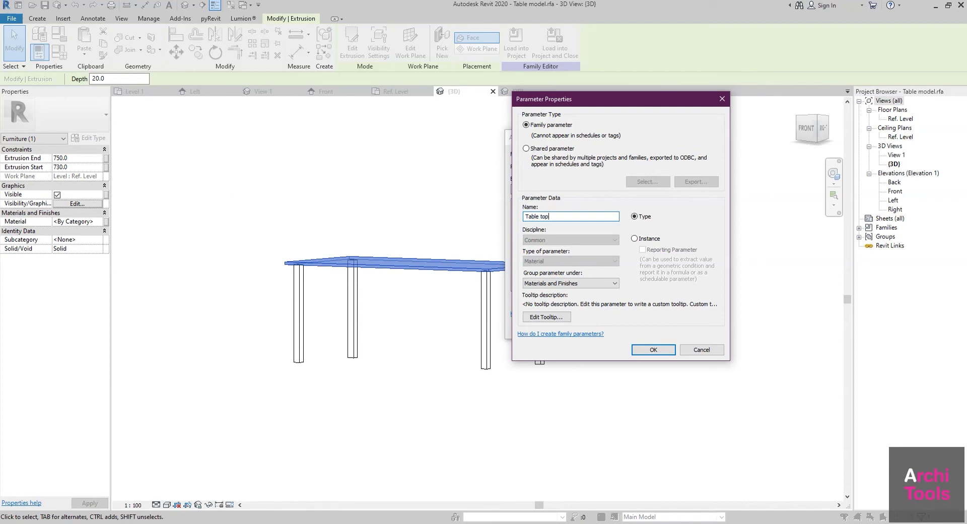
pyautogui.click(654, 349)
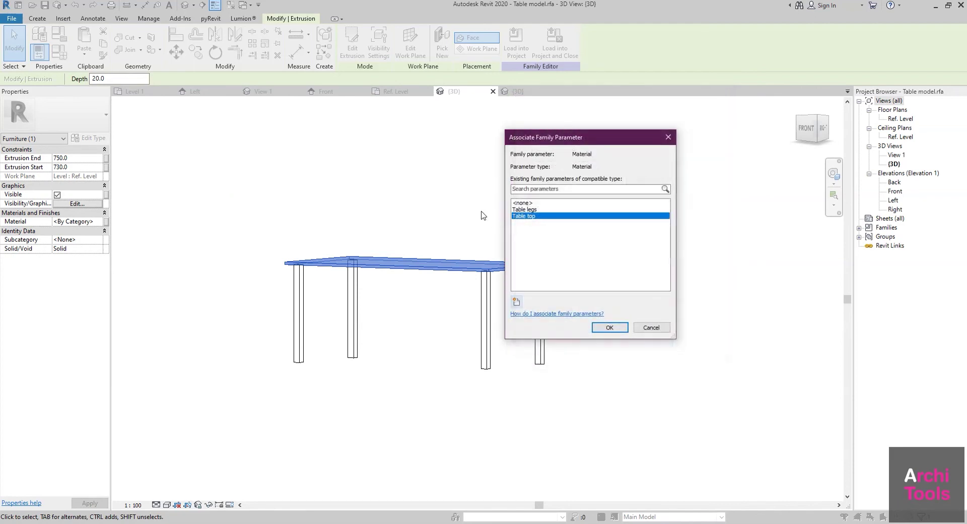
pyautogui.click(606, 327)
pyautogui.click(444, 186)
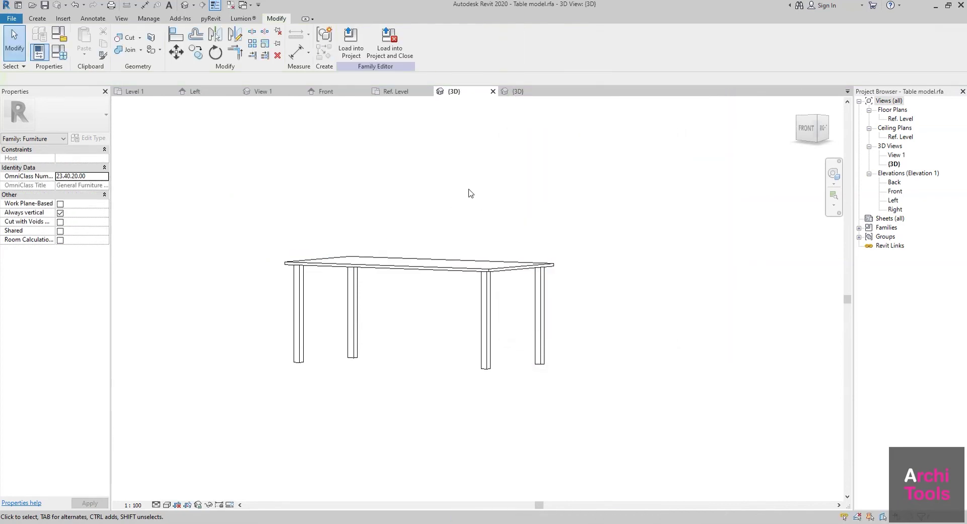
# Load the table family into Project1, overwriting the old version, and switch the 3D view to Consistent Colors.
pyautogui.click(351, 43)
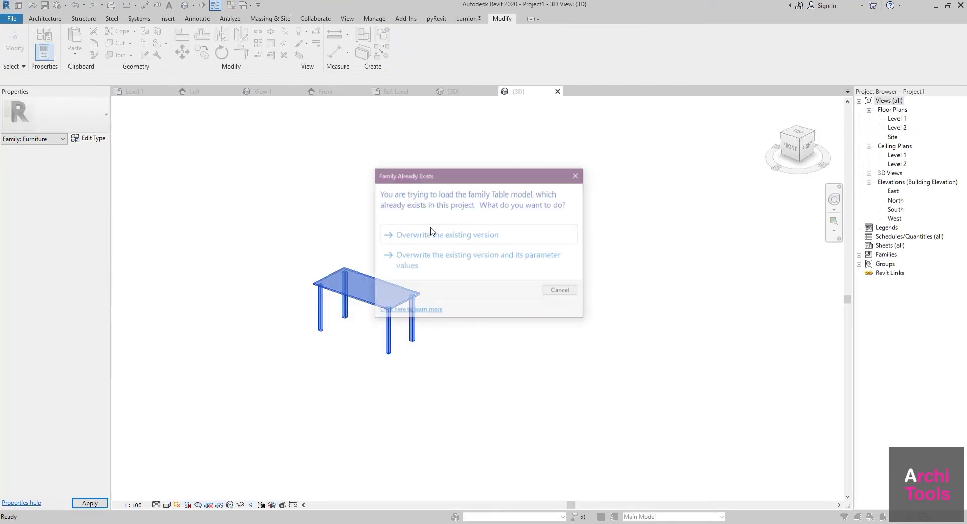
pyautogui.click(440, 234)
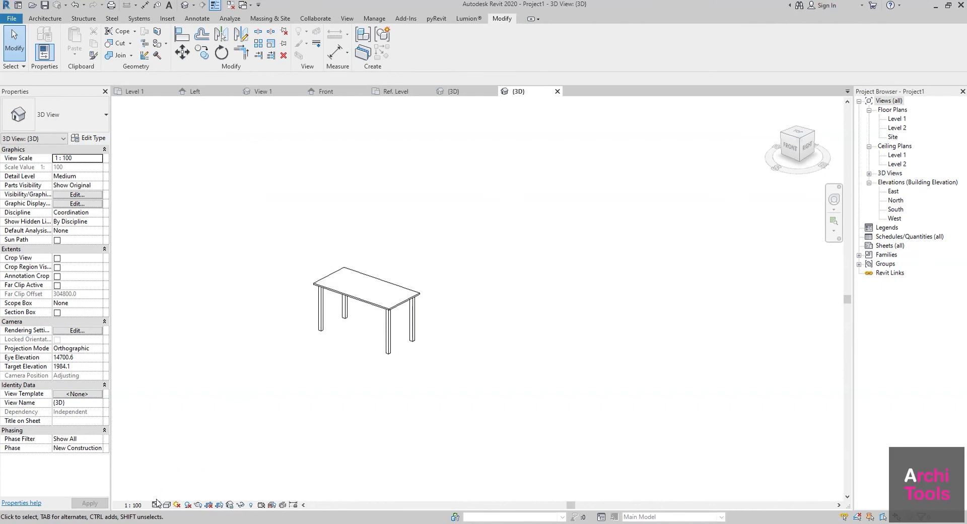
pyautogui.click(167, 504)
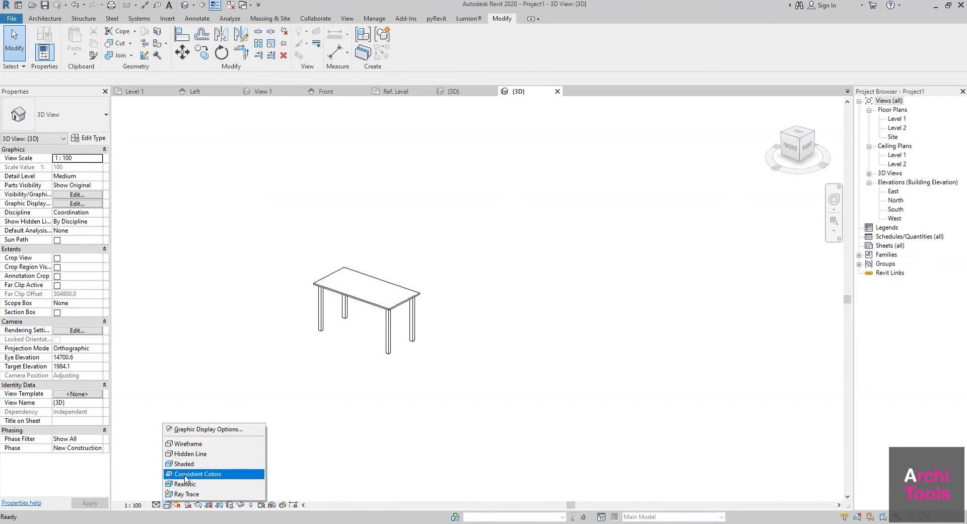
pyautogui.click(185, 475)
pyautogui.scroll(3, 302, 336)
pyautogui.click(344, 275)
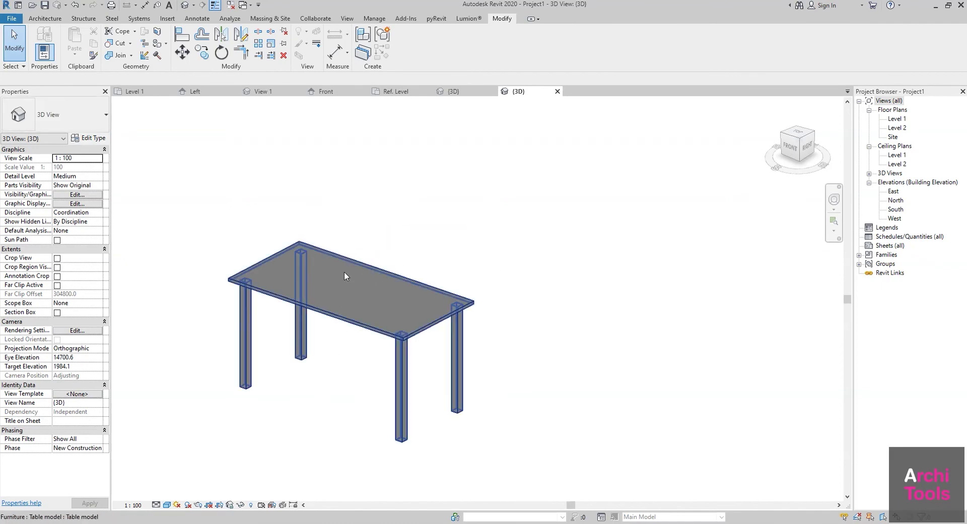
pyautogui.click(344, 275)
pyautogui.moveTo(318, 282); pyautogui.dragTo(240, 273, button='middle')
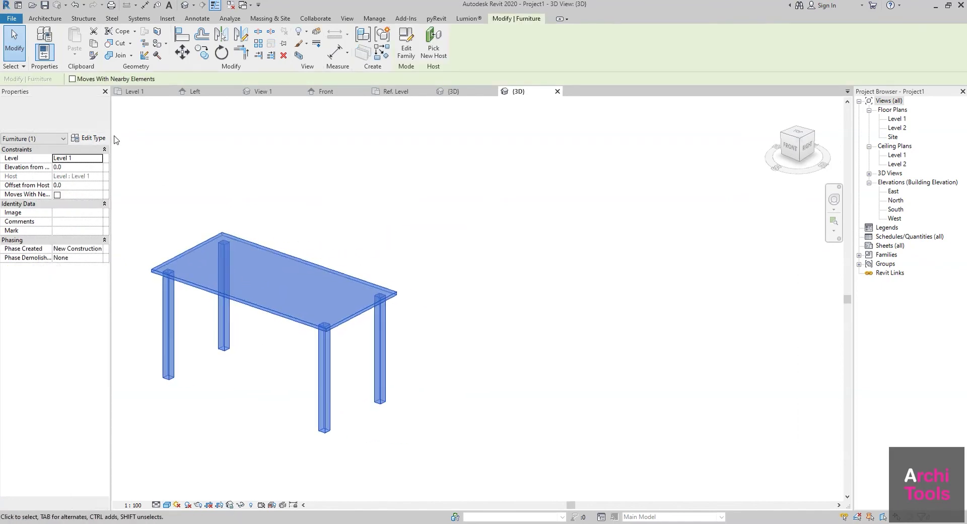
# In the table's type properties, search for wood materials and set Table legs and Table top to Oak Flooring.
pyautogui.click(91, 138)
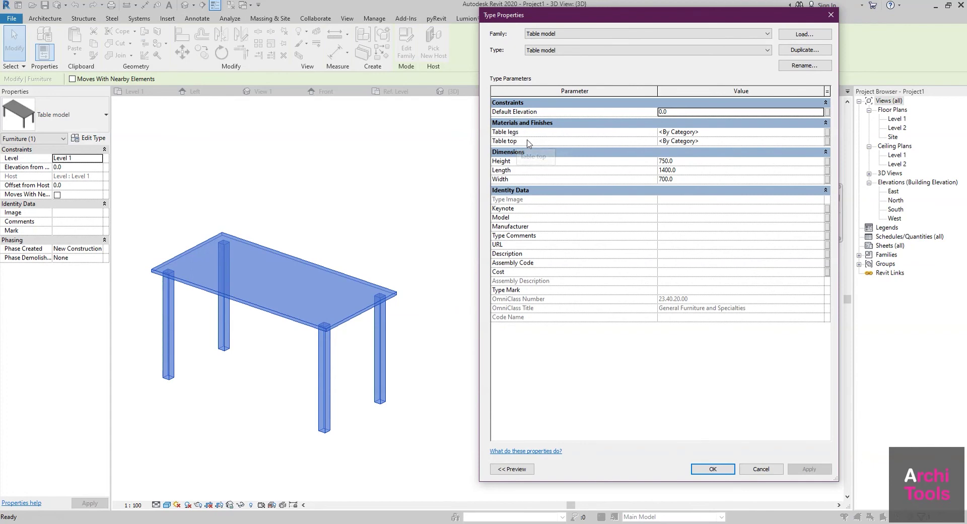
pyautogui.click(811, 133)
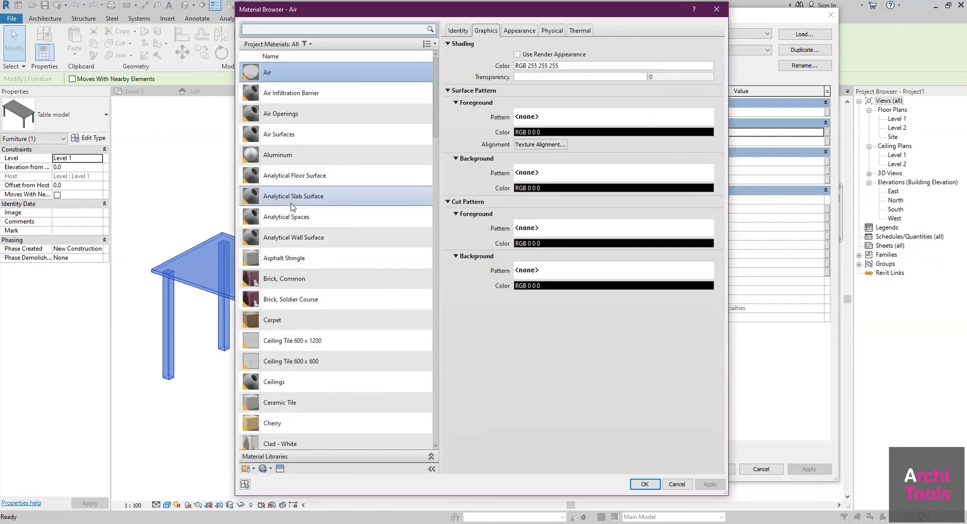
pyautogui.click(300, 25)
pyautogui.write('wood')
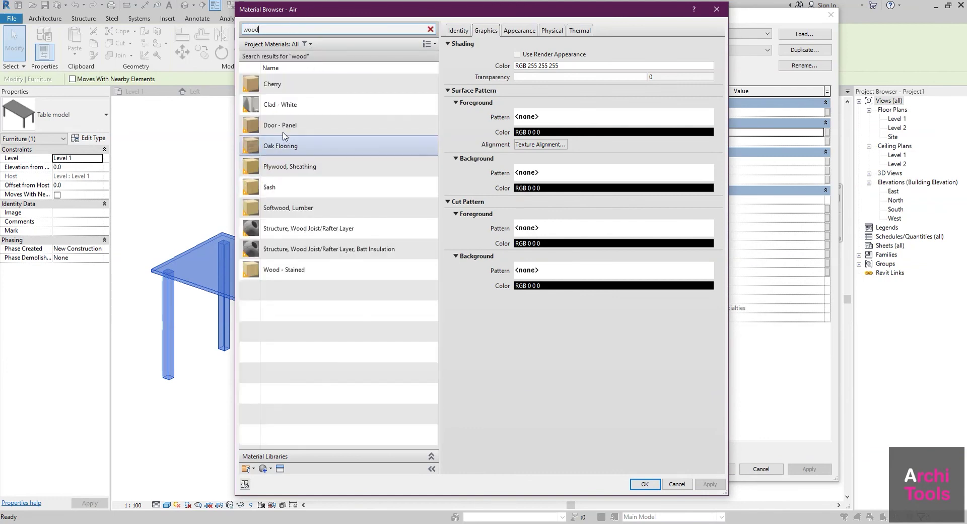
pyautogui.click(261, 83)
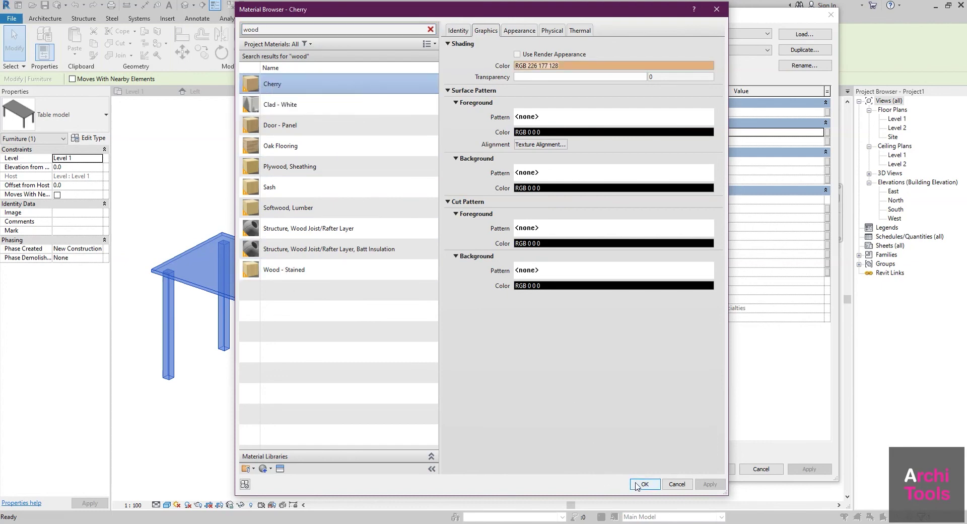
pyautogui.click(272, 146)
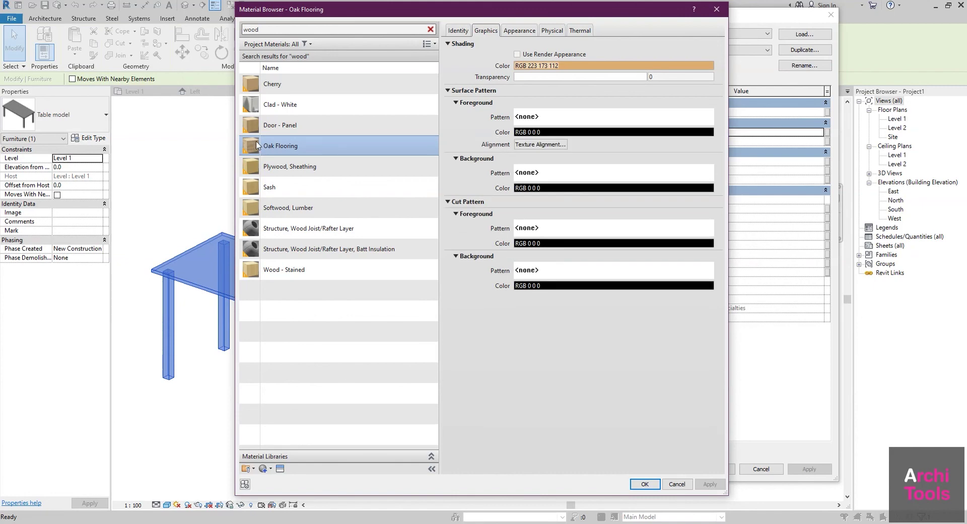
pyautogui.click(643, 484)
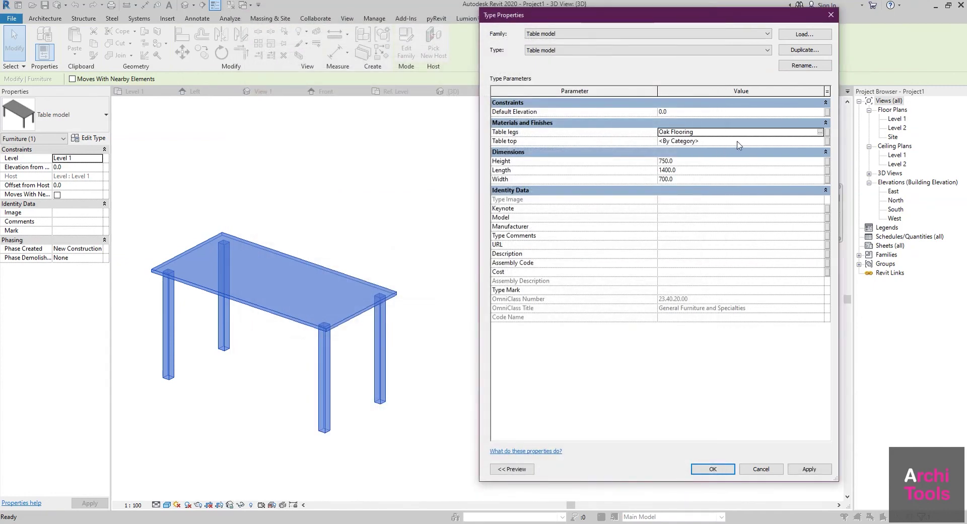
pyautogui.click(714, 132)
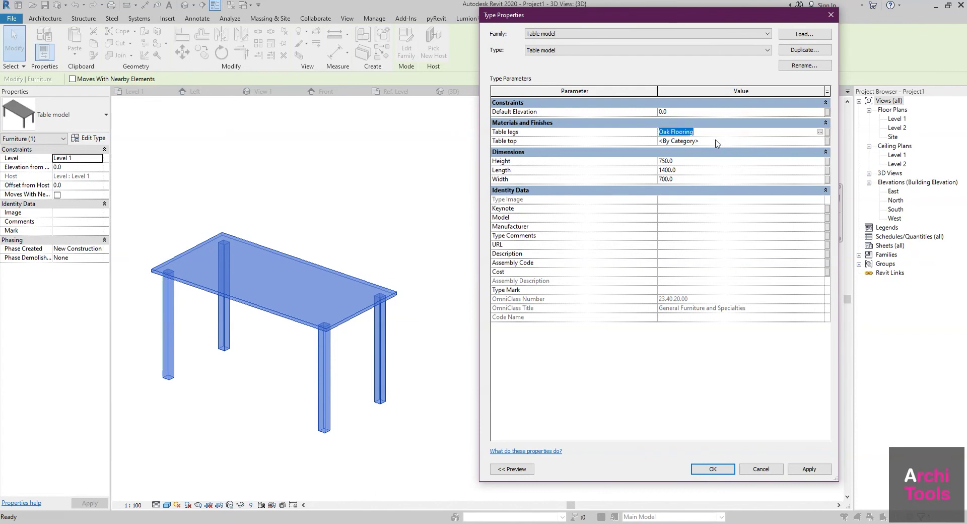
pyautogui.click(718, 141)
# Change the Table legs material to Cherry and apply the type changes.
pyautogui.click(720, 133)
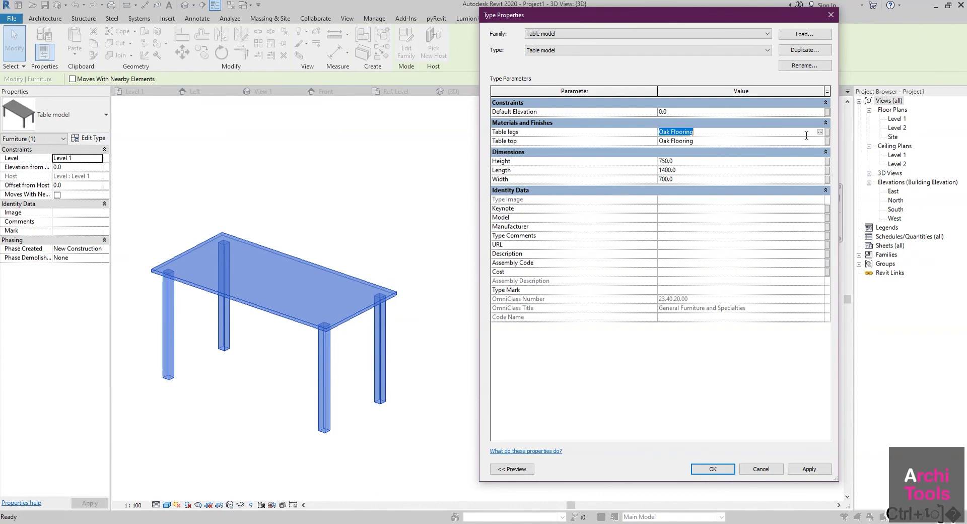
pyautogui.click(820, 132)
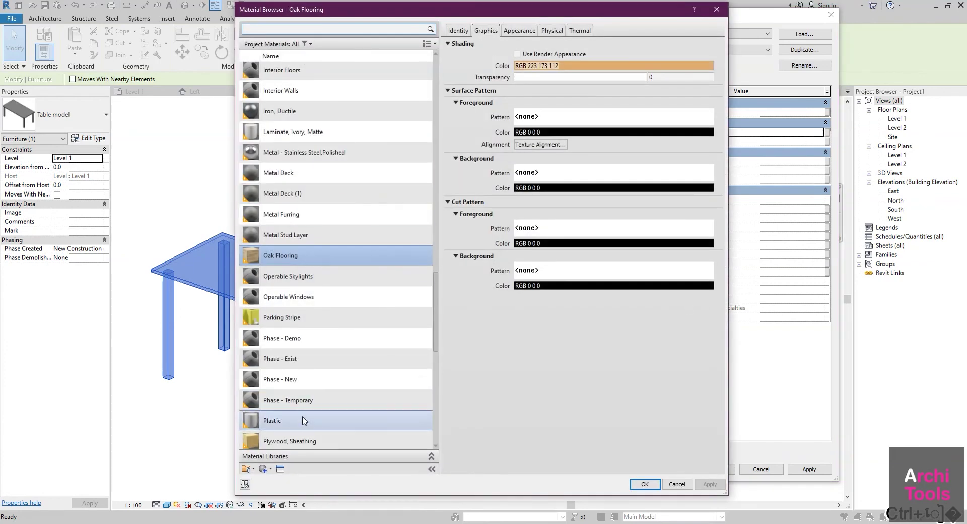
pyautogui.click(274, 29)
pyautogui.write('wood')
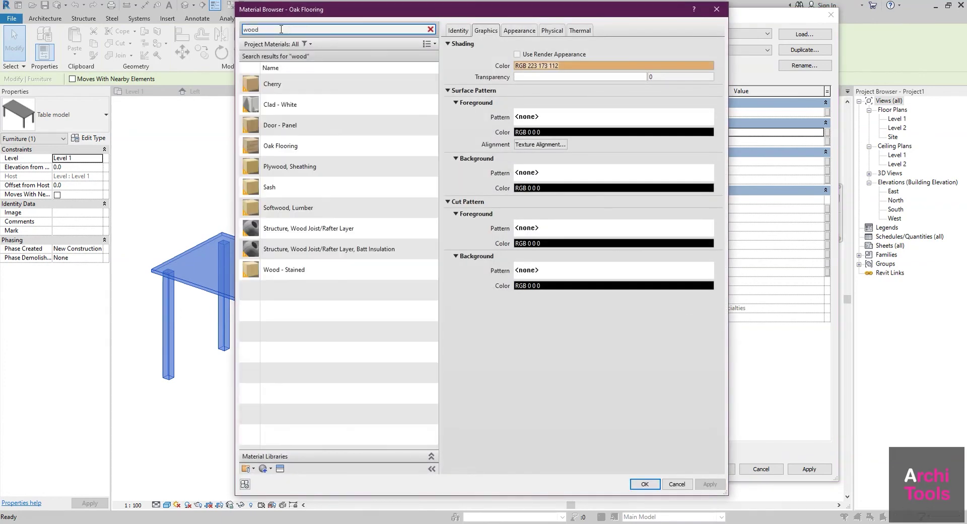
pyautogui.click(281, 84)
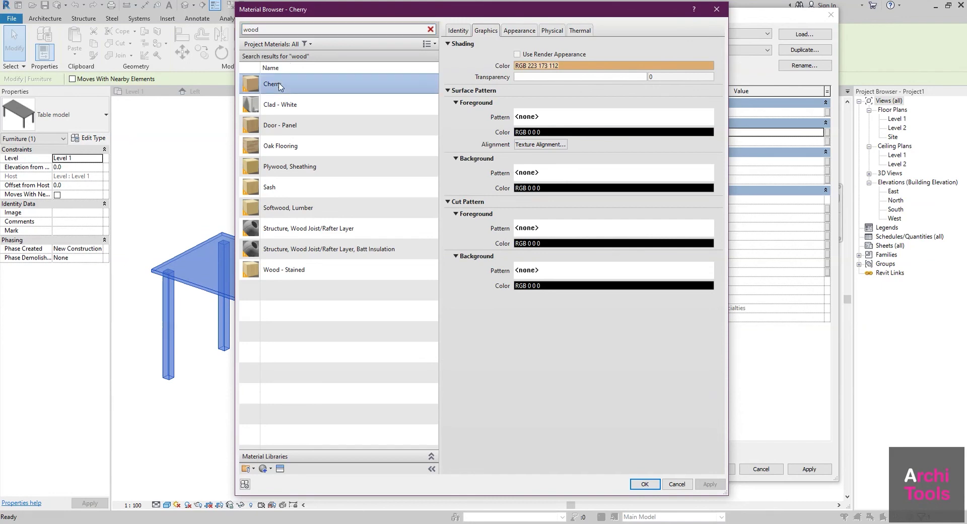
pyautogui.click(645, 484)
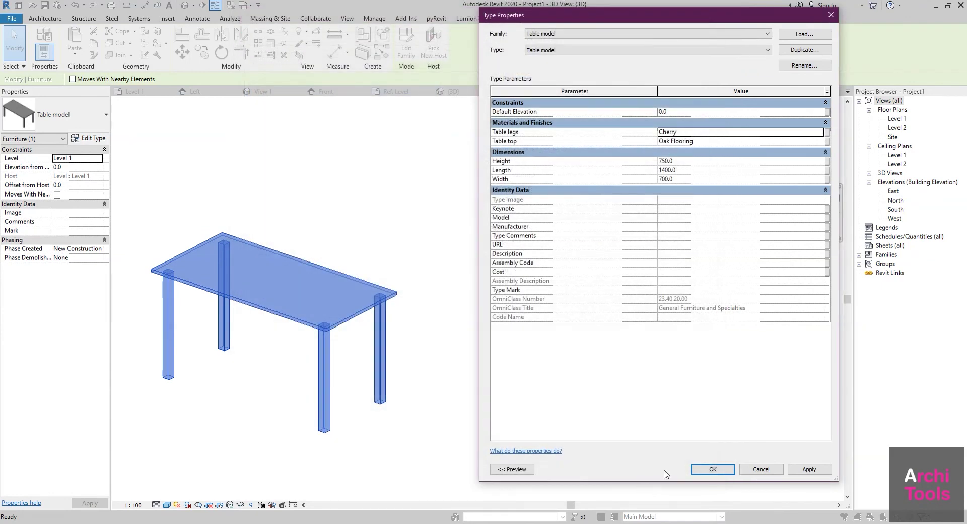
pyautogui.click(713, 468)
pyautogui.click(507, 406)
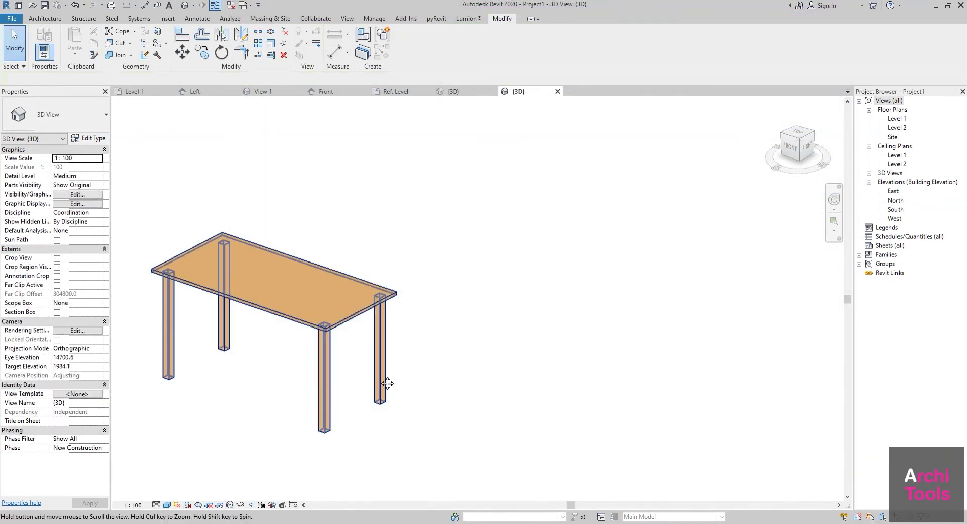
# Switch the 3D view to the Realistic visual style to show the wood textures.
pyautogui.moveTo(507, 406); pyautogui.dragTo(645, 422, button='middle')
pyautogui.click(167, 505)
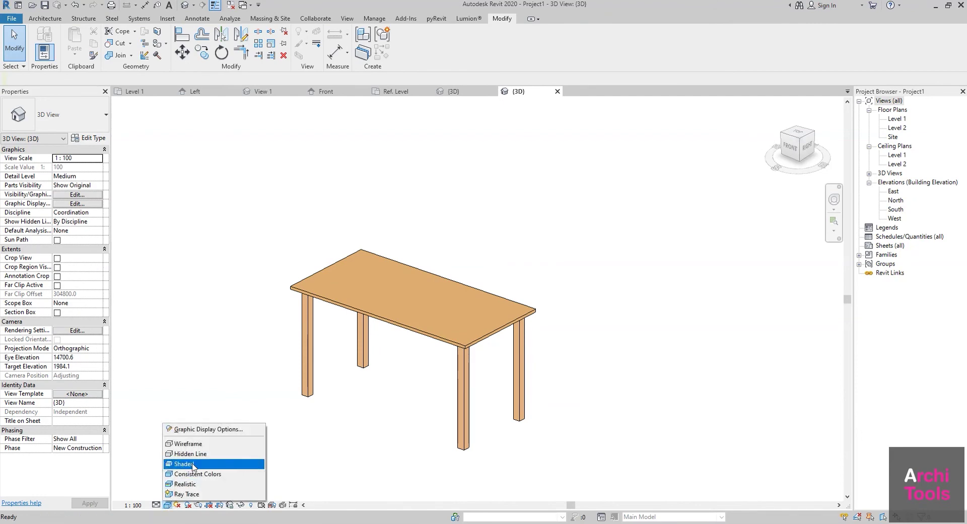
pyautogui.click(185, 485)
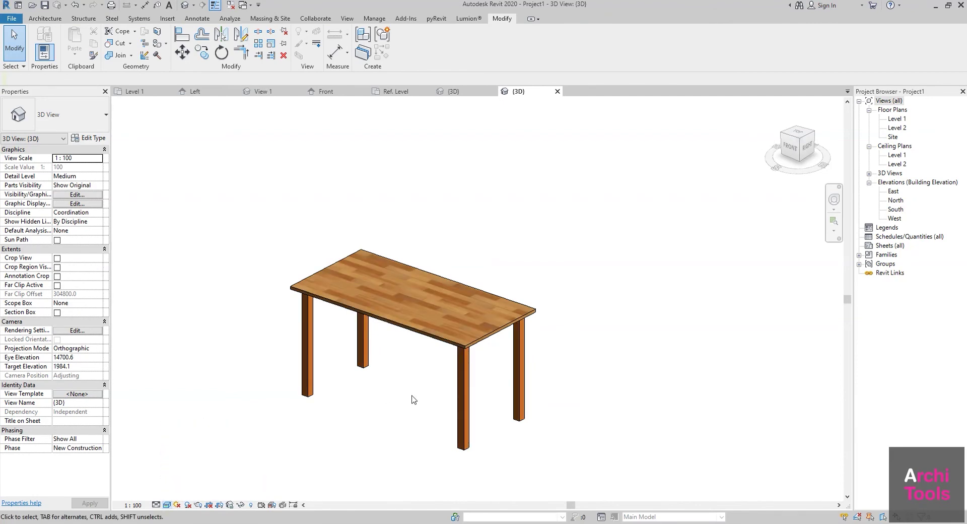
pyautogui.scroll(5, 443, 309)
pyautogui.moveTo(380, 311); pyautogui.dragTo(452, 342, button='middle')
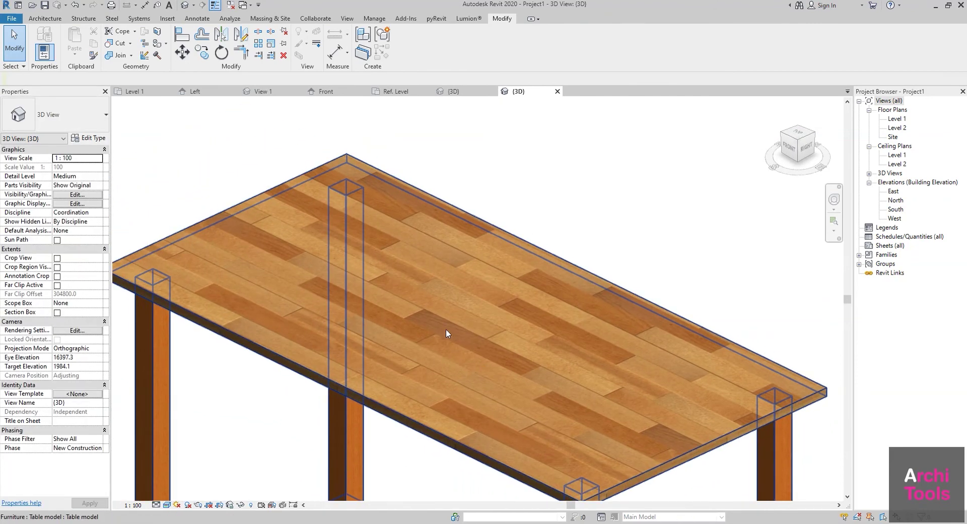
pyautogui.scroll(-4, 516, 320)
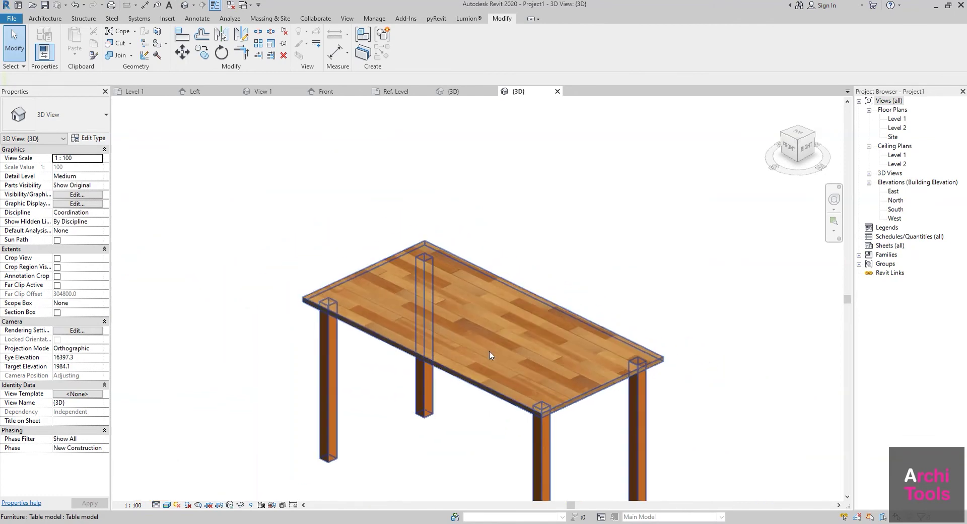
# Orbit and zoom around the table to inspect the Oak Flooring top and Cherry legs.
pyautogui.keyDown('shift'); pyautogui.moveTo(488, 350); pyautogui.dragTo(457, 369, button='middle'); pyautogui.keyUp('shift')
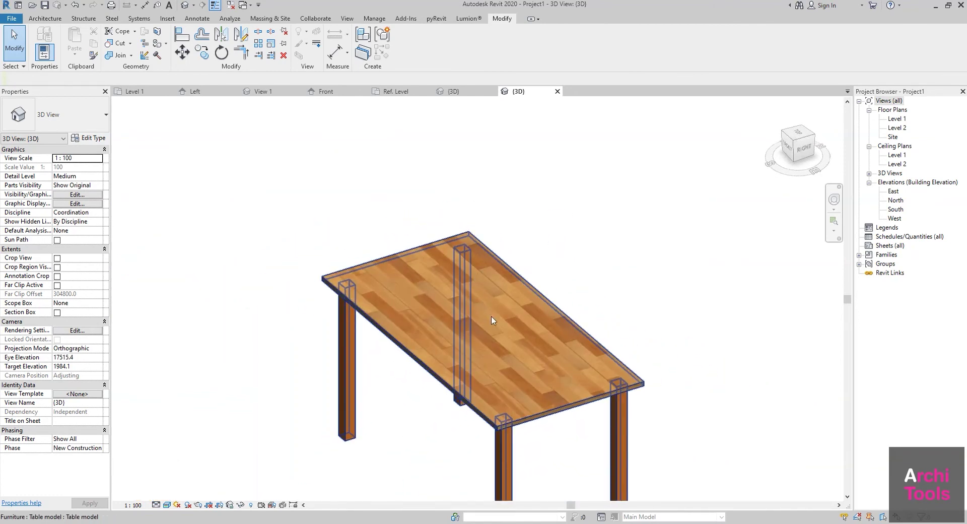
pyautogui.moveTo(457, 369)
pyautogui.keyDown('shift'); pyautogui.mouseDown(button='middle')
pyautogui.moveTo(451, 155)
pyautogui.moveTo(448, 309)
pyautogui.mouseUp(button='middle'); pyautogui.keyUp('shift')
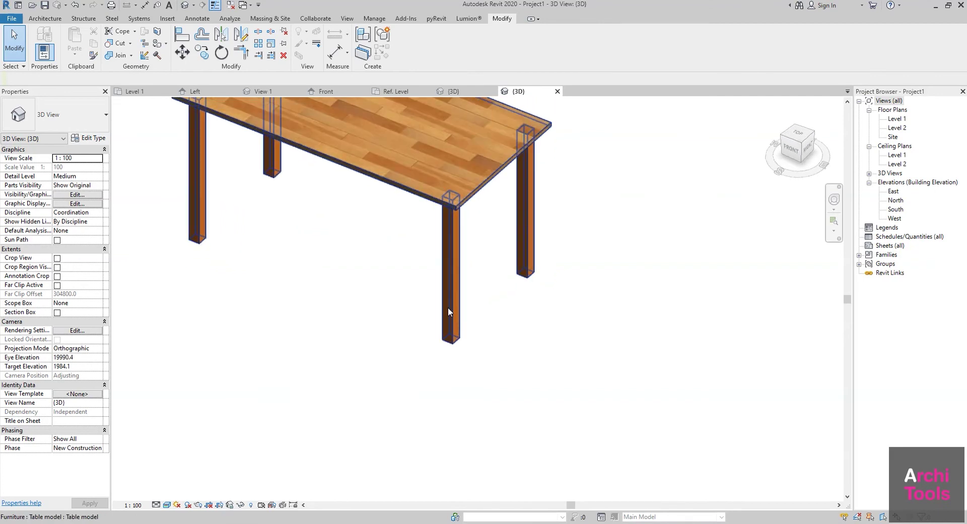
pyautogui.scroll(3, 478, 261)
pyautogui.scroll(2, 497, 255)
pyautogui.scroll(-3, 479, 265)
pyautogui.scroll(-3, 480, 264)
pyautogui.moveTo(439, 257)
pyautogui.keyDown('shift'); pyautogui.mouseDown(button='middle')
pyautogui.moveTo(464, 339)
pyautogui.moveTo(454, 177)
pyautogui.moveTo(471, 315)
pyautogui.moveTo(432, 335)
pyautogui.moveTo(443, 239)
pyautogui.moveTo(433, 318)
pyautogui.mouseUp(button='middle'); pyautogui.keyUp('shift')
pyautogui.click(453, 261)
pyautogui.click(494, 209)
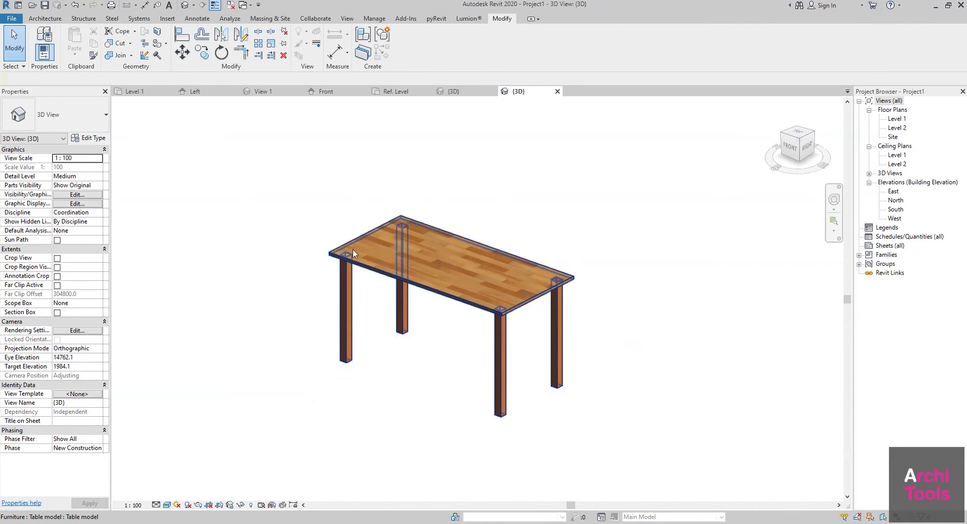
pyautogui.moveTo(369, 258)
pyautogui.keyDown('shift'); pyautogui.mouseDown(button='middle')
pyautogui.moveTo(319, 309)
pyautogui.moveTo(439, 216)
pyautogui.moveTo(428, 155)
pyautogui.moveTo(352, 324)
pyautogui.moveTo(429, 259)
pyautogui.mouseUp(button='middle'); pyautogui.keyUp('shift')
pyautogui.click(429, 258)
pyautogui.moveTo(430, 295)
pyautogui.keyDown('shift'); pyautogui.mouseDown(button='middle')
pyautogui.moveTo(408, 314)
pyautogui.moveTo(446, 304)
pyautogui.moveTo(524, 337)
pyautogui.mouseUp(button='middle'); pyautogui.keyUp('shift')
pyautogui.press('Escape')
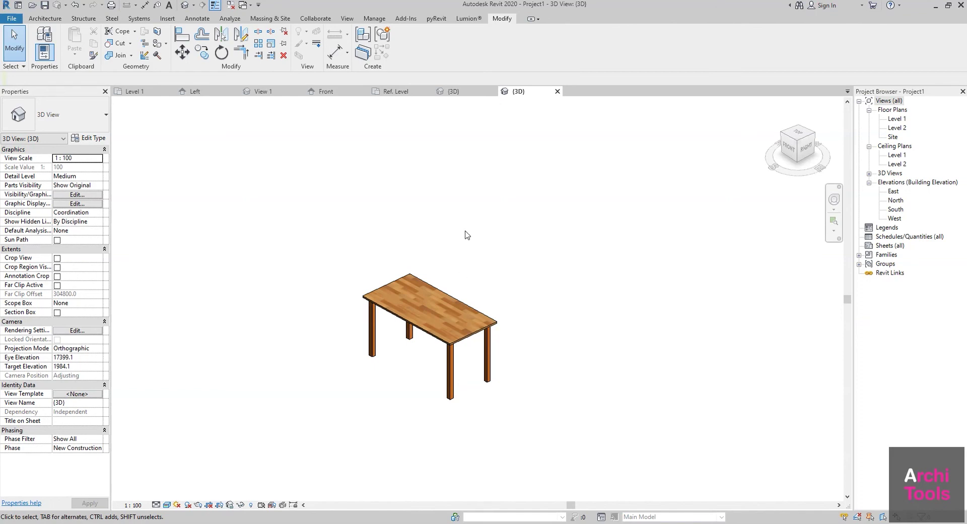
pyautogui.moveTo(341, 235); pyautogui.dragTo(416, 208)
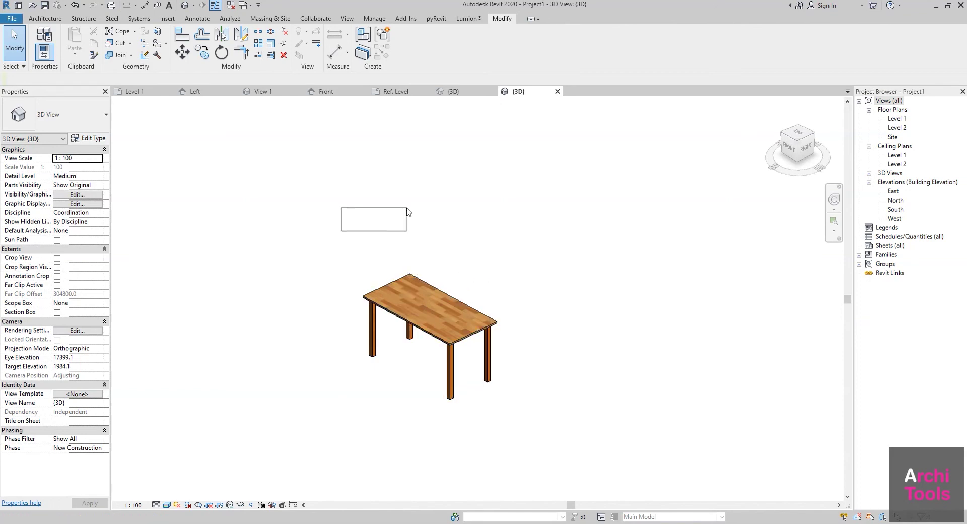
pyautogui.moveTo(517, 259); pyautogui.dragTo(555, 250, button='middle')
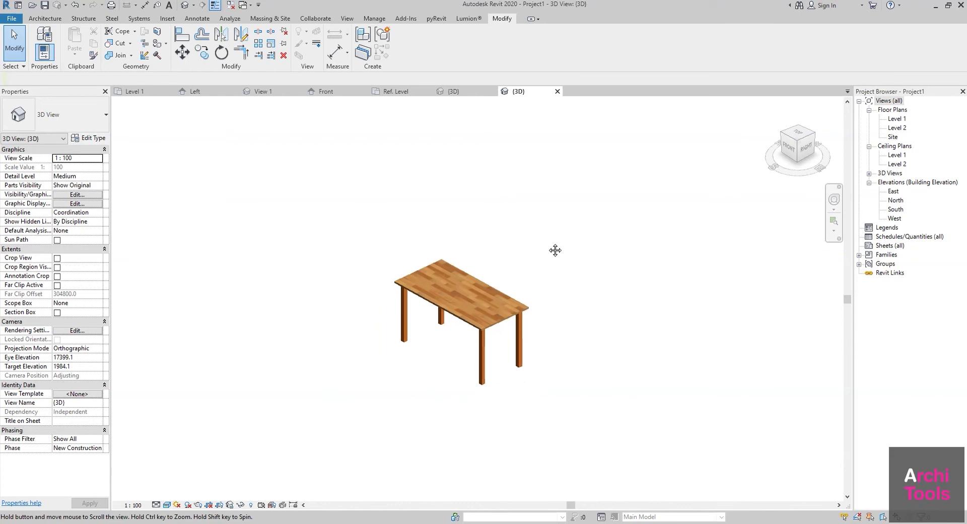
pyautogui.moveTo(555, 250); pyautogui.dragTo(554, 263, button='middle')
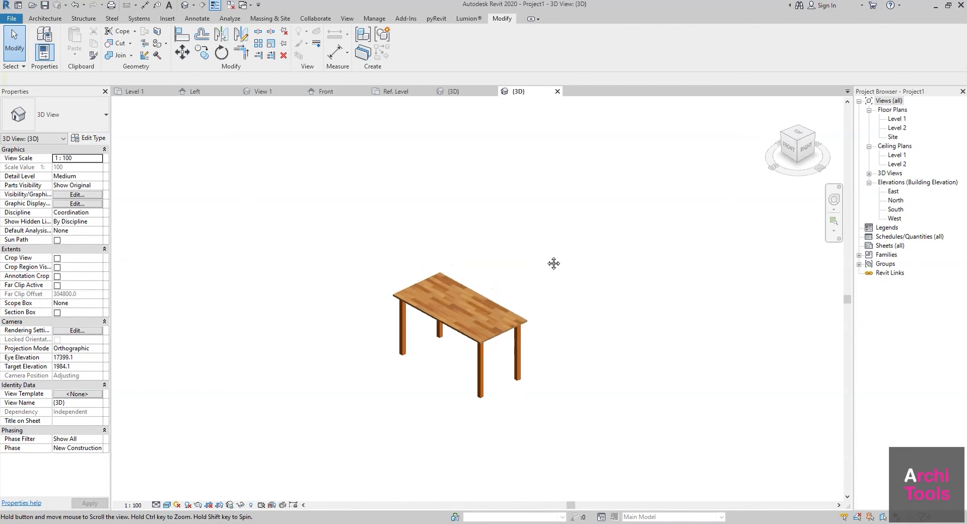